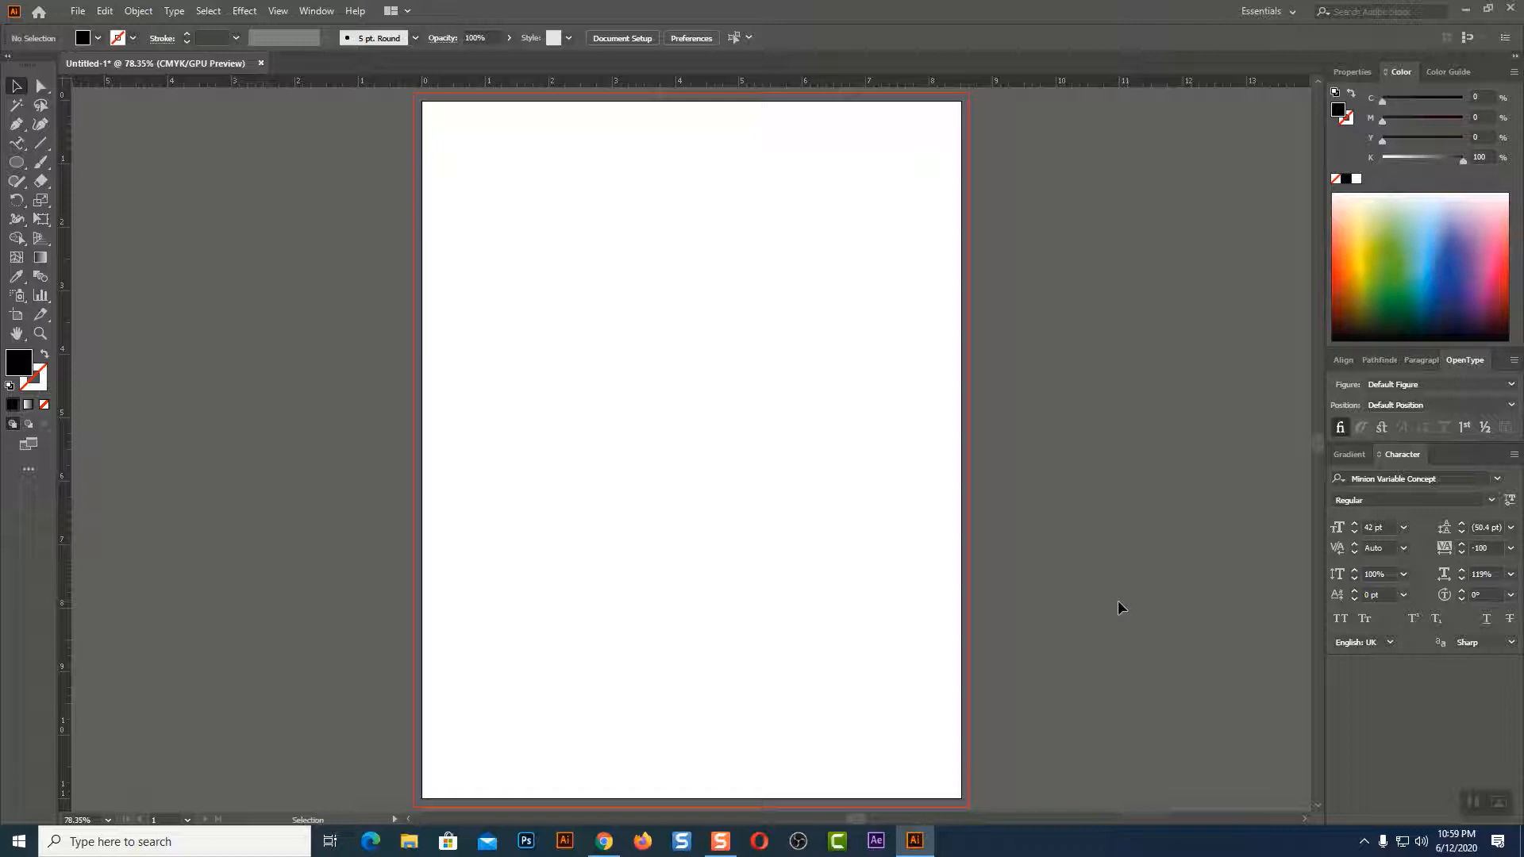
- Switch to Chrome, view the bifold business brochure image at full size in its own browser tab, and return to the image results
left_click(604, 840)
left_click(103, 13)
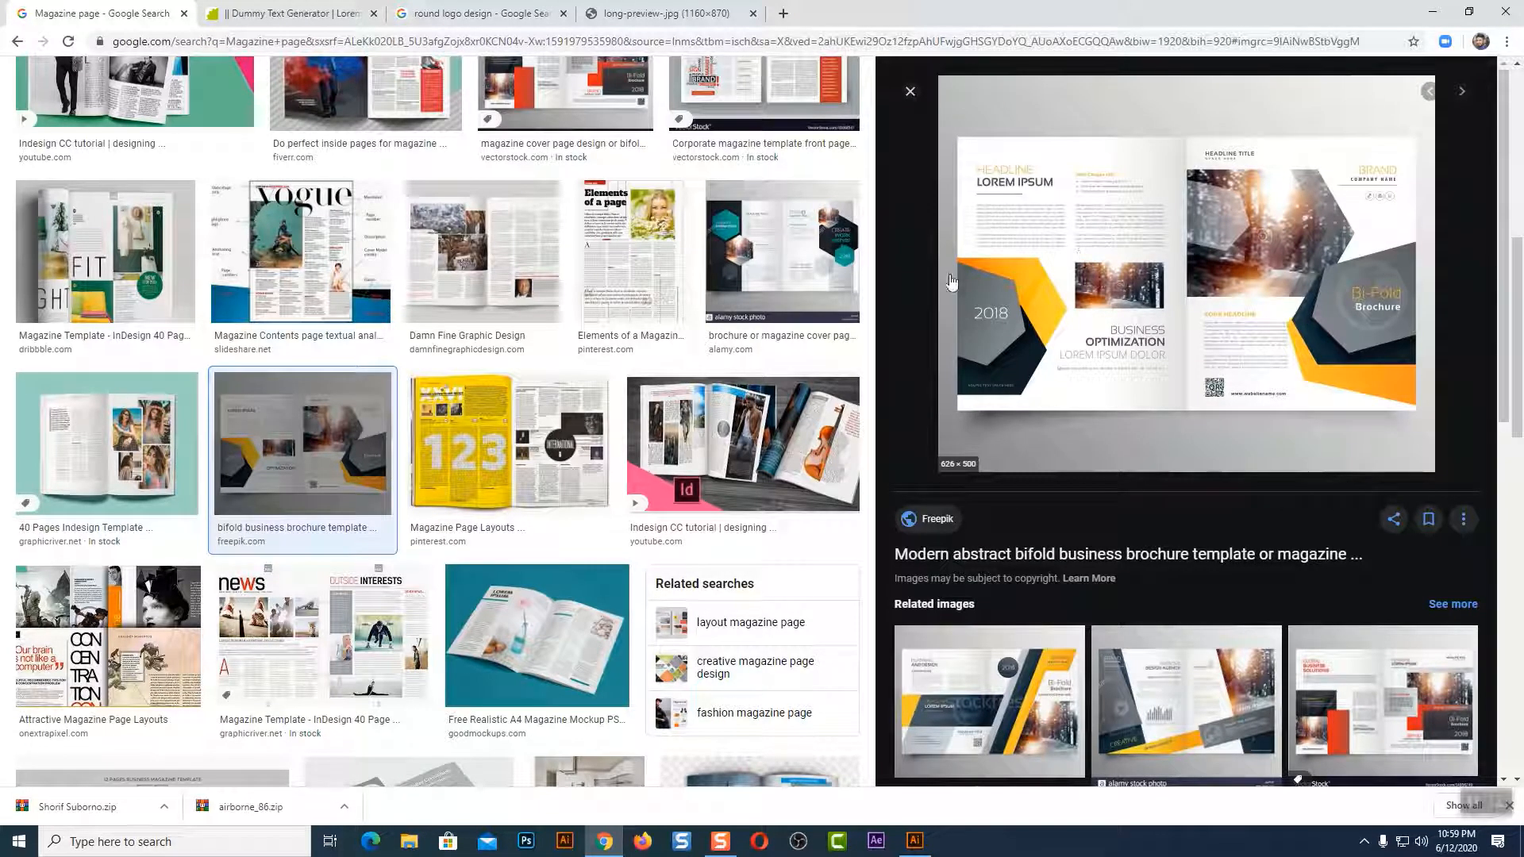
right_click(1099, 229)
left_click(1143, 353)
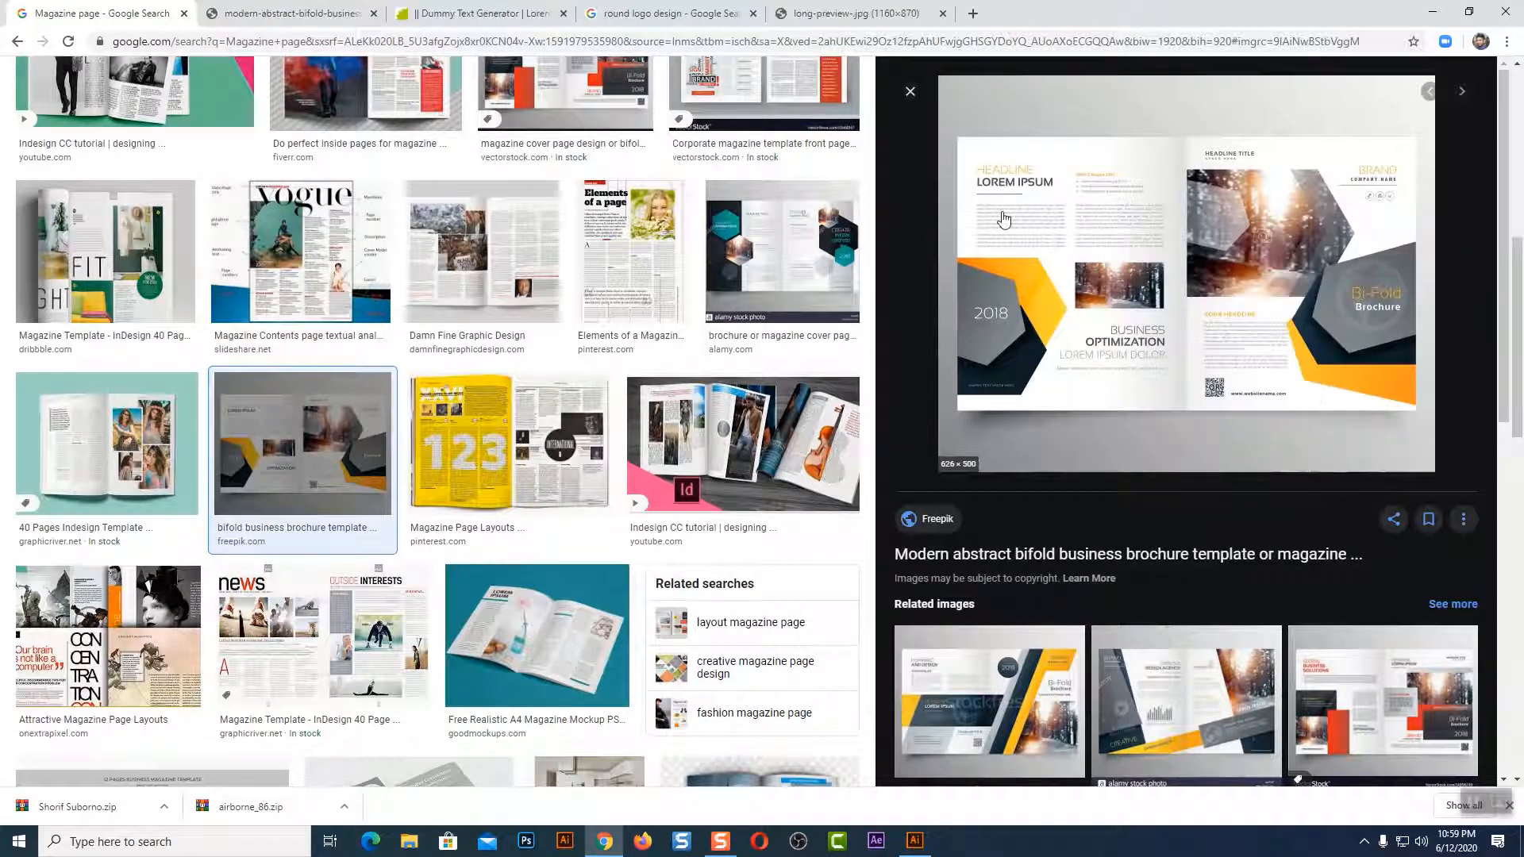
left_click(277, 13)
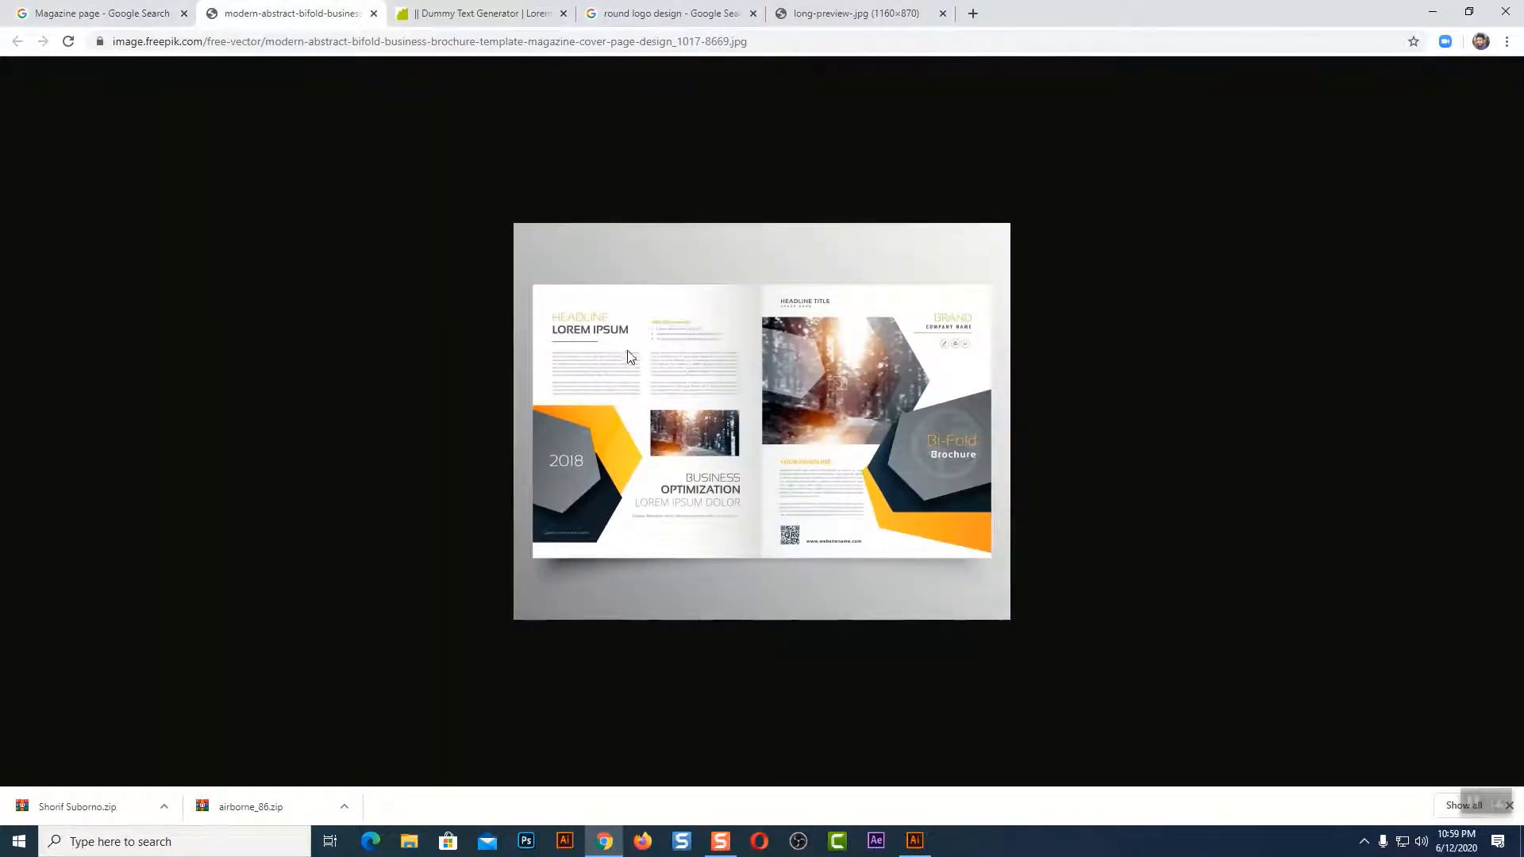
left_click(101, 14)
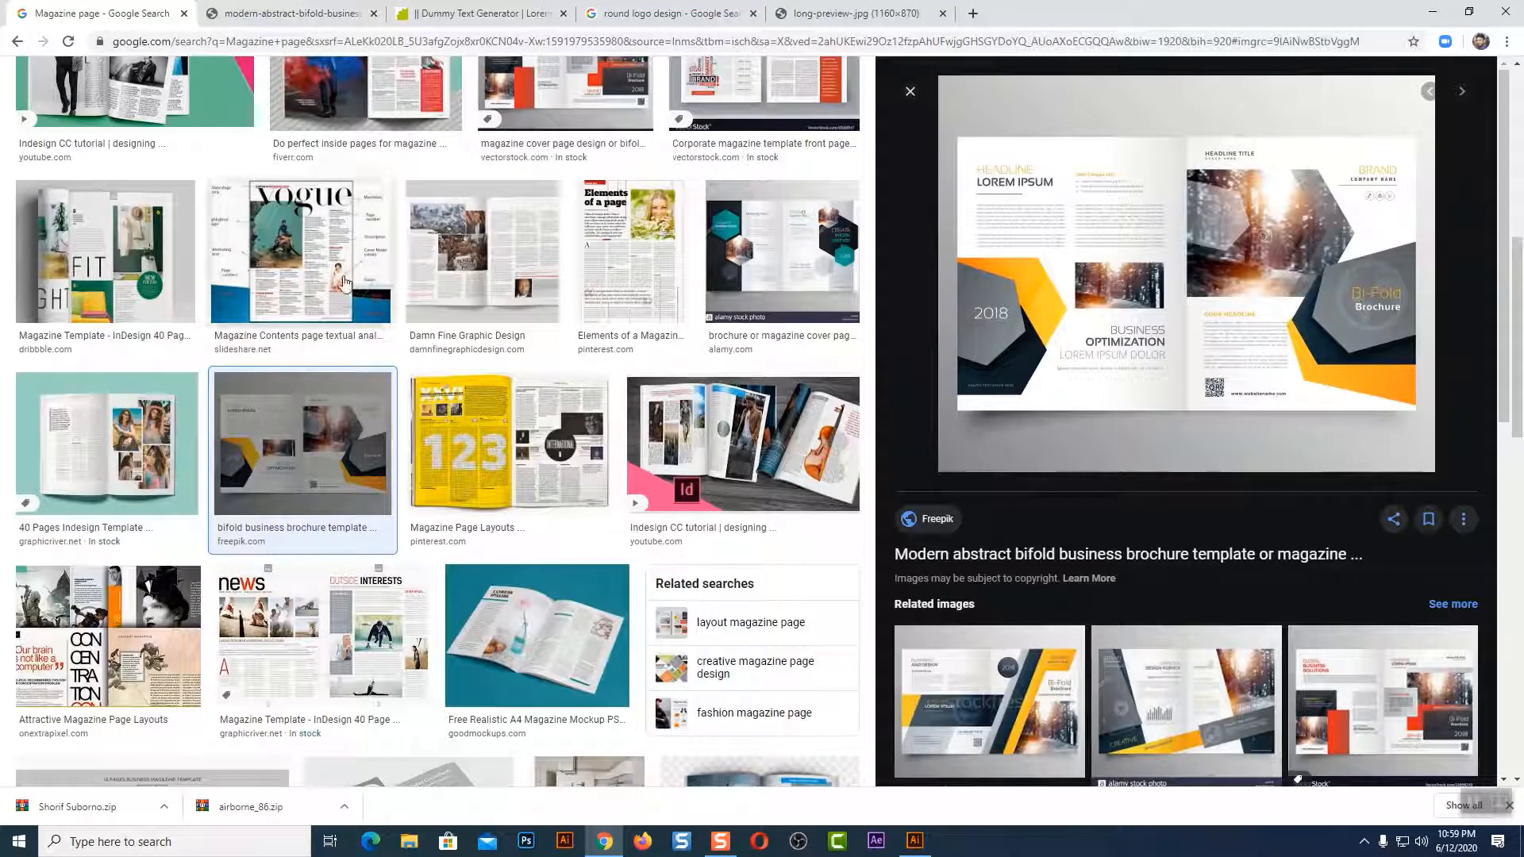
- Examine the column and text layouts of several magazine page examples, ending on the bifold business brochure preview
left_click(309, 270)
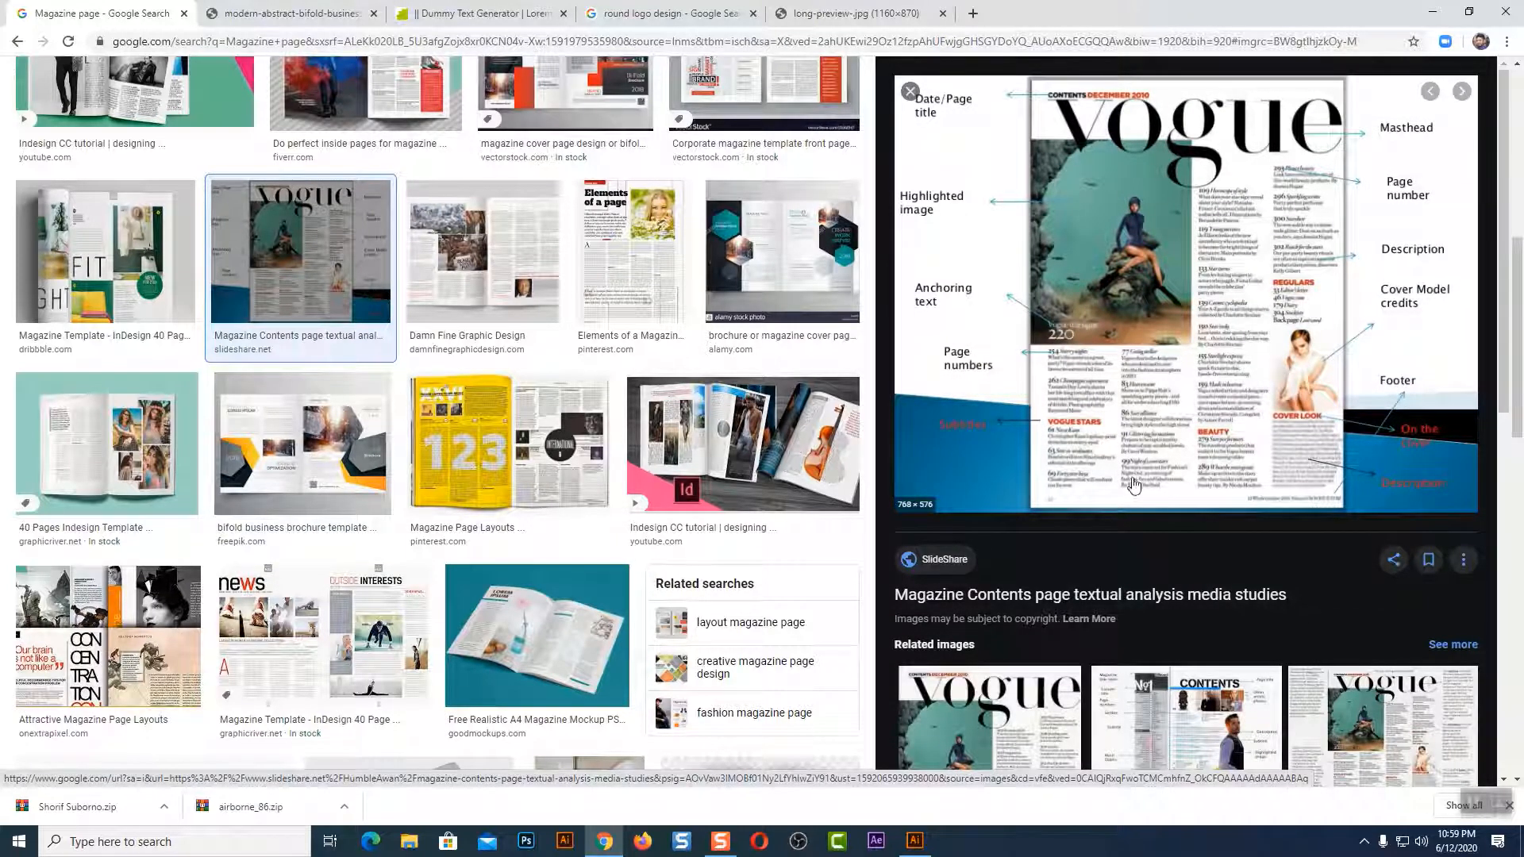
scroll(1112, 651, "down", 5)
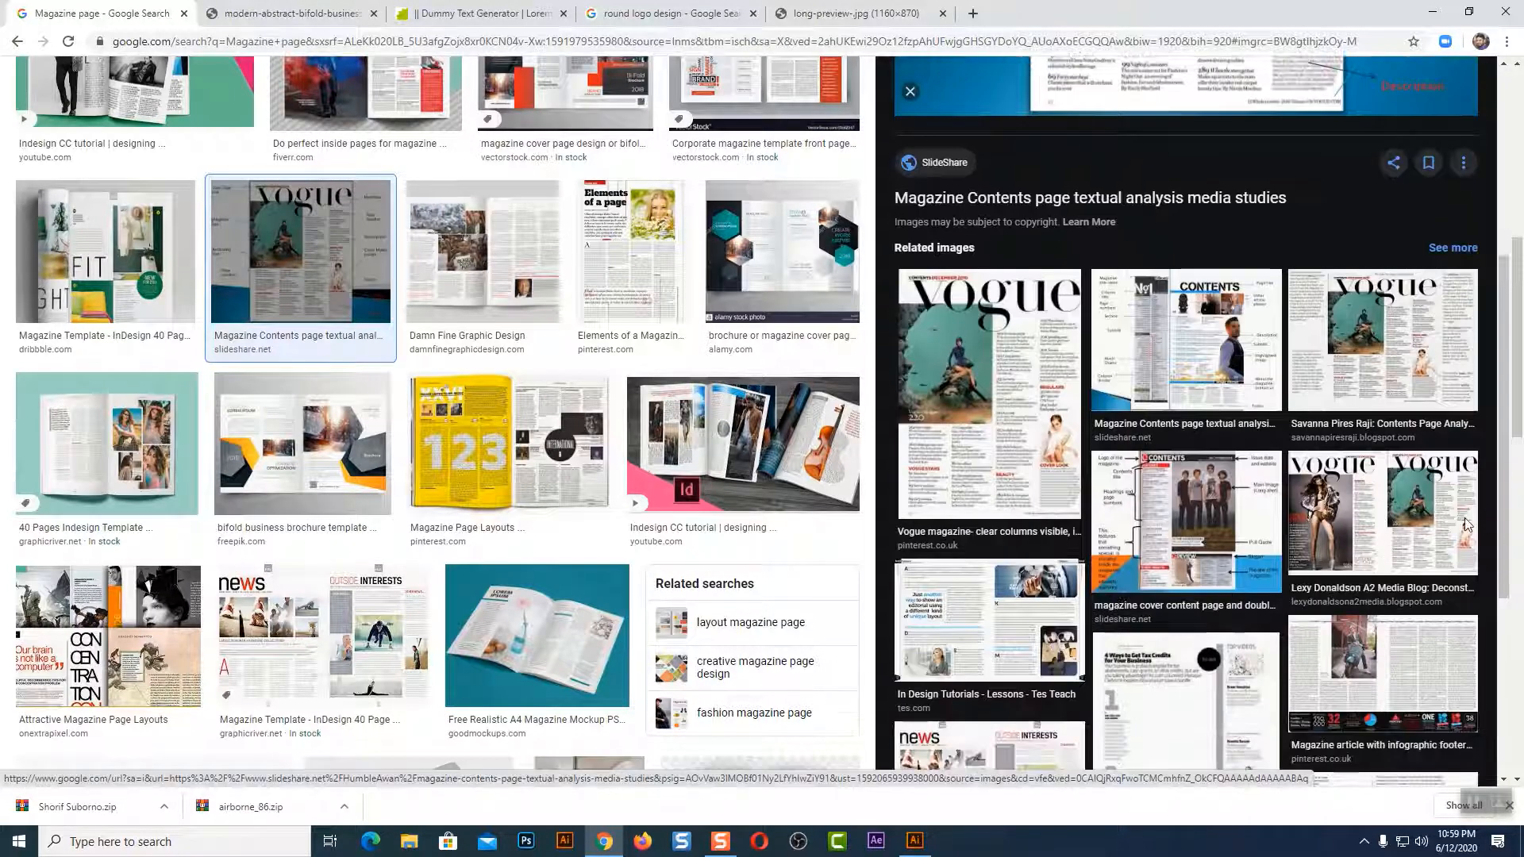
left_click(1392, 678)
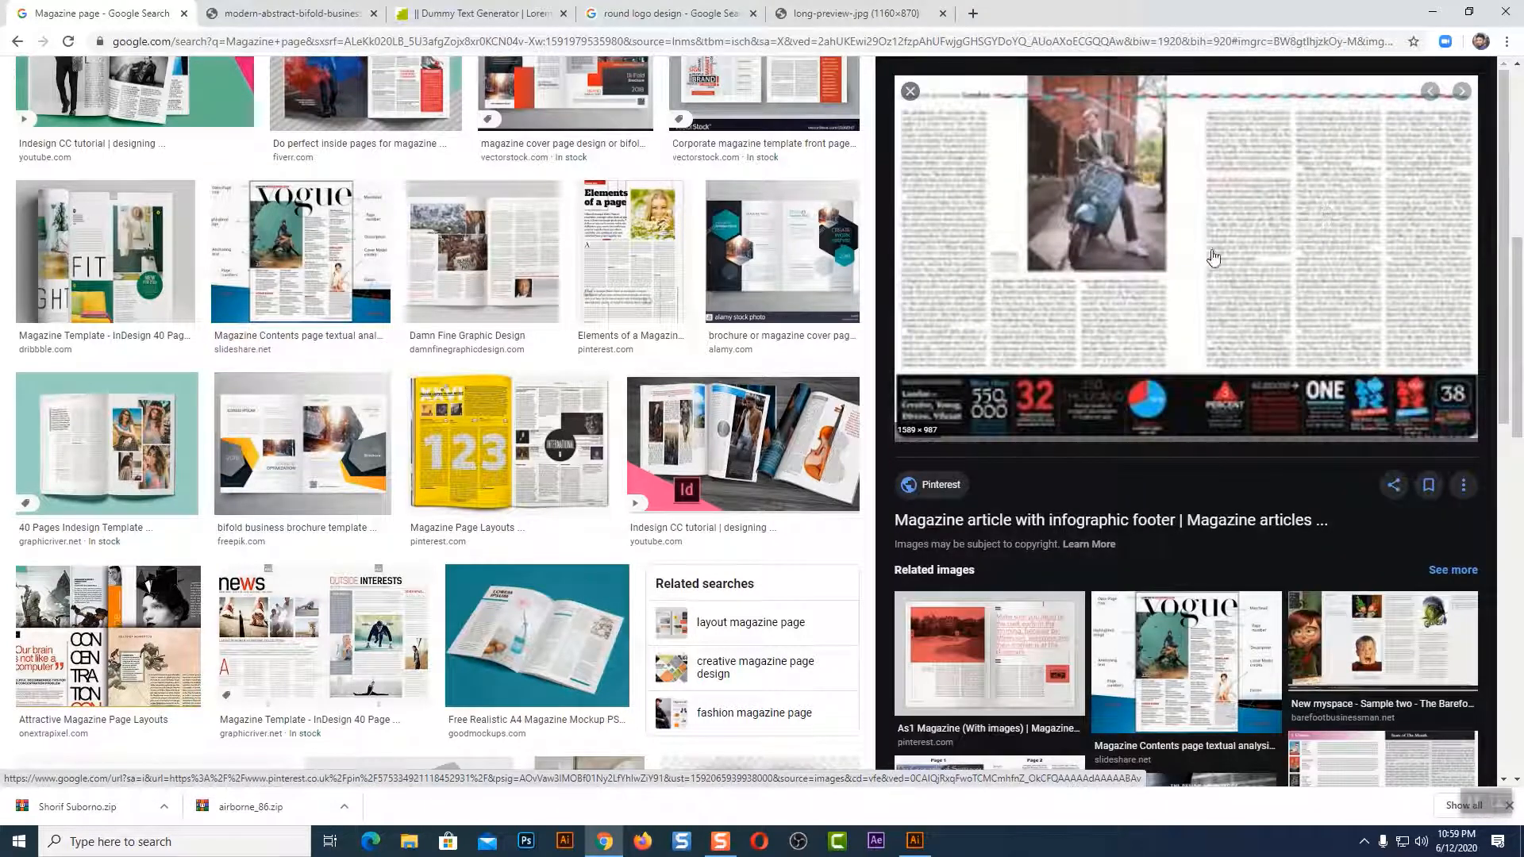
scroll(1190, 397, "down", 6)
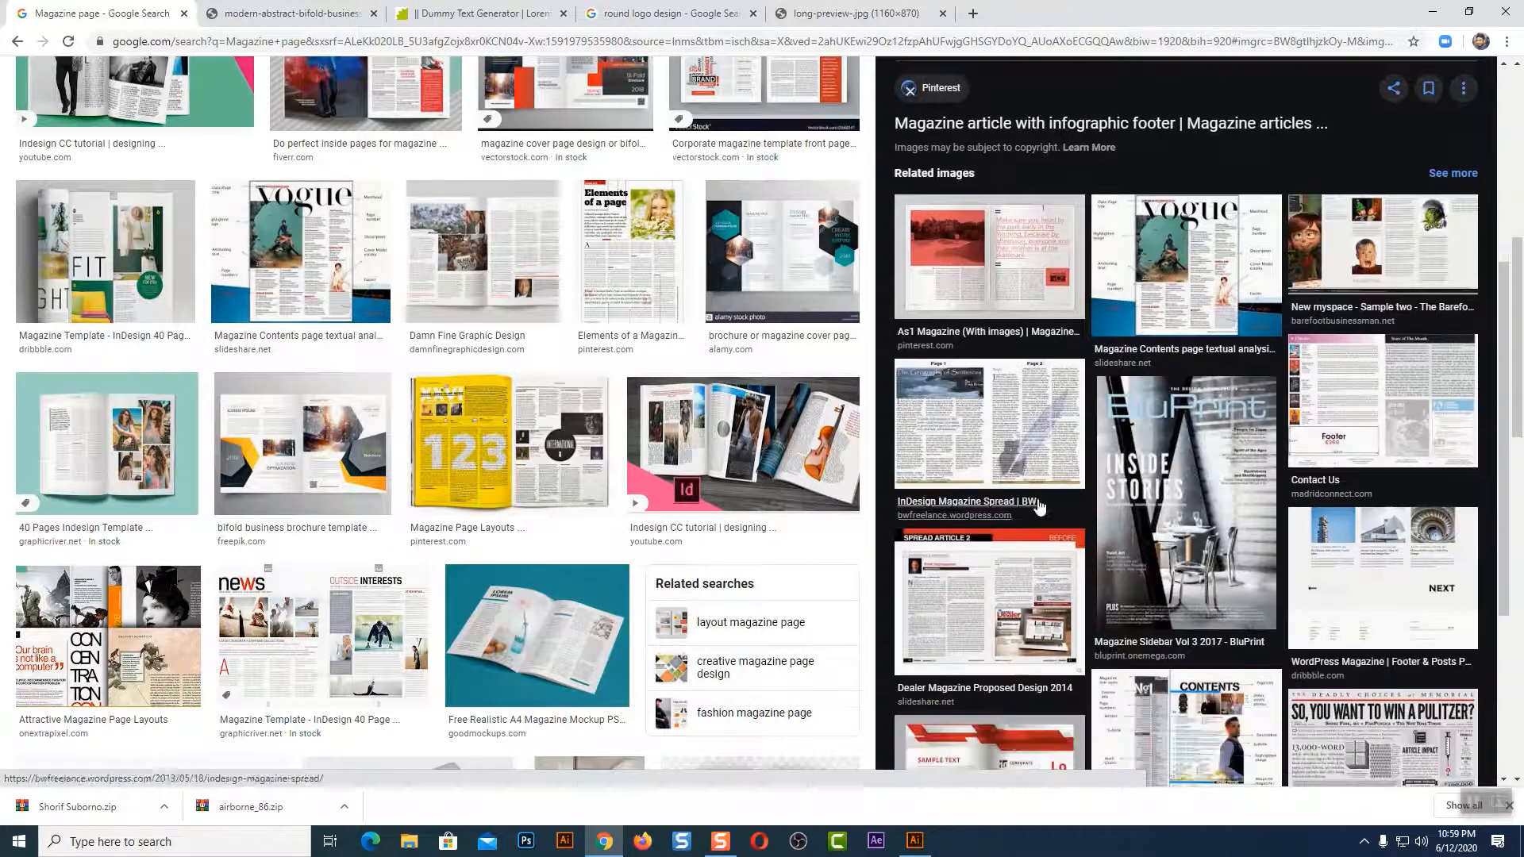
left_click(964, 412)
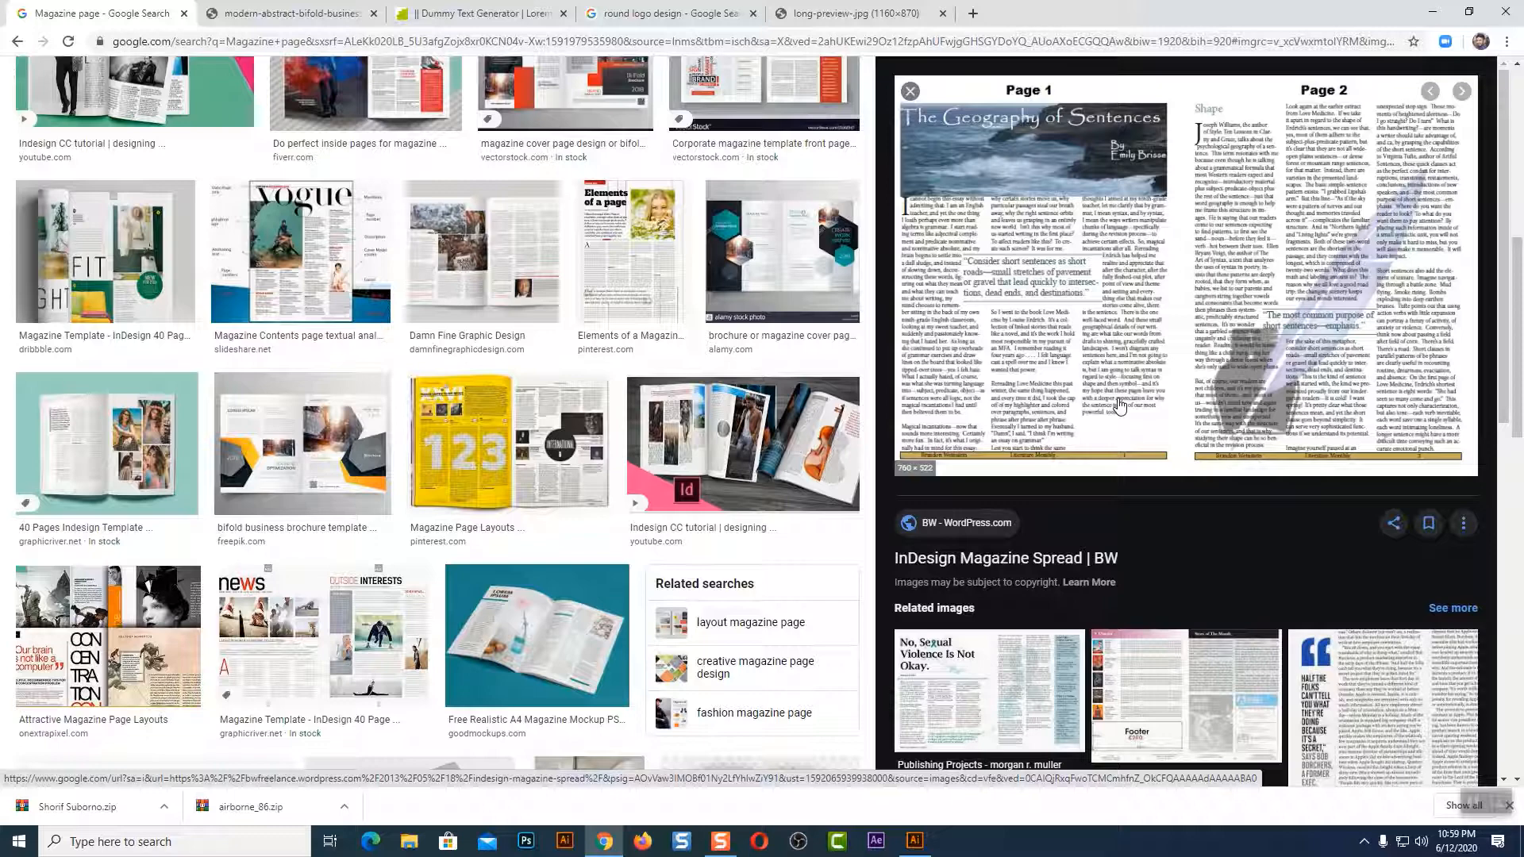
left_click(502, 243)
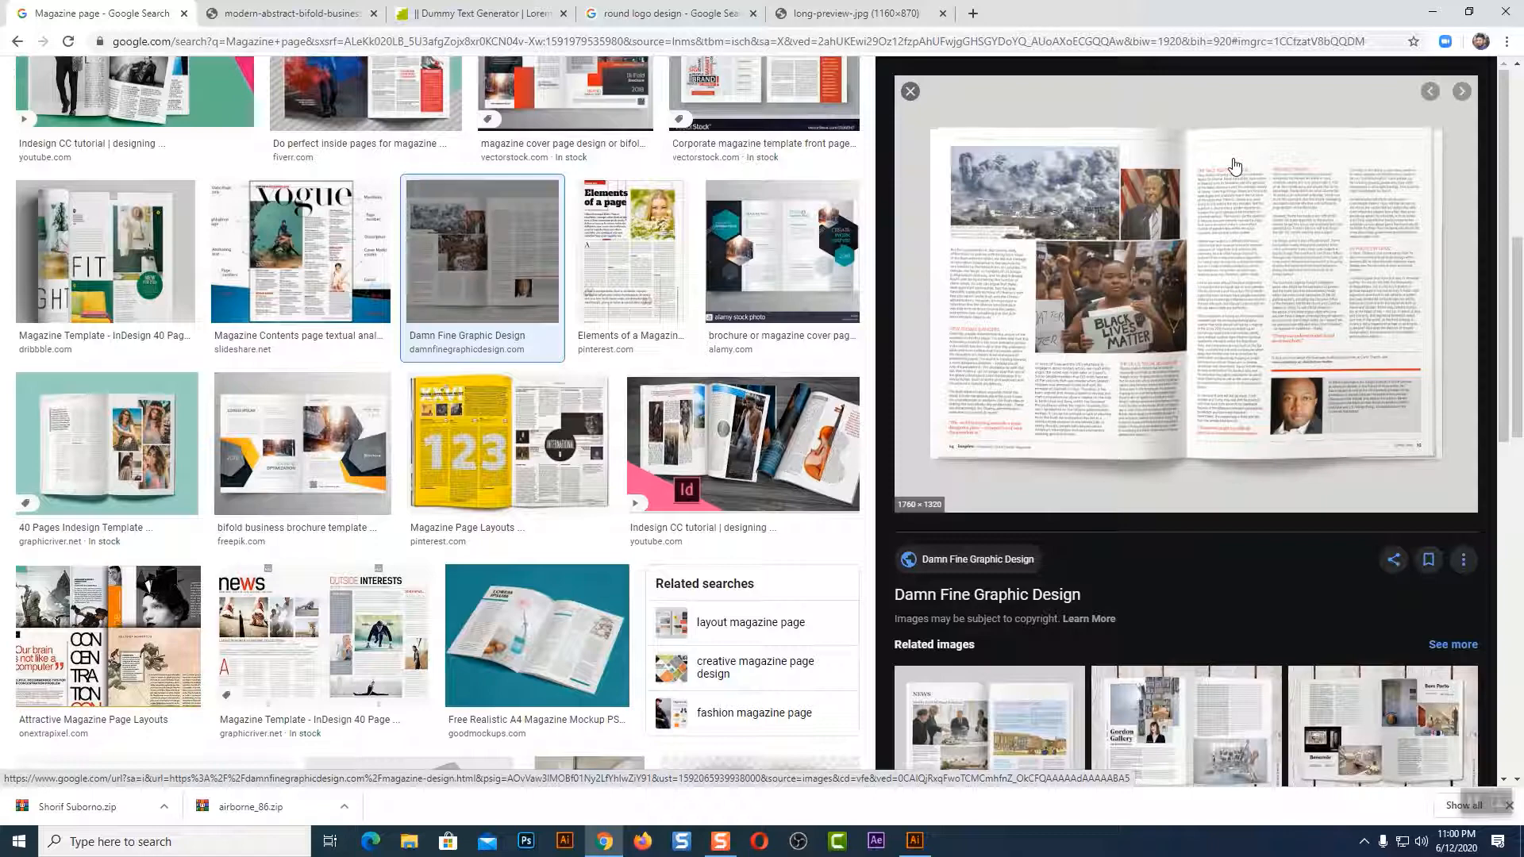
left_click(286, 457)
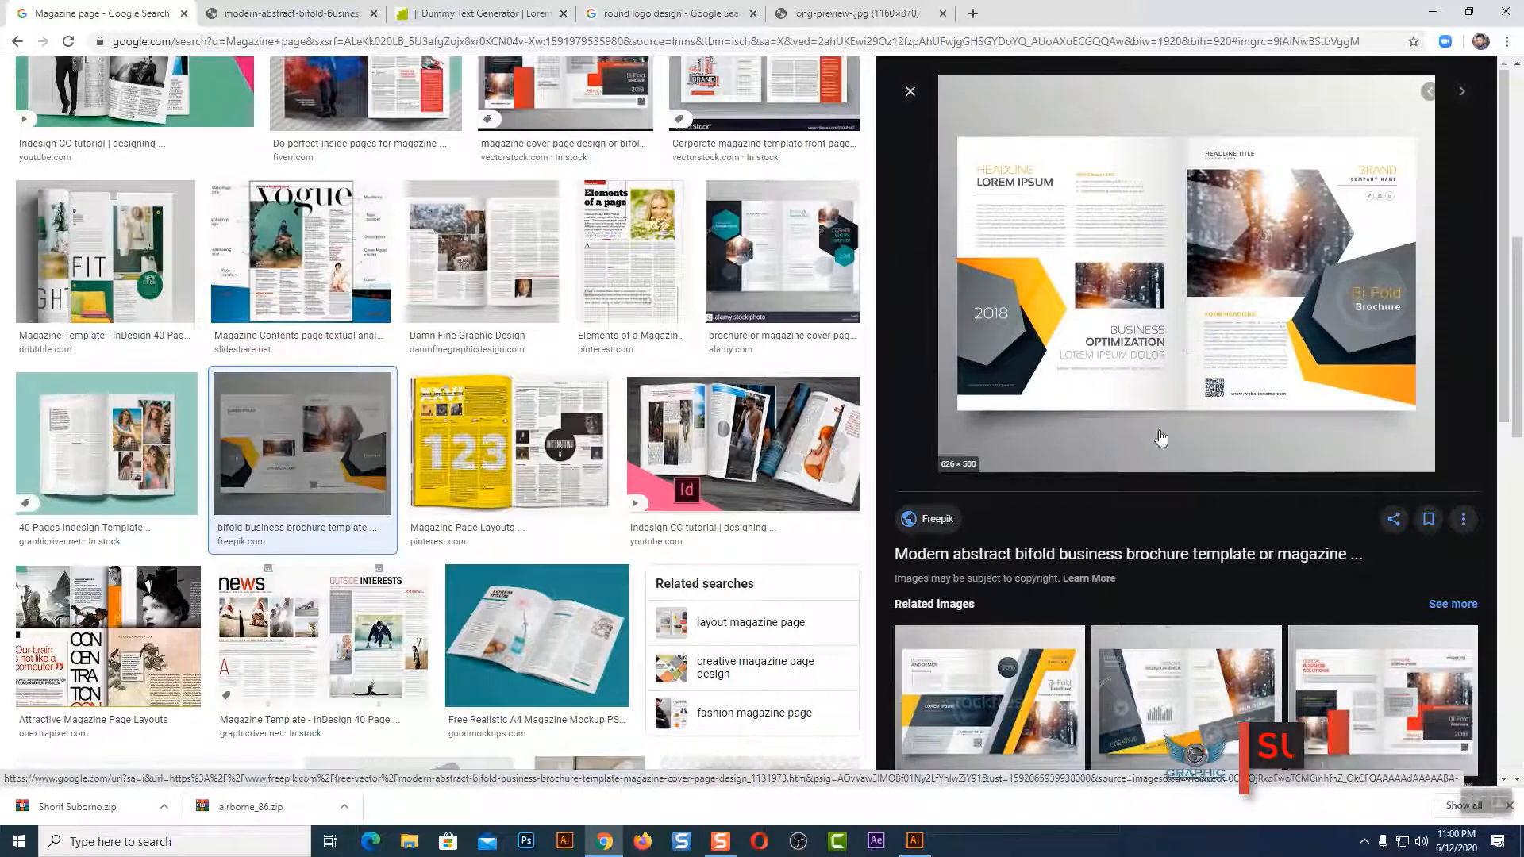
- Switch back to Illustrator, show the Paragraph settings and float them beside the artboard's upper part
left_click(918, 845)
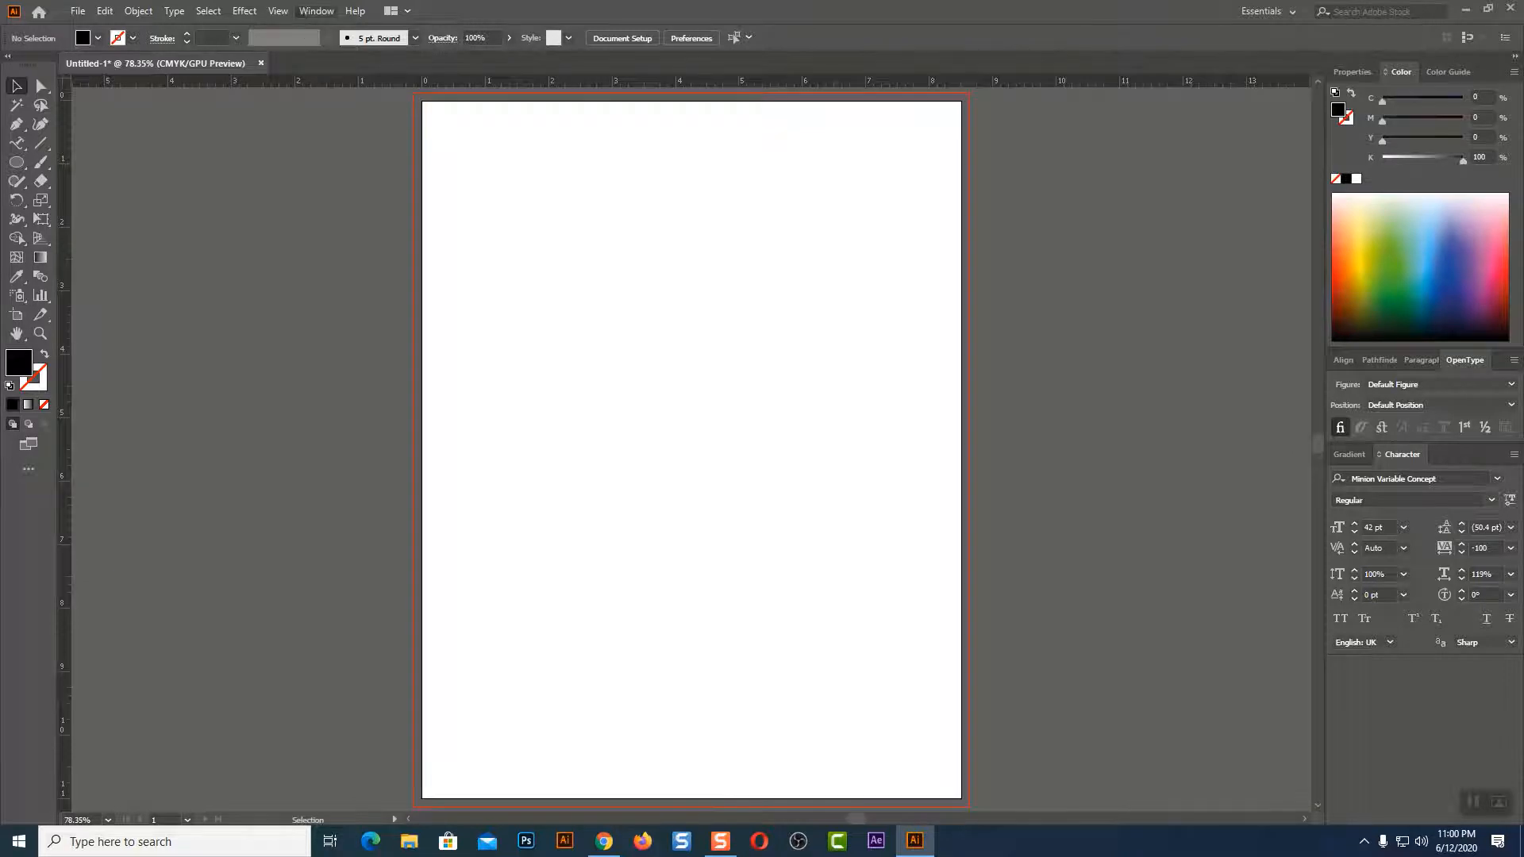
left_click(315, 11)
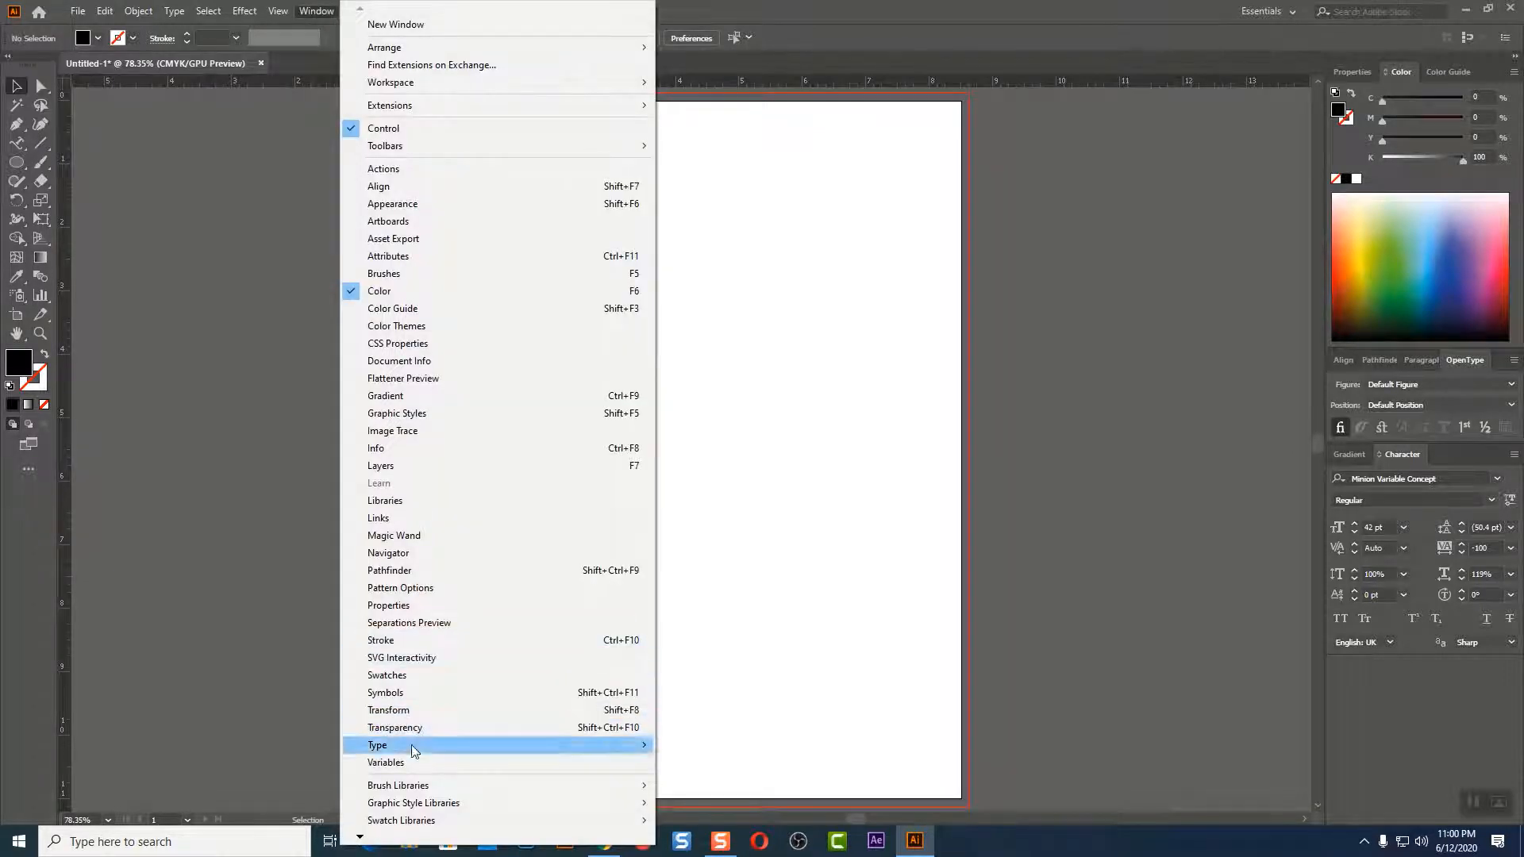
mouse_move(411, 744)
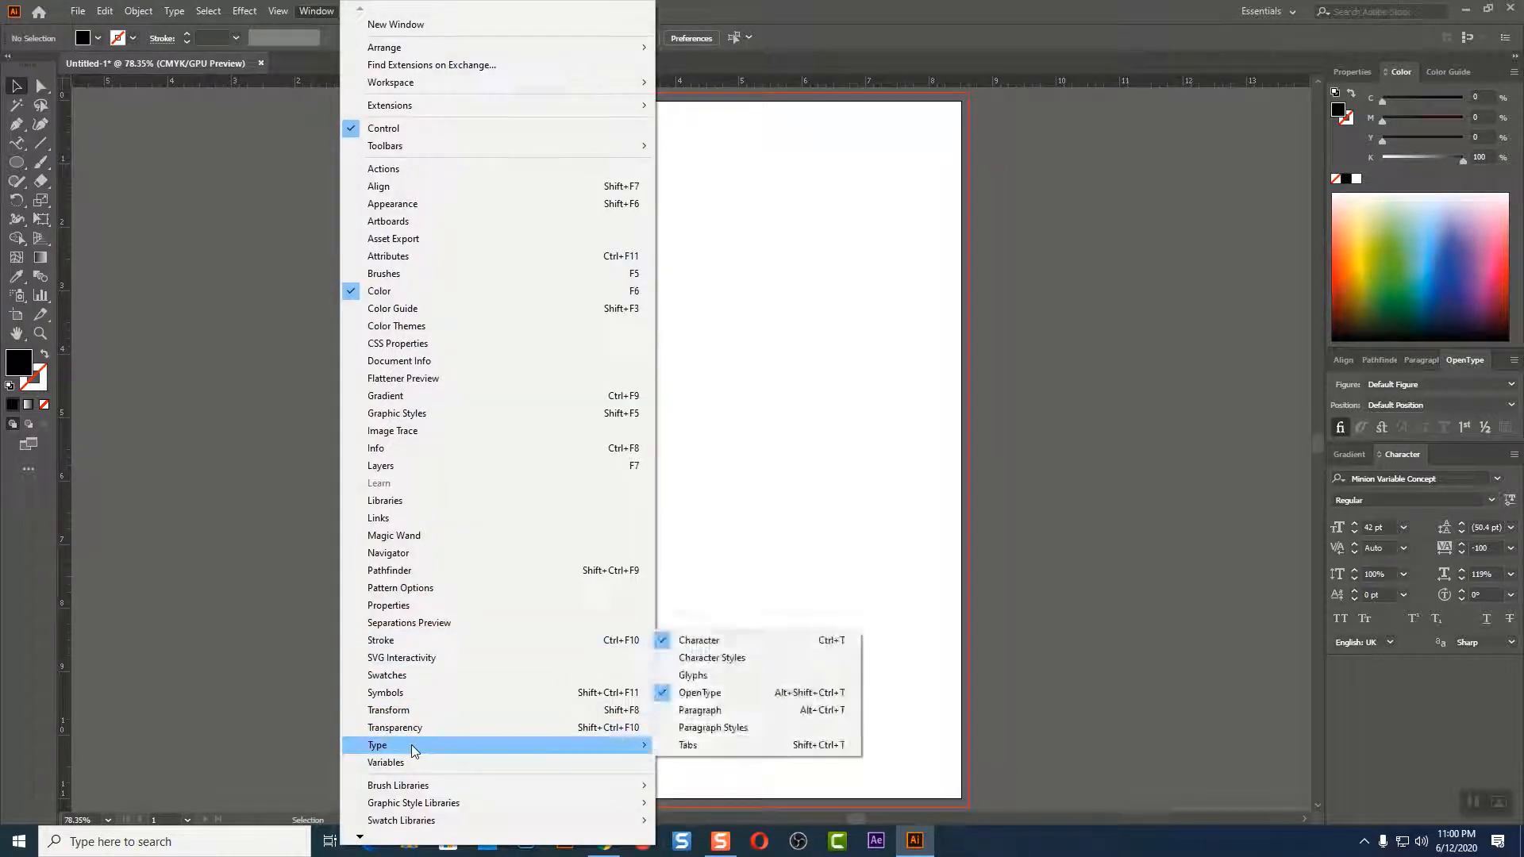
left_click(720, 718)
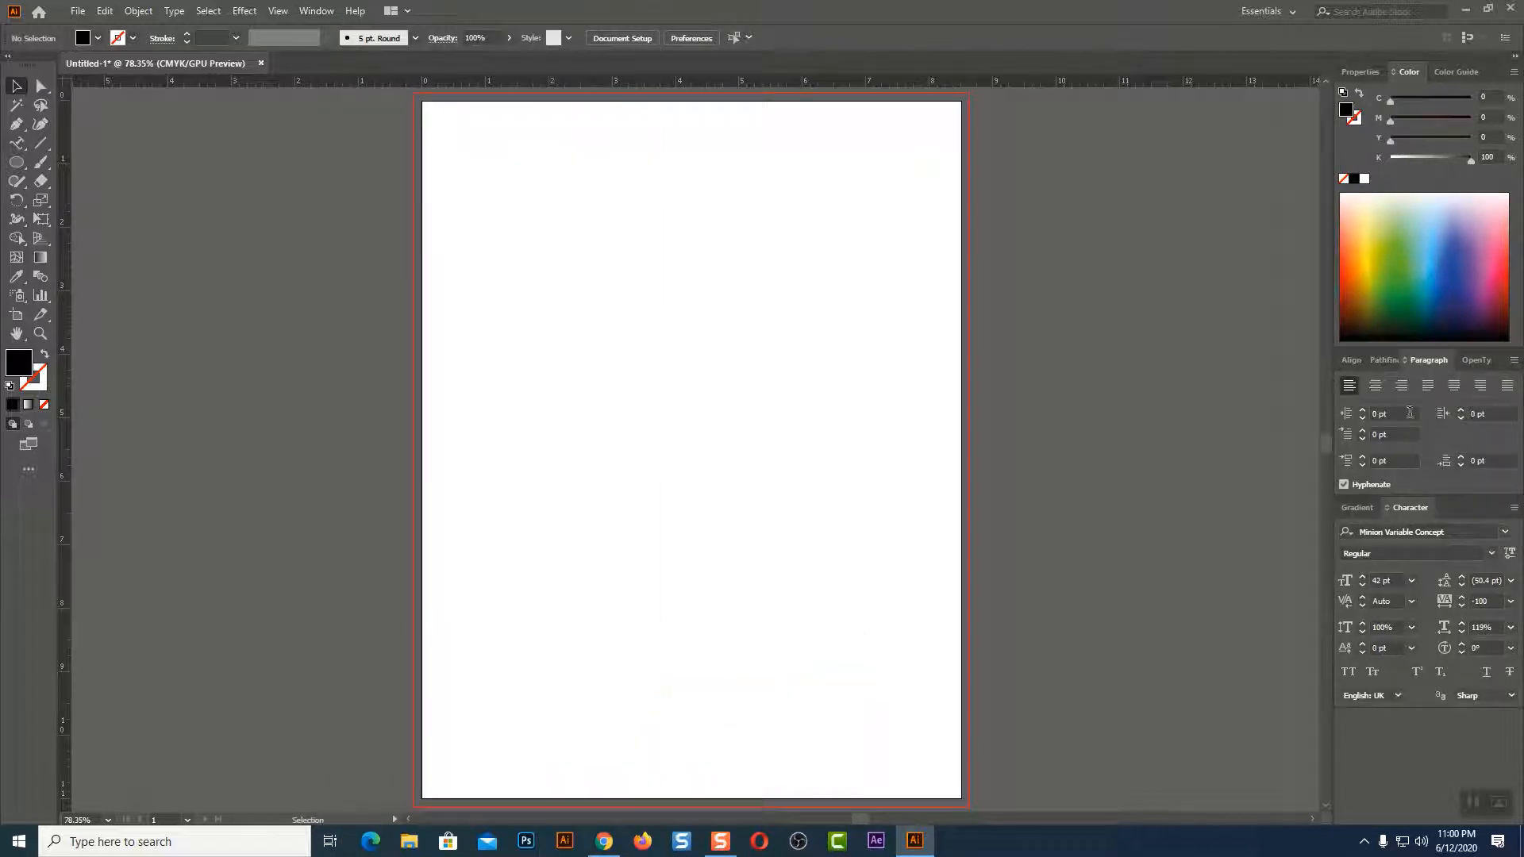
left_click_drag(1435, 359, 1041, 171)
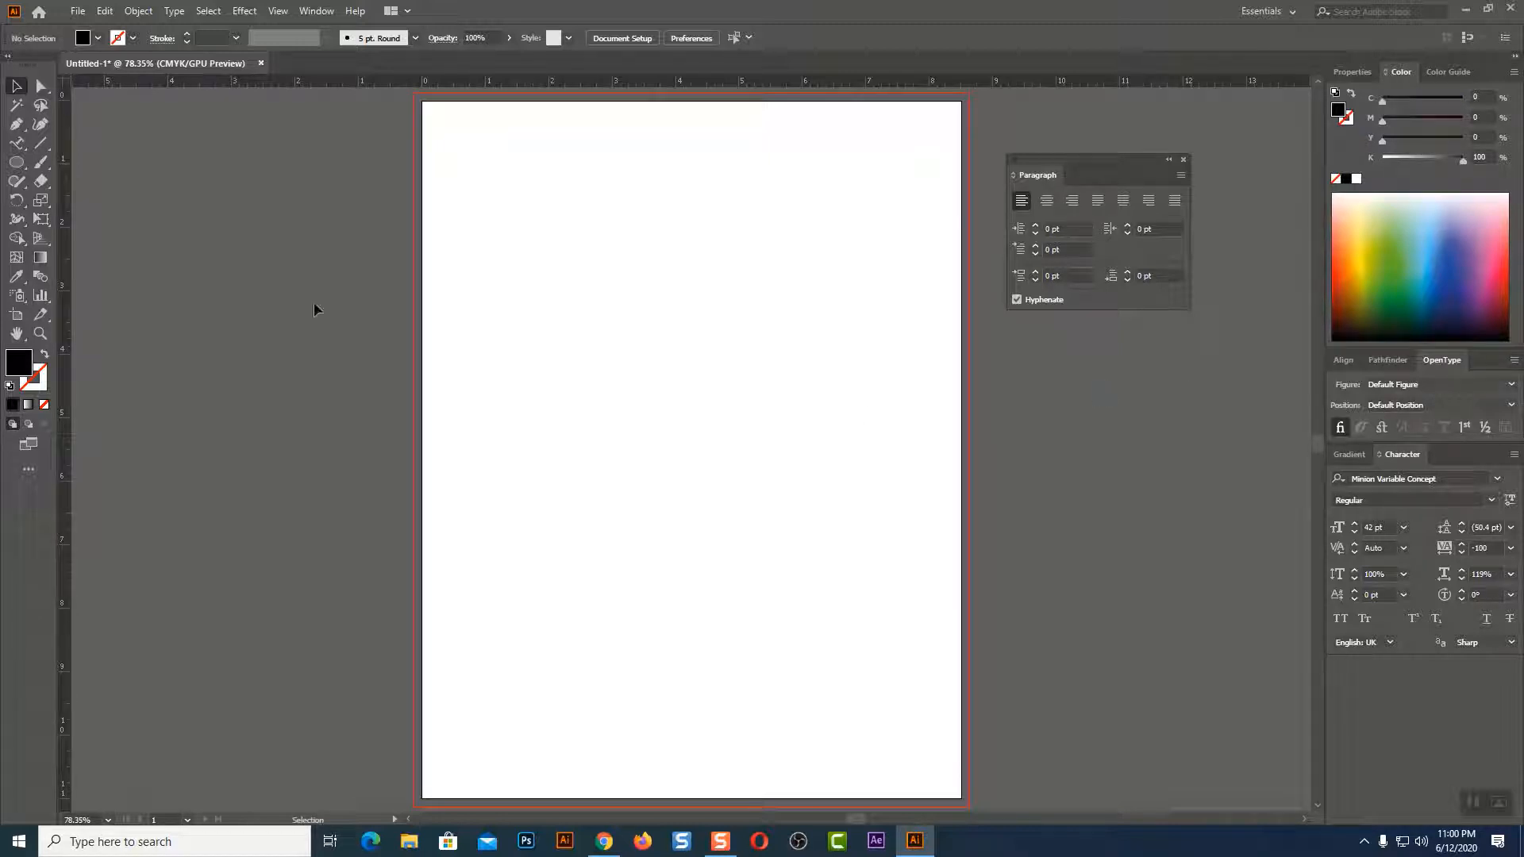
- Create an area text frame about 7.2 by 6.7 in on the upper part of the artboard with 12 pt text
left_click(17, 142)
left_click(63, 145)
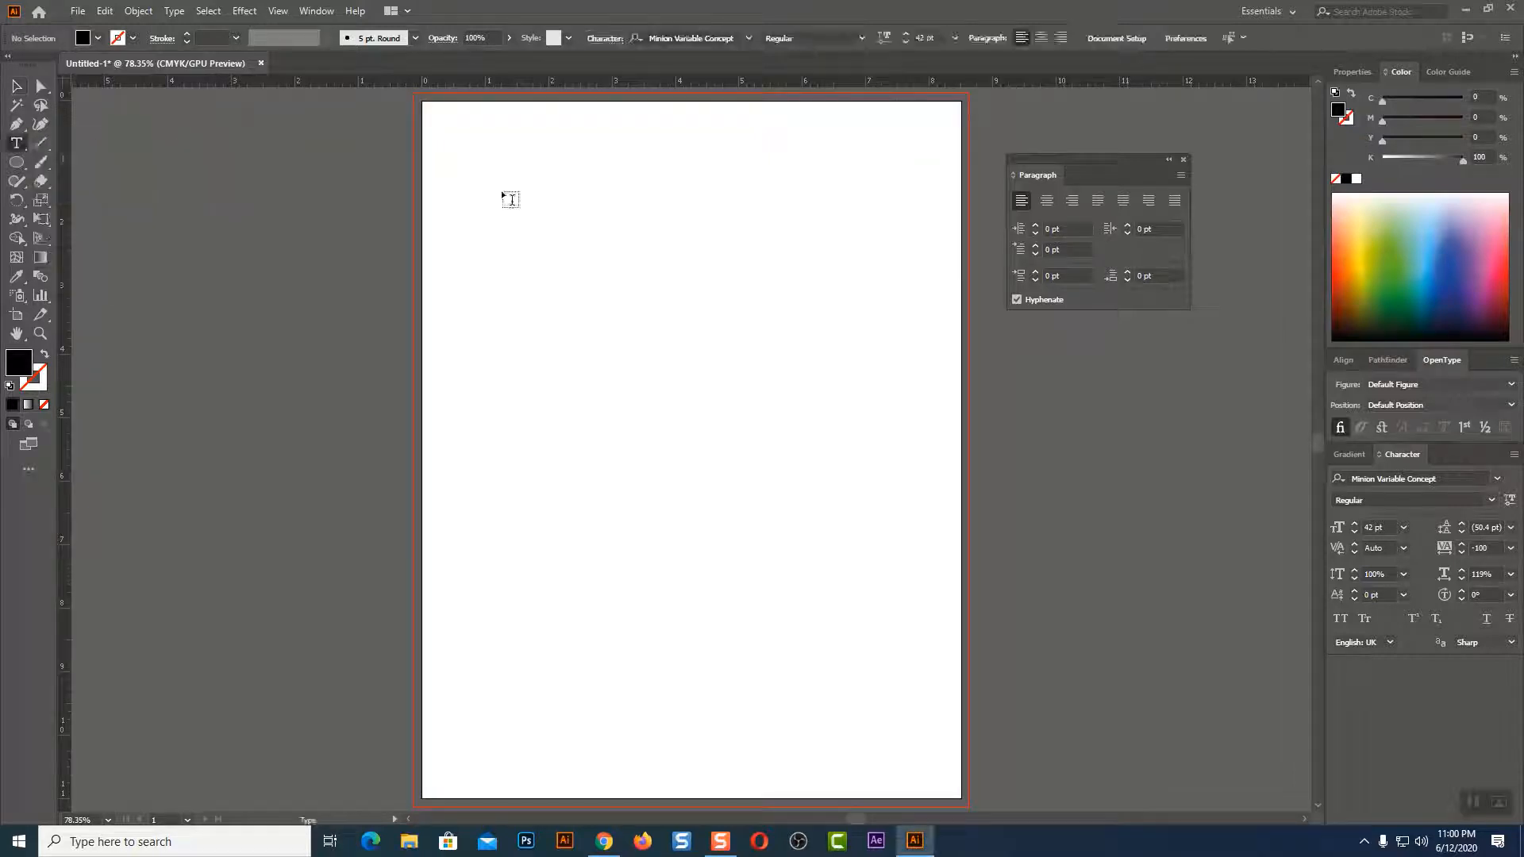
left_click_drag(476, 154, 934, 580)
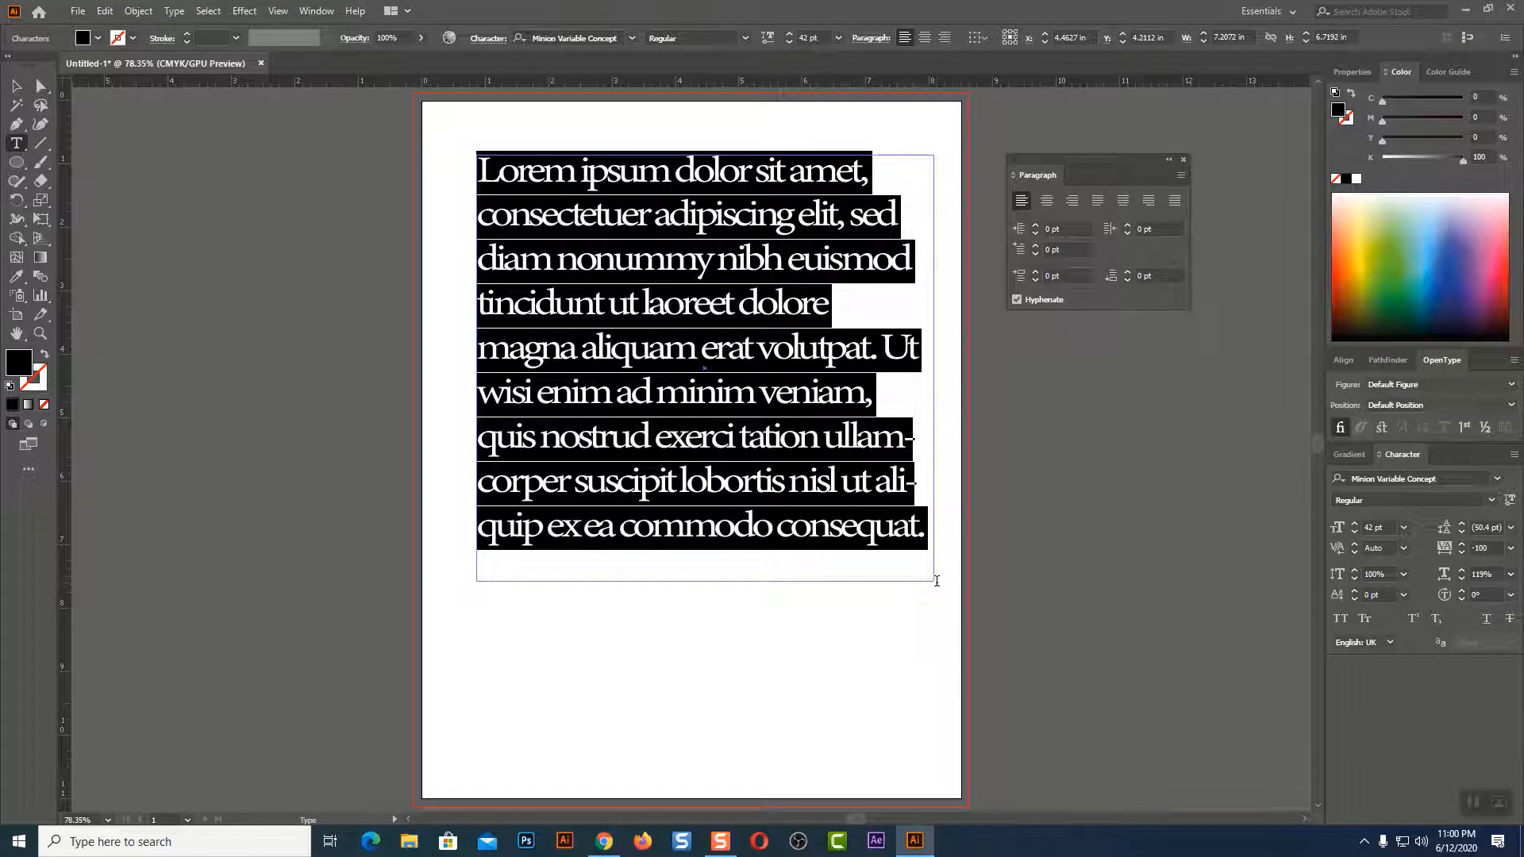
left_click(1405, 527)
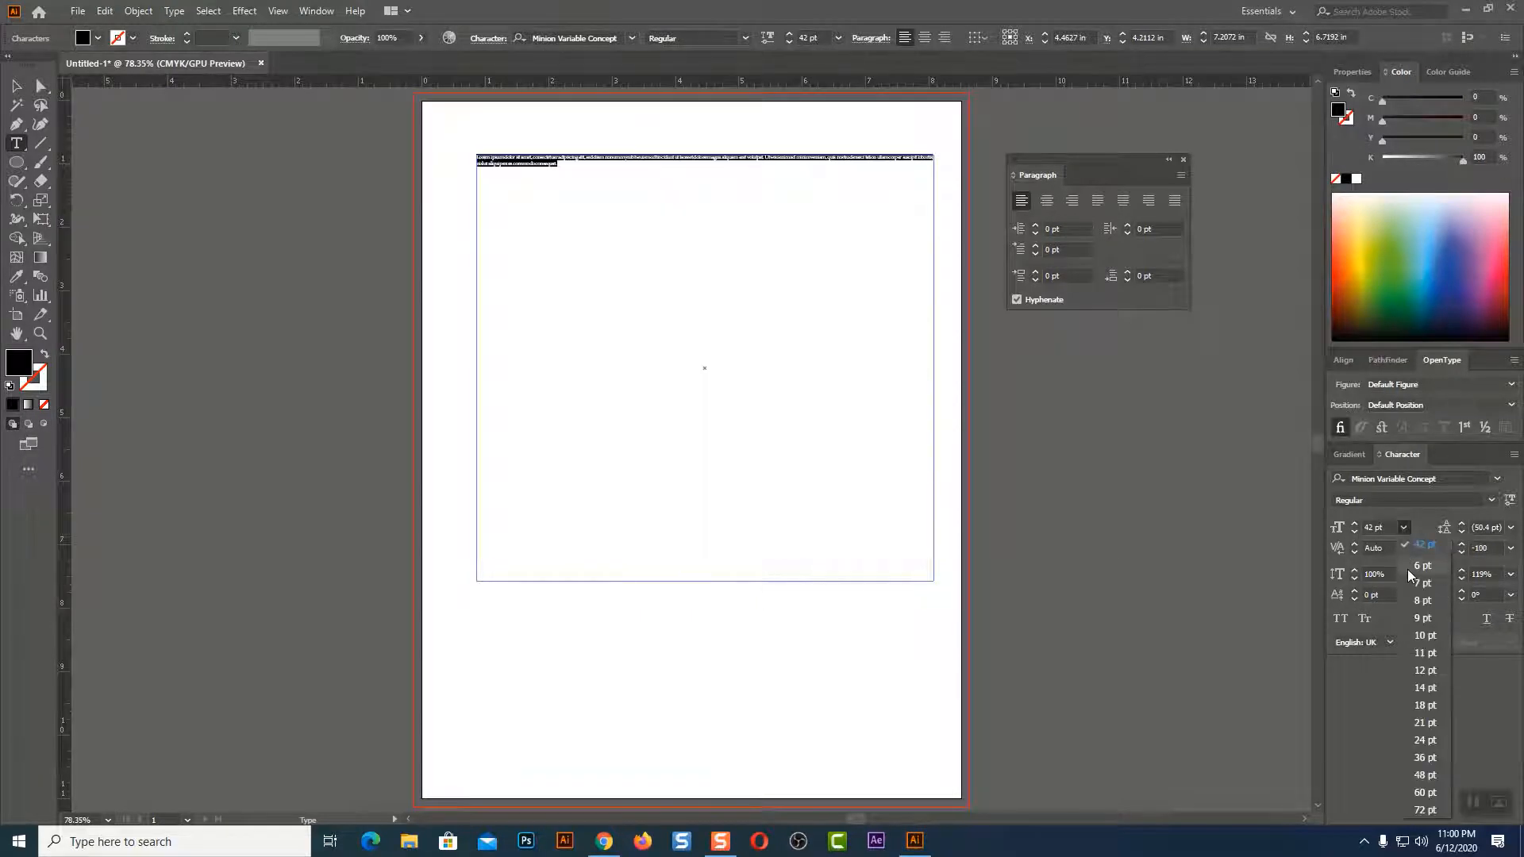
left_click(1418, 672)
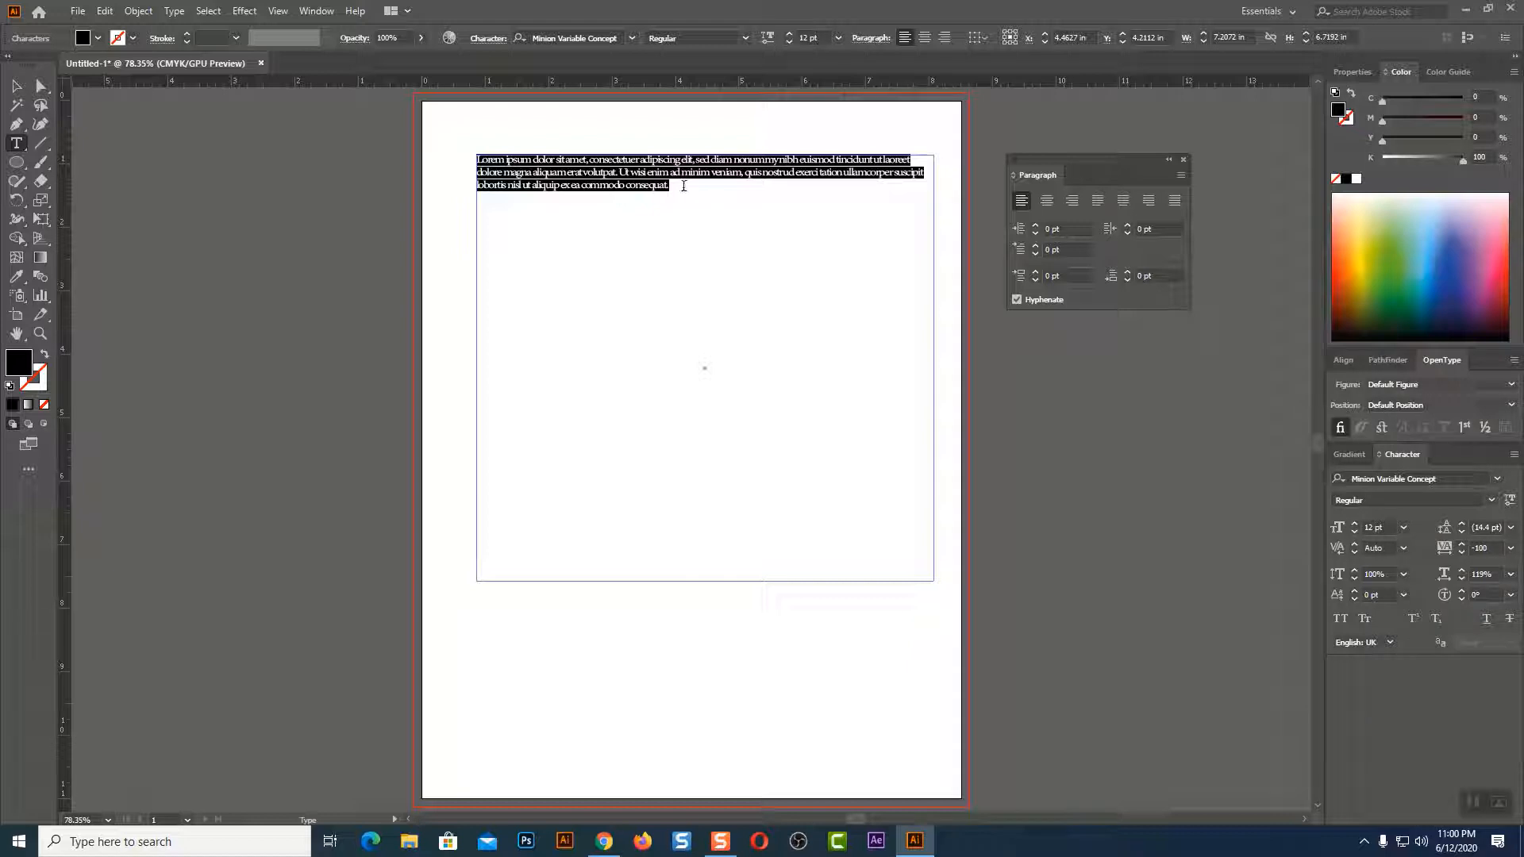
- Clear the sample text from the frame and fill the whole frame with placeholder text
key("BackSpace")
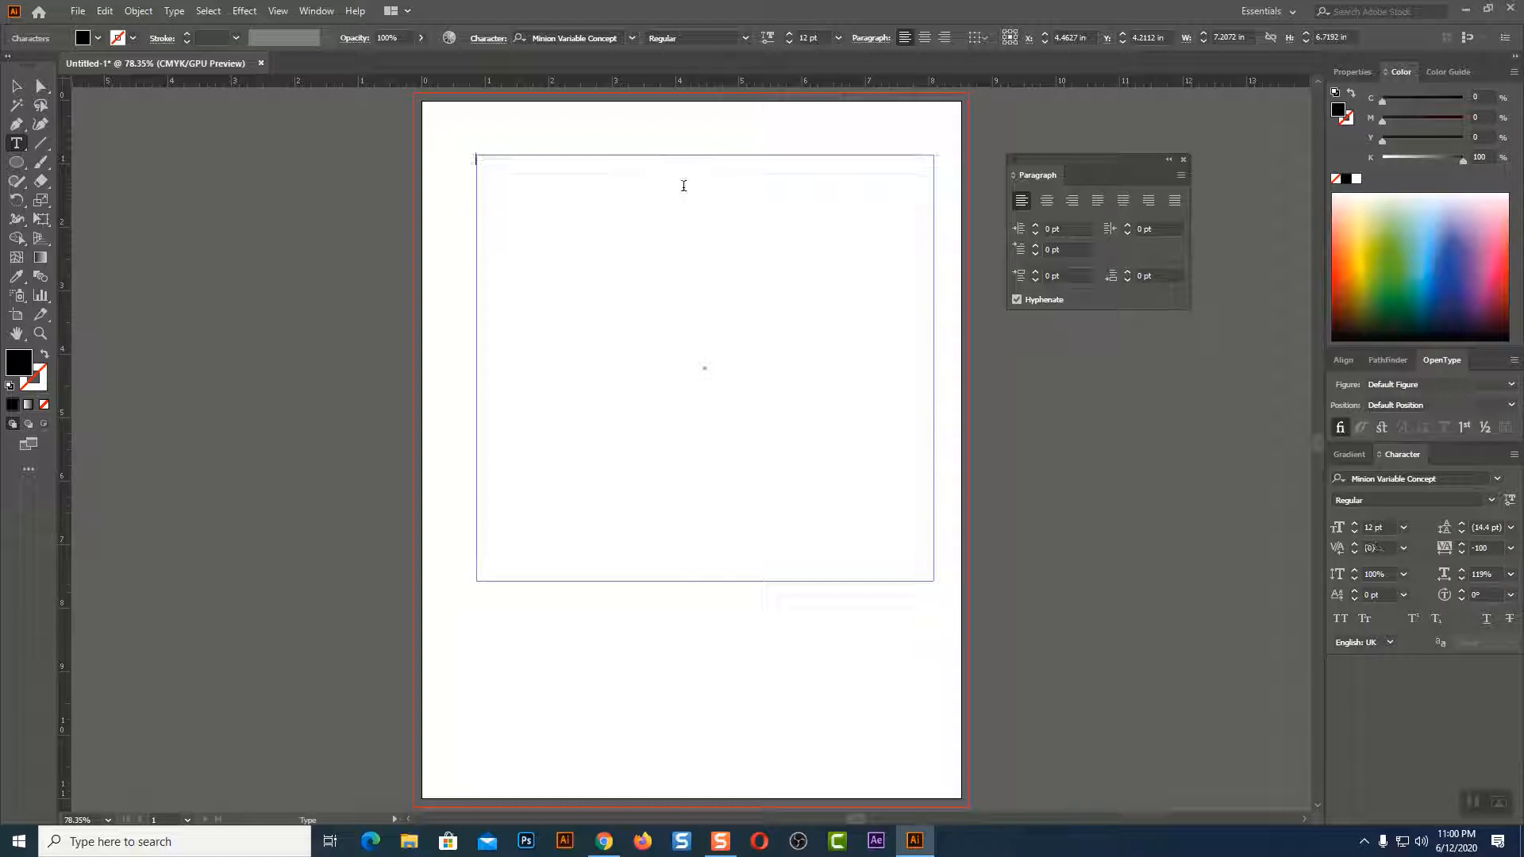
left_click(174, 10)
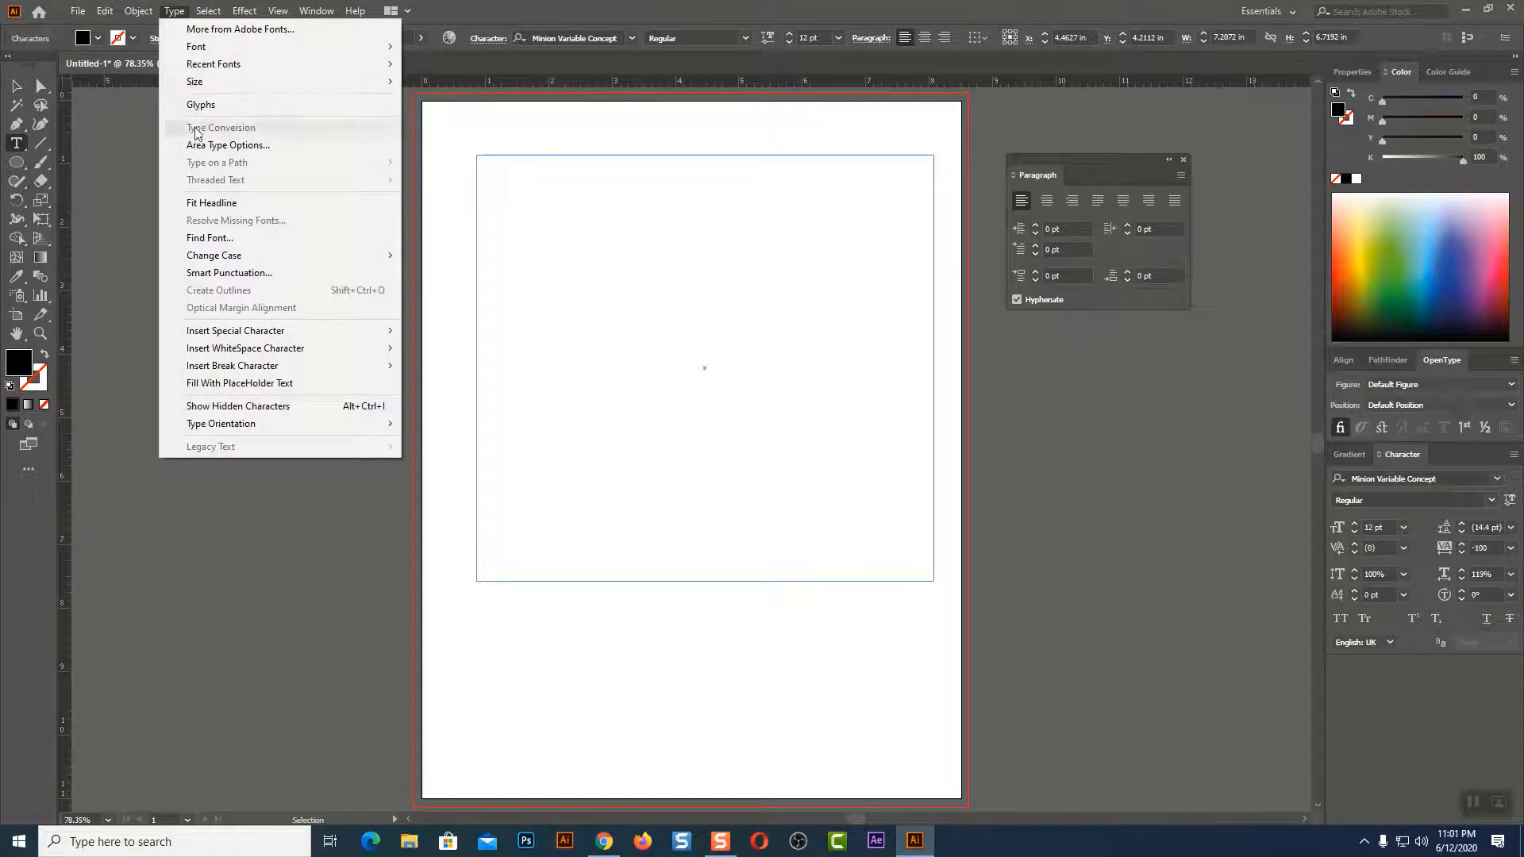
left_click(217, 381)
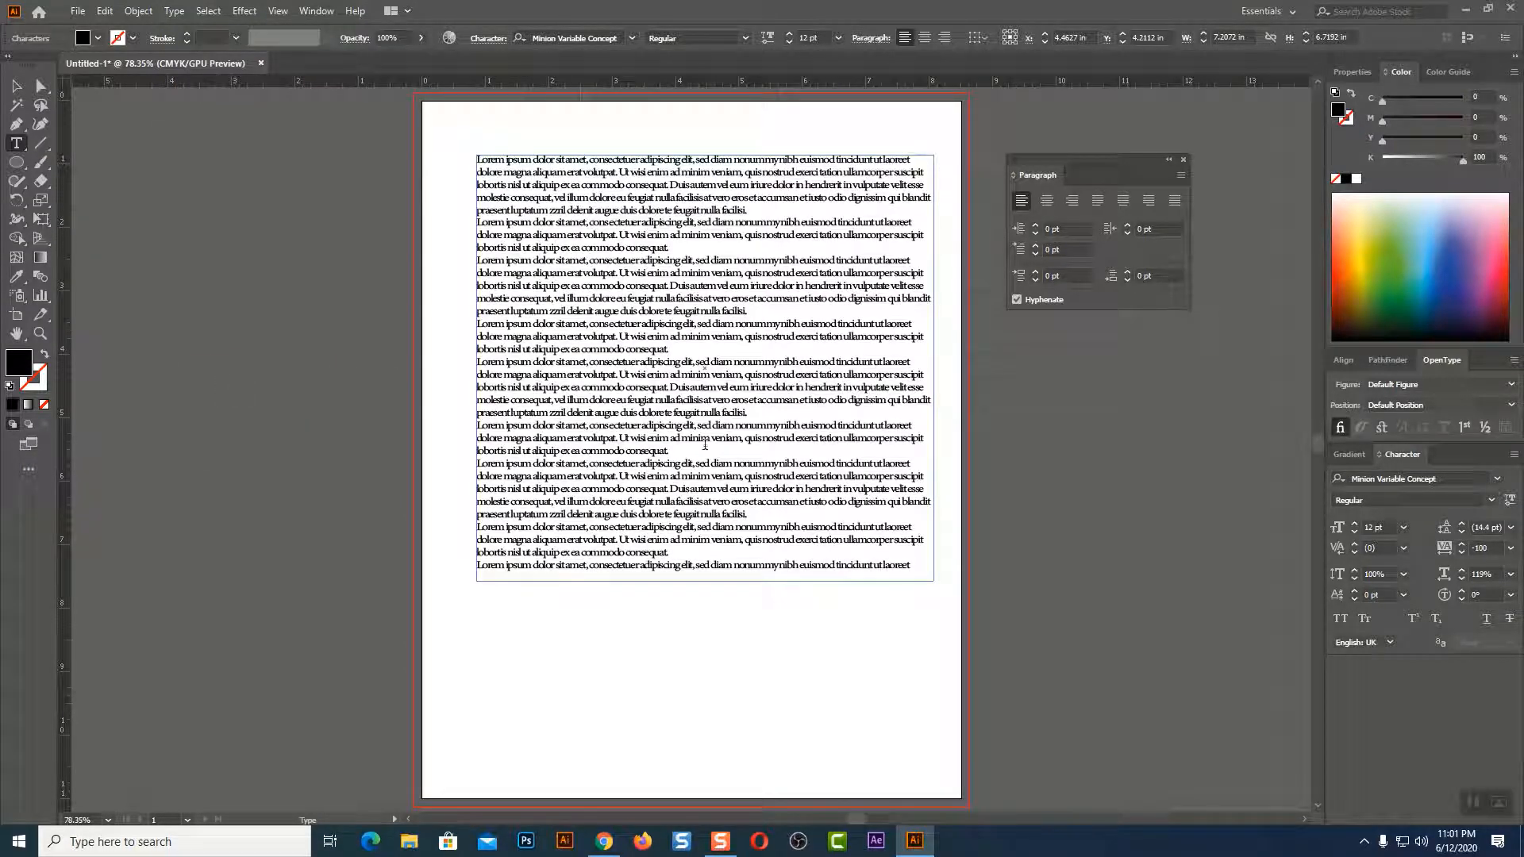
- Try to set the placeholder text's font to Bauhaus 93 in the Regular style
left_click(1497, 478)
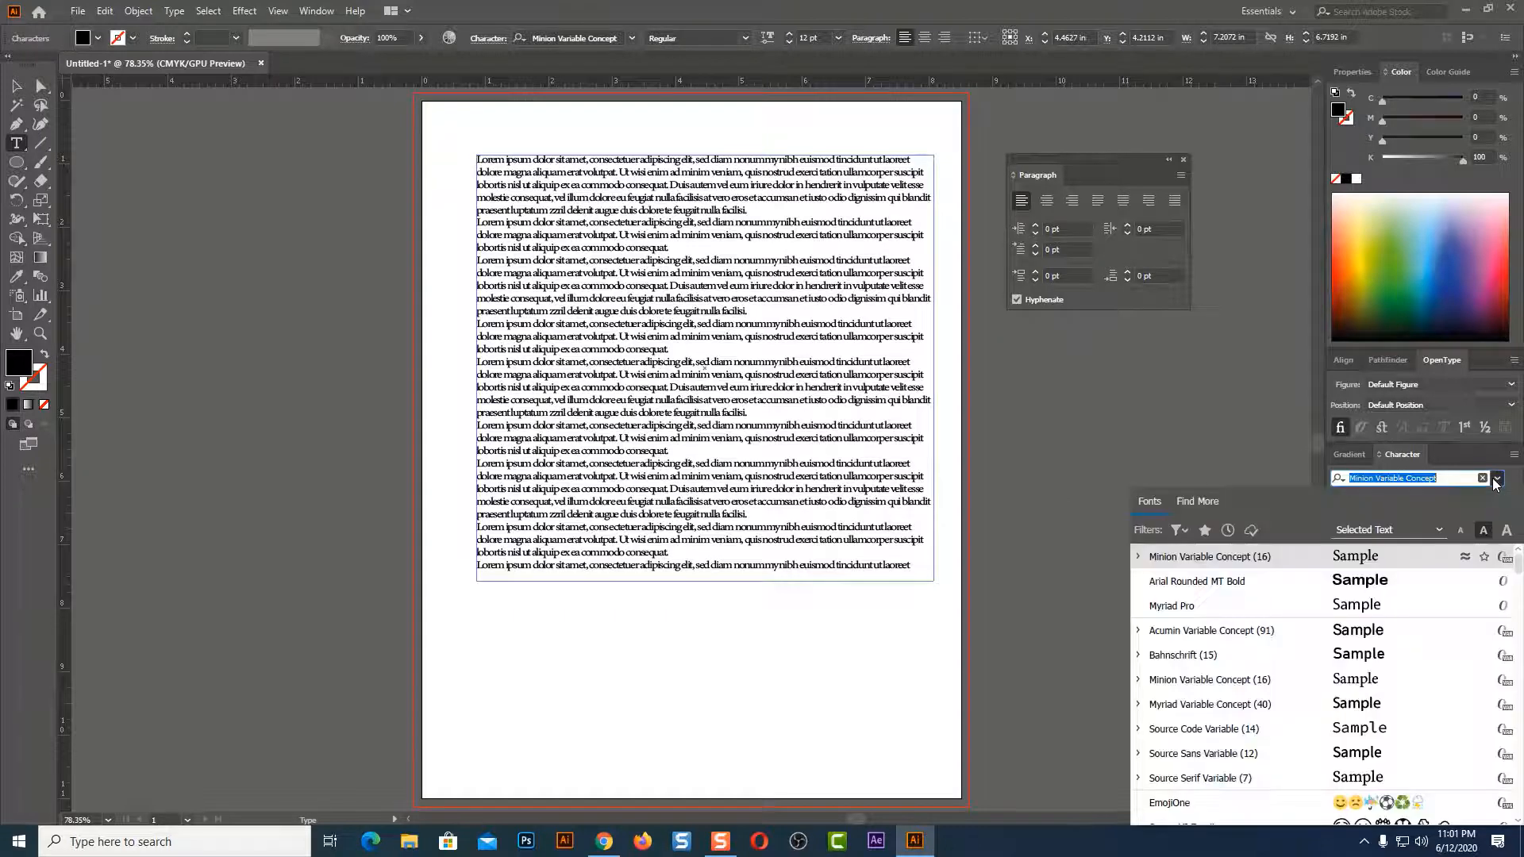
scroll(1258, 623, "down", 5)
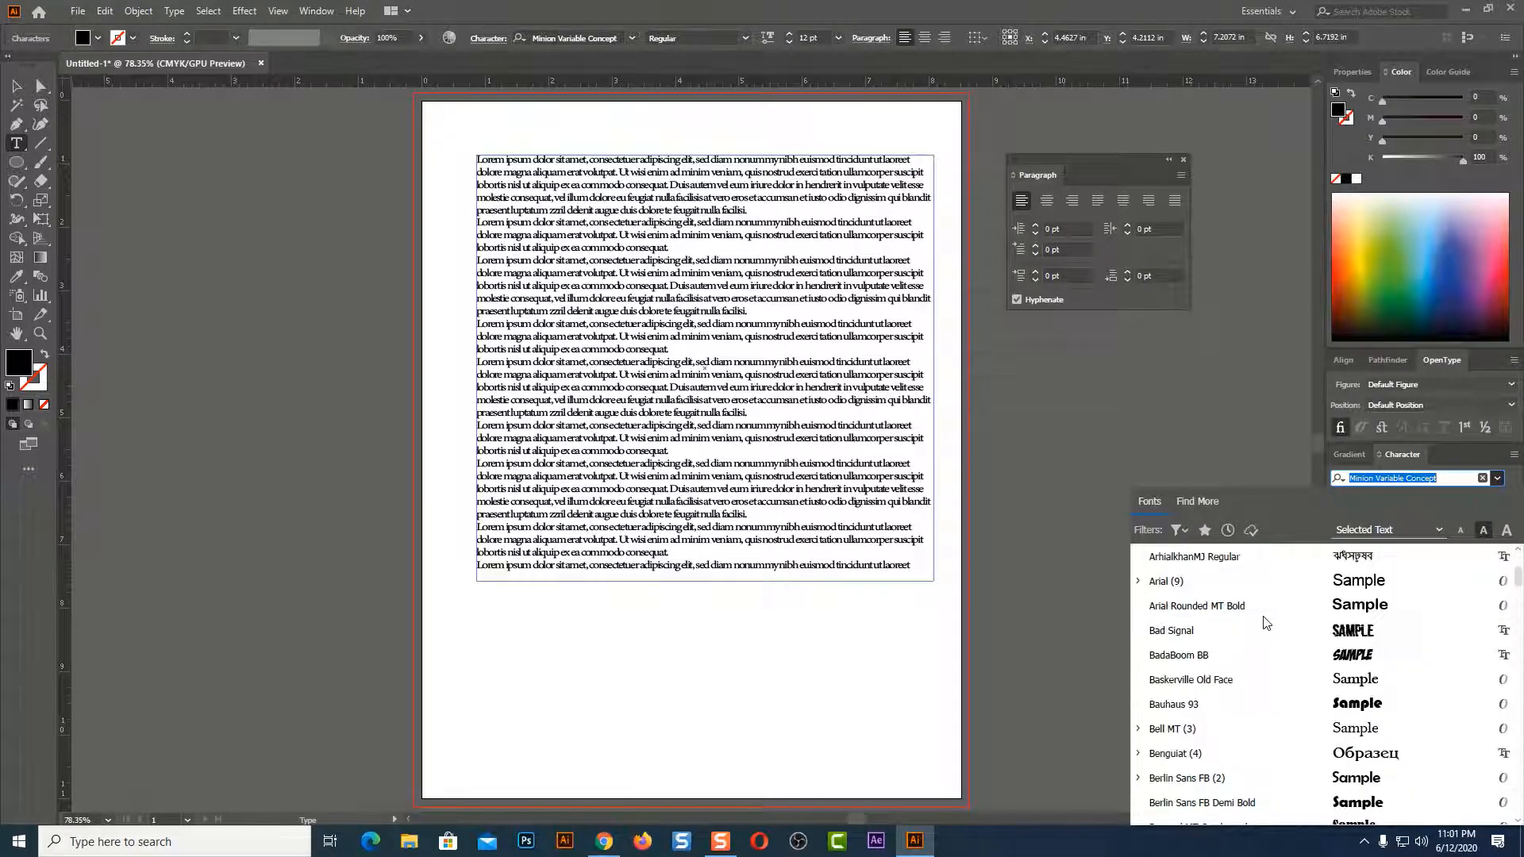
left_click(1213, 708)
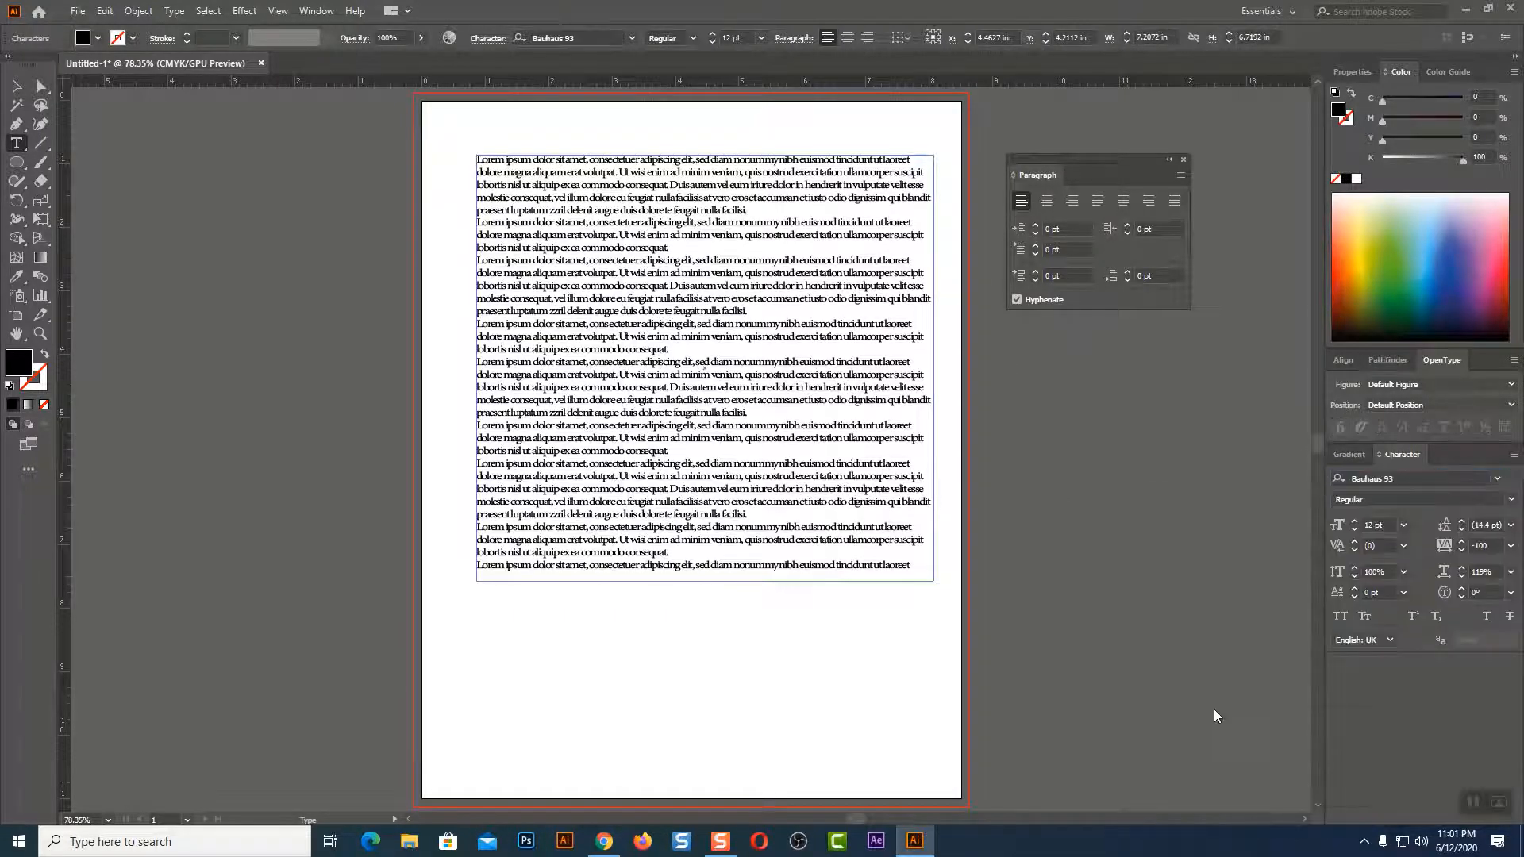
left_click(1509, 500)
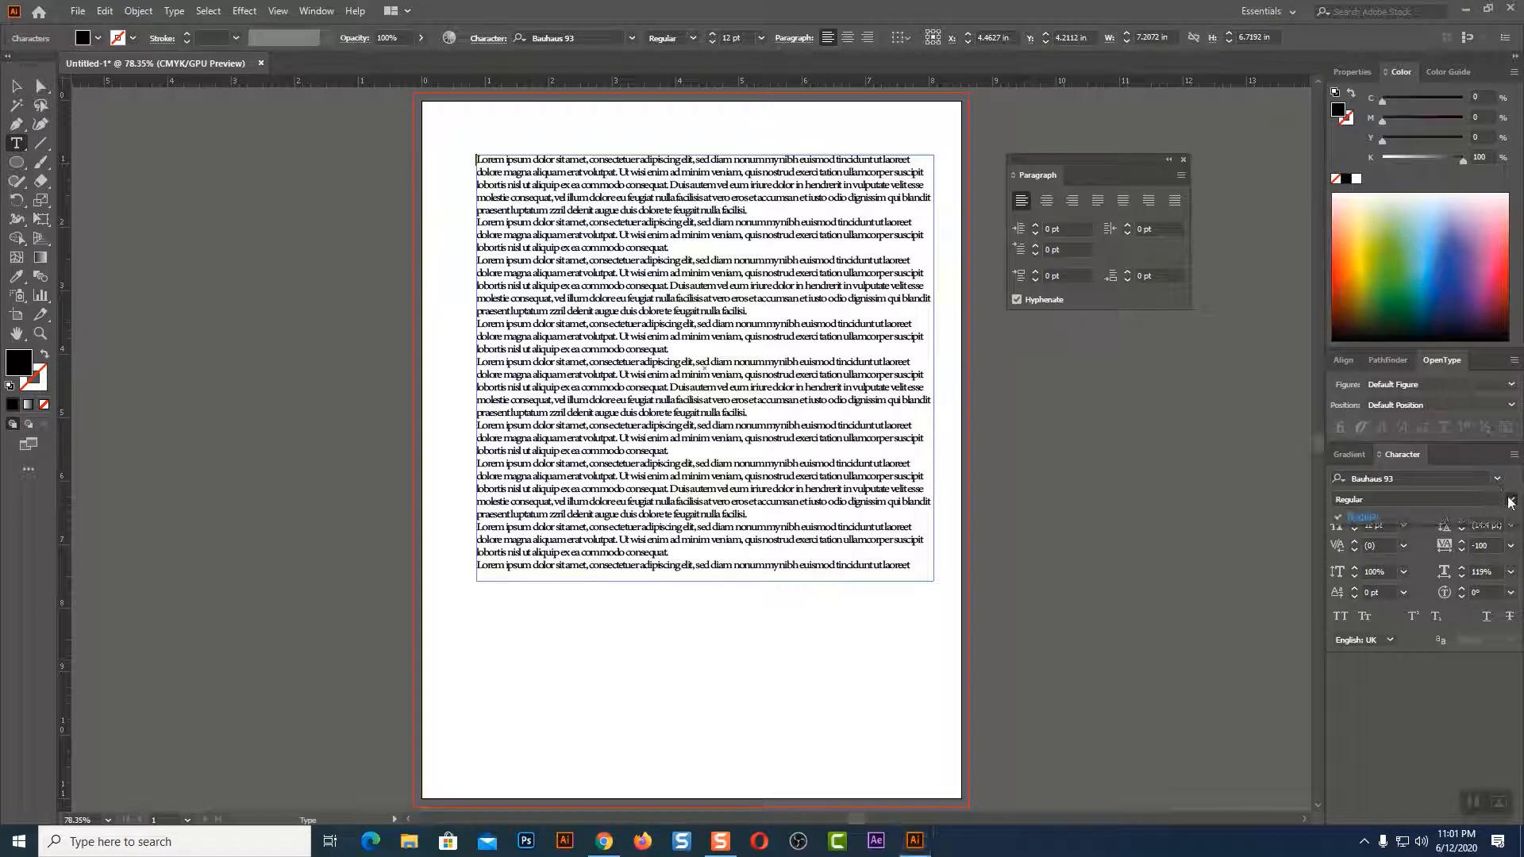
left_click(1498, 516)
- Try to set the placeholder text's font to Arial in the Narrow style
left_click(1497, 478)
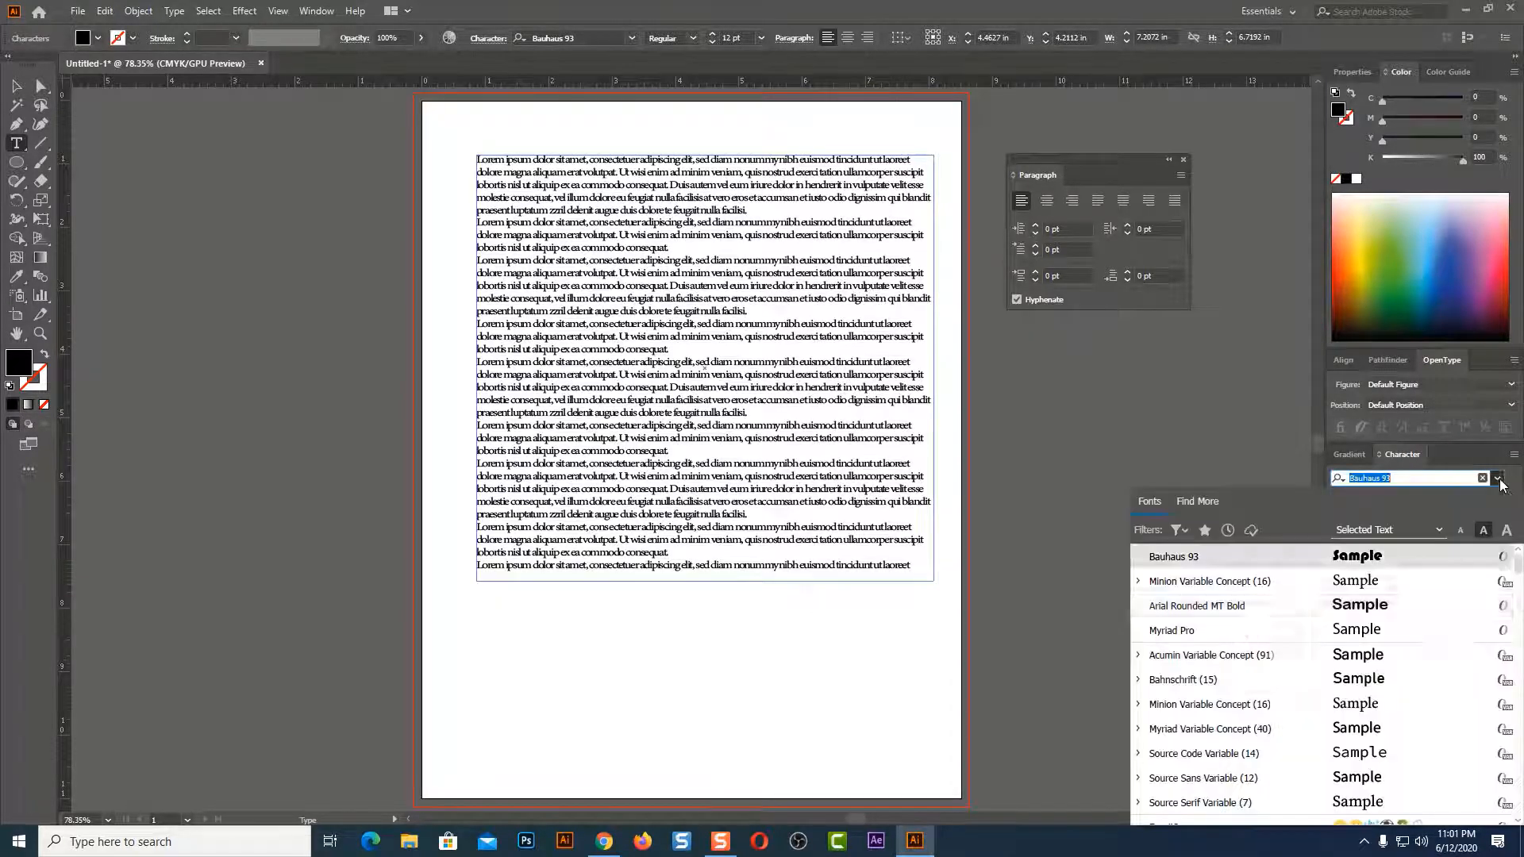
scroll(1200, 698, "down", 5)
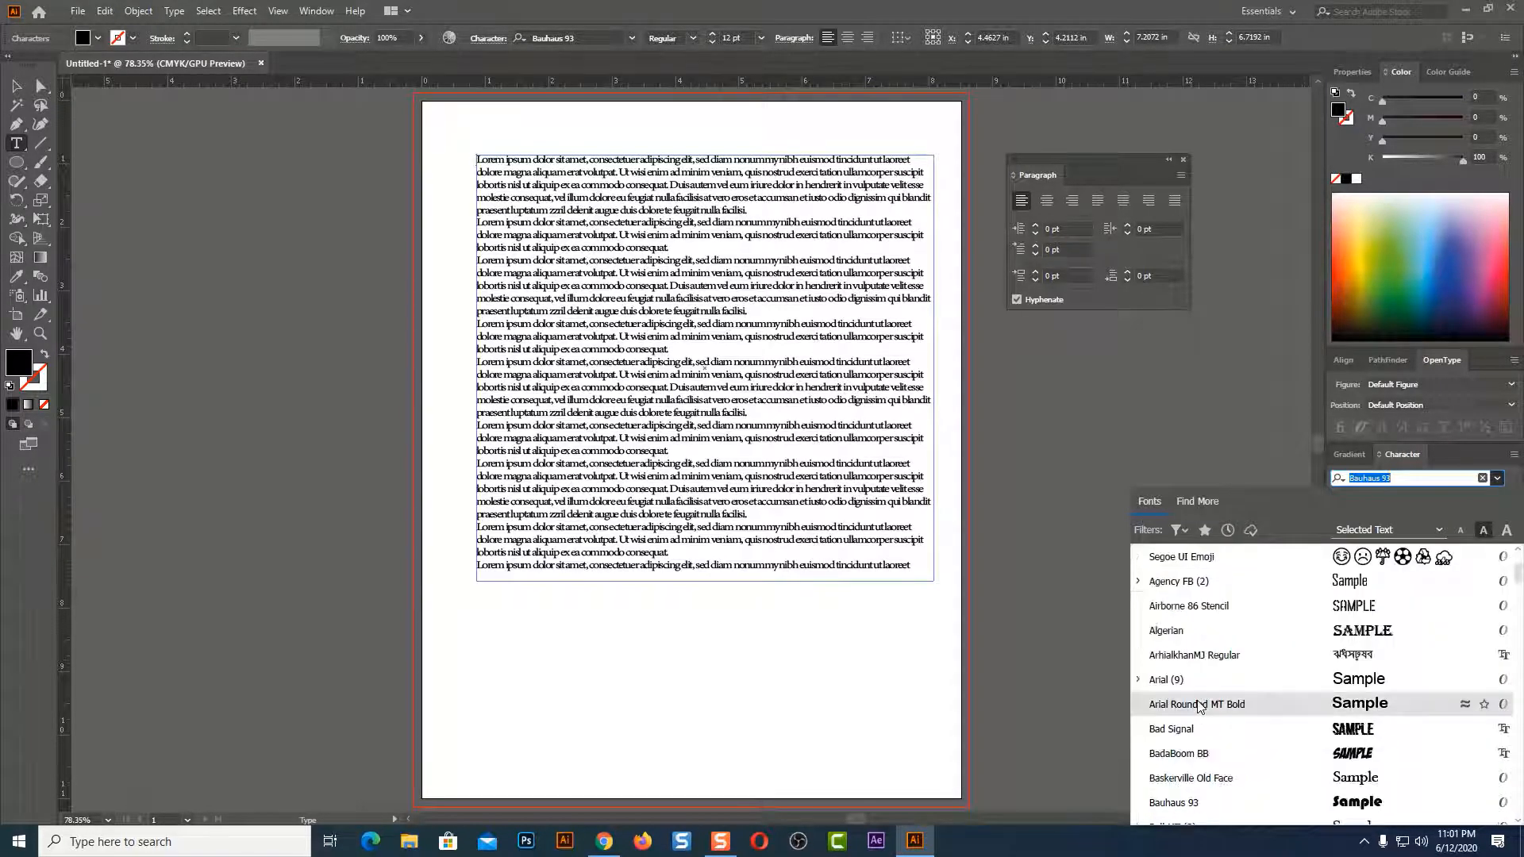
scroll(1200, 706, "up", 5)
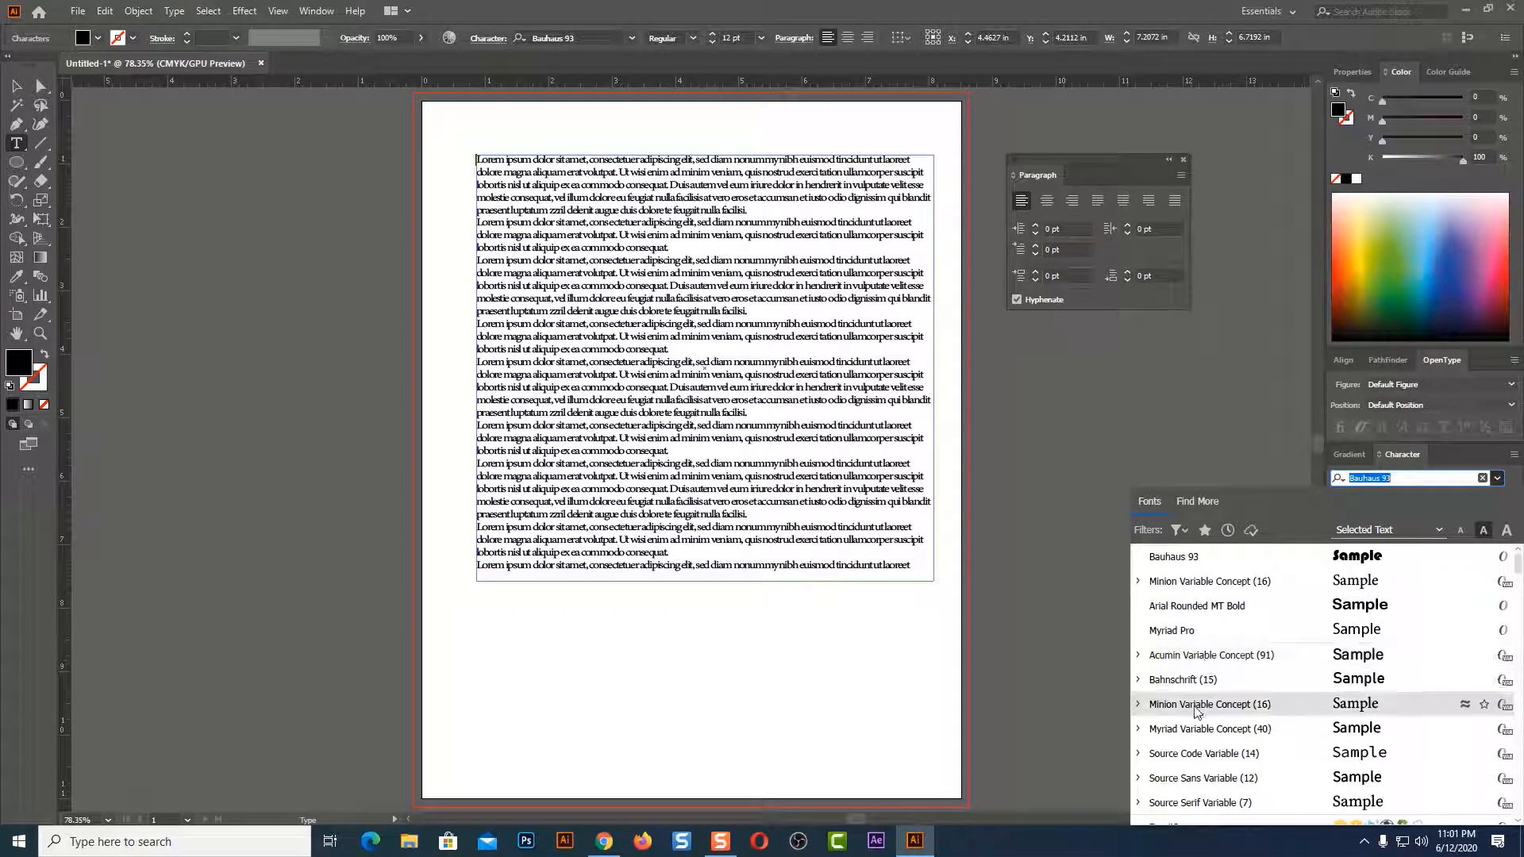
scroll(1207, 679, "down", 3)
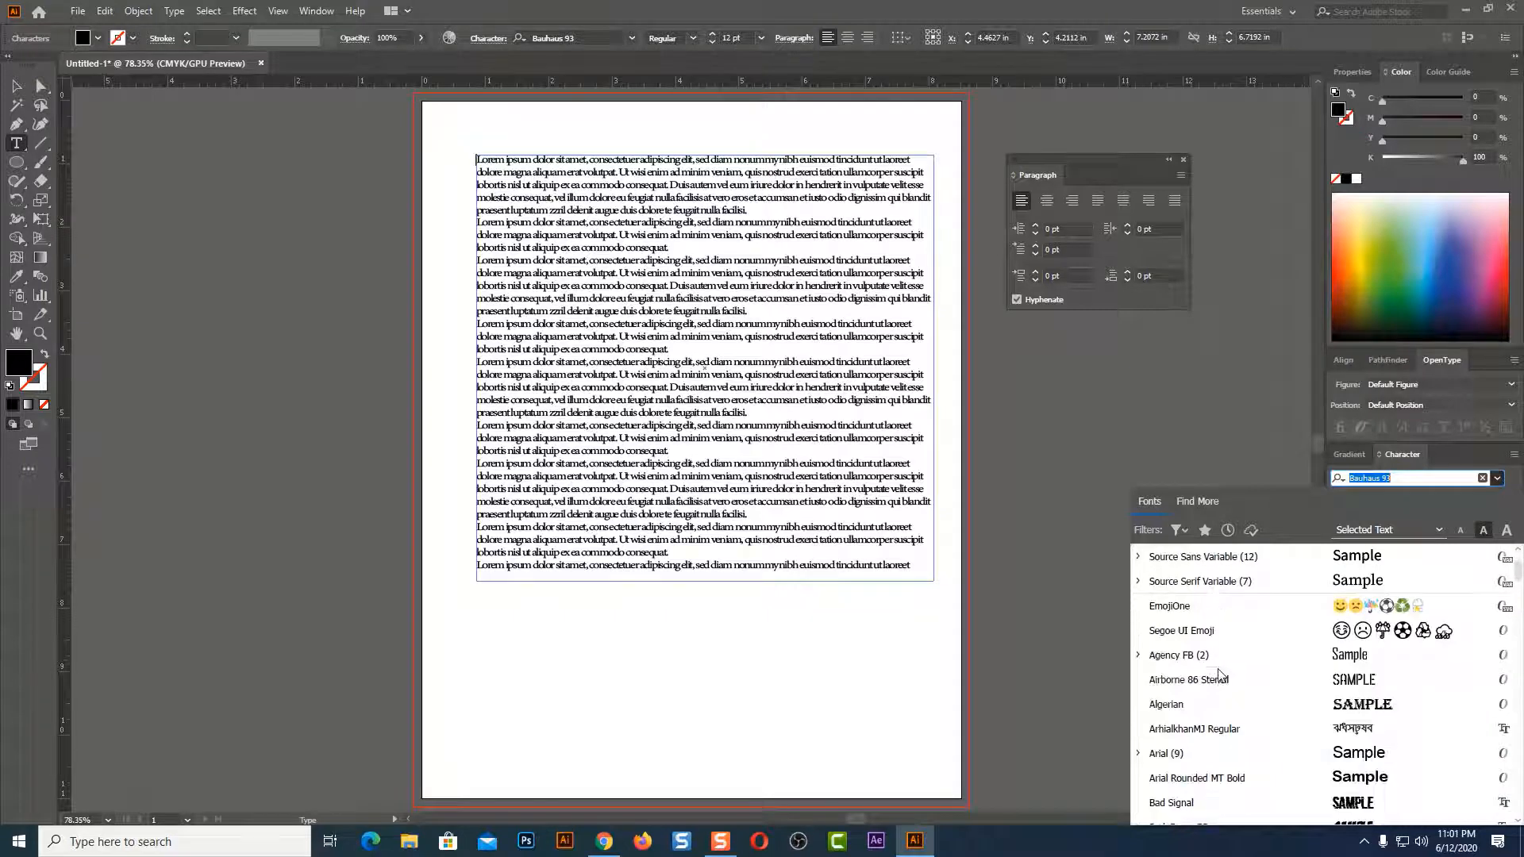
left_click(1183, 753)
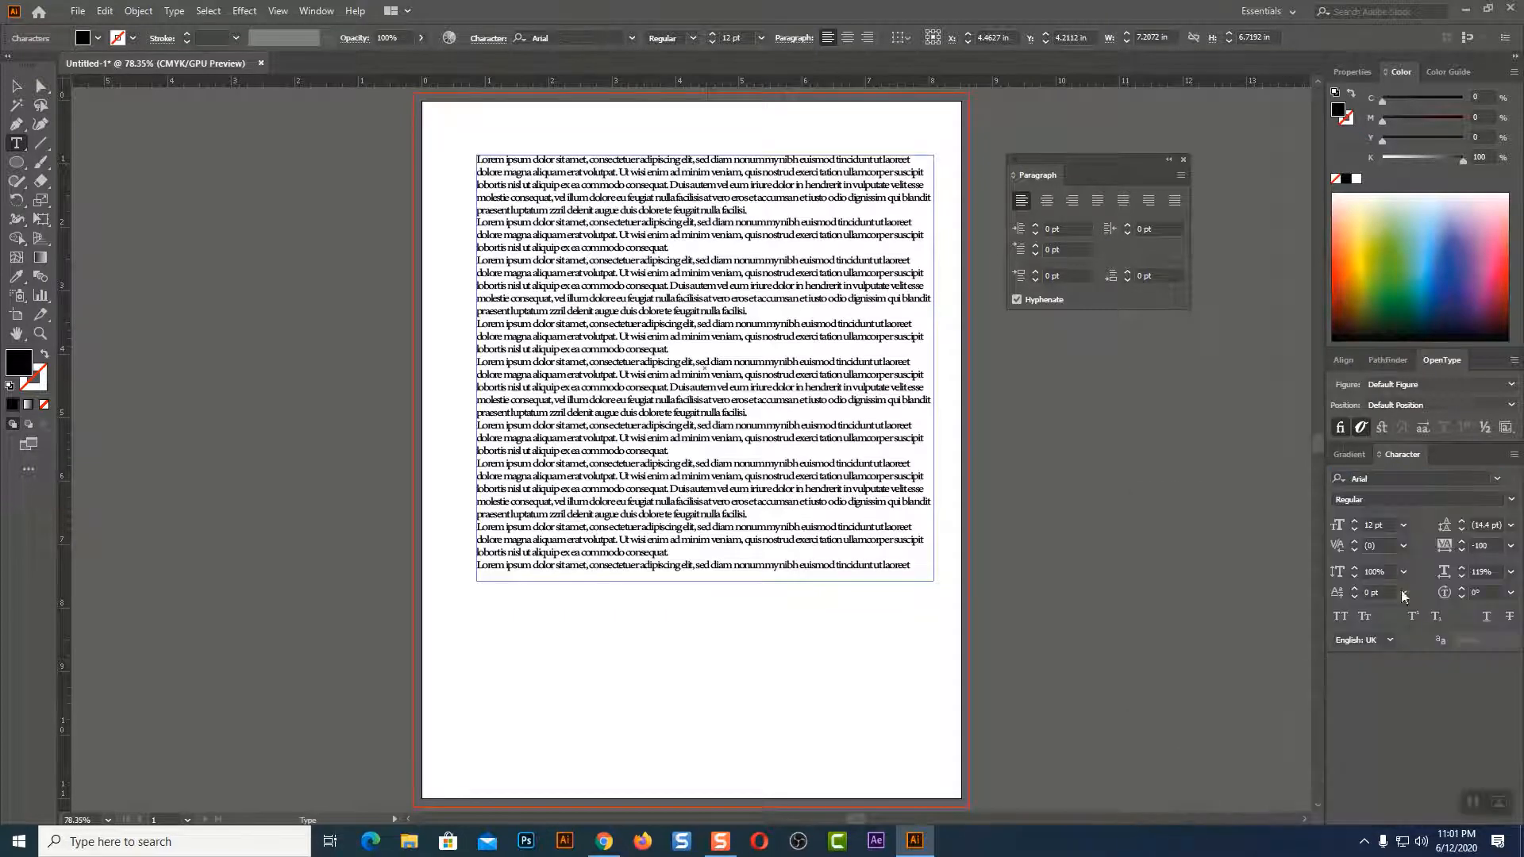
left_click(1502, 505)
left_click(1376, 521)
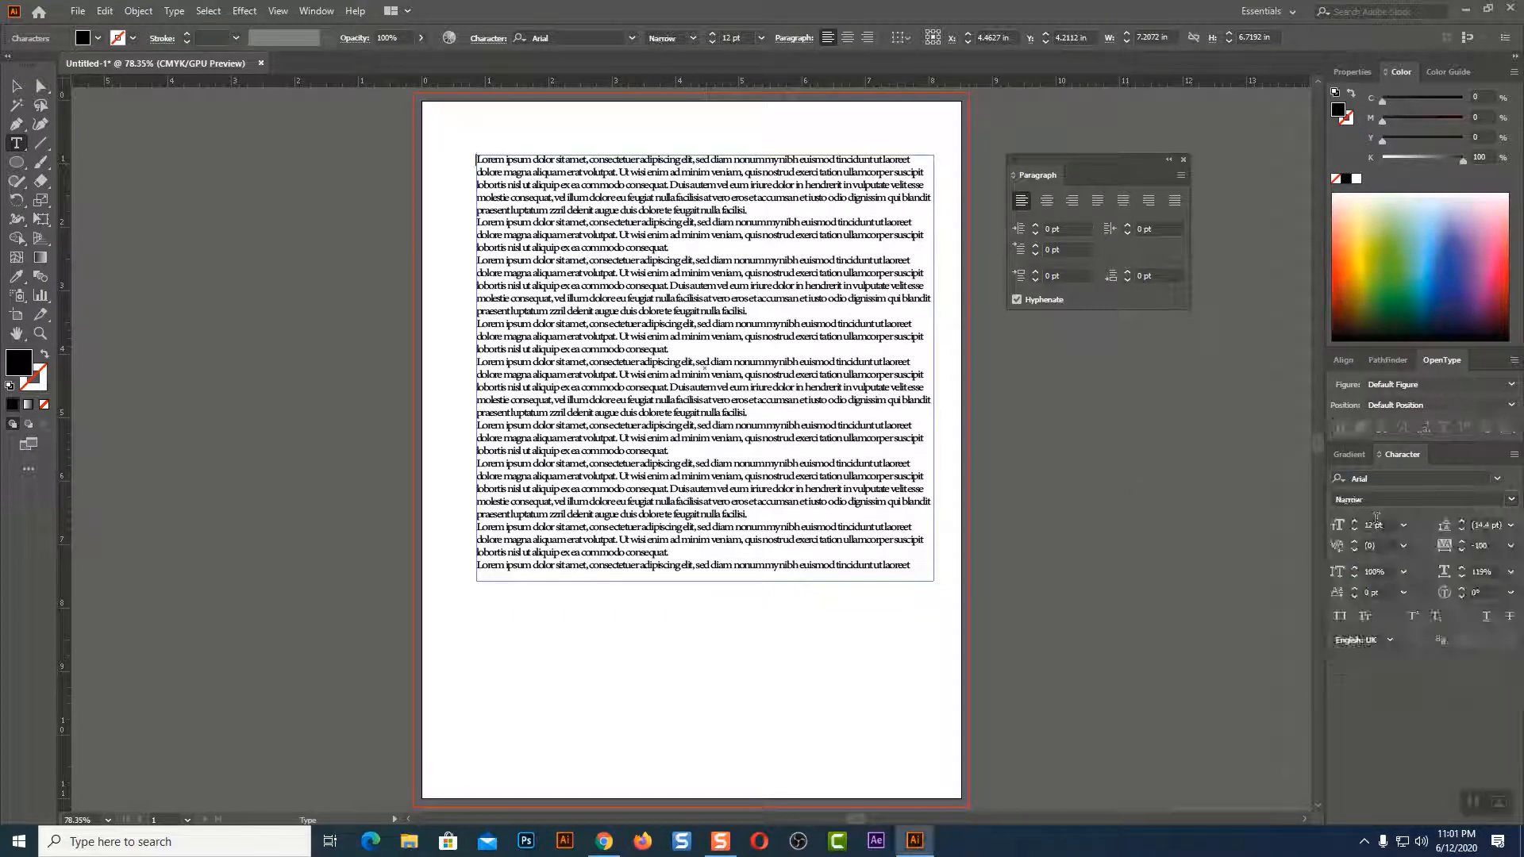
- Set all of the placeholder text in the frame to Arial in the Narrow style
left_click(16, 85)
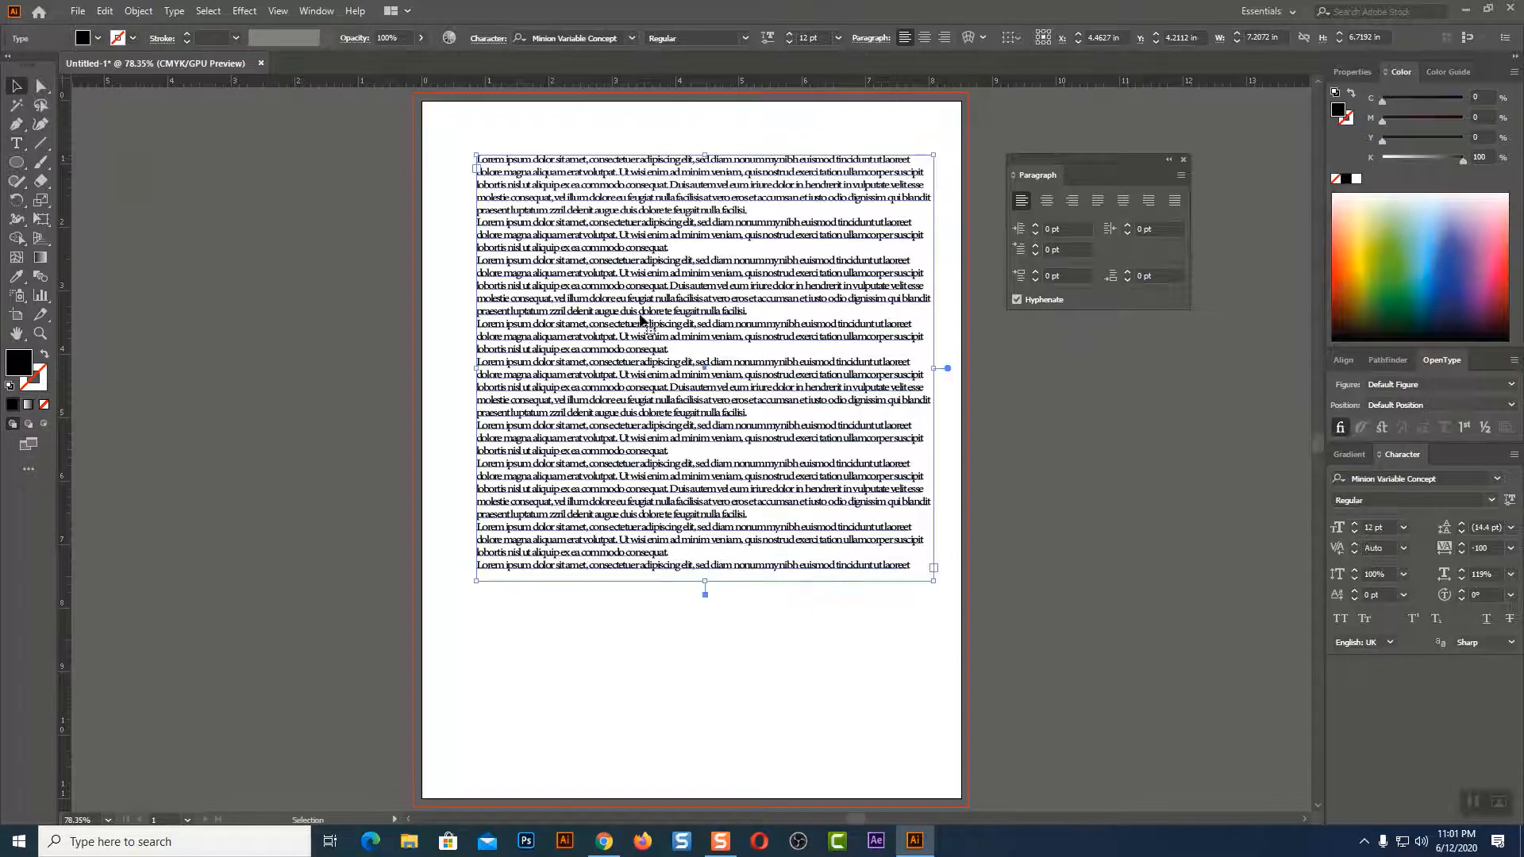
key("t")
left_click(677, 304)
key("ctrl+a")
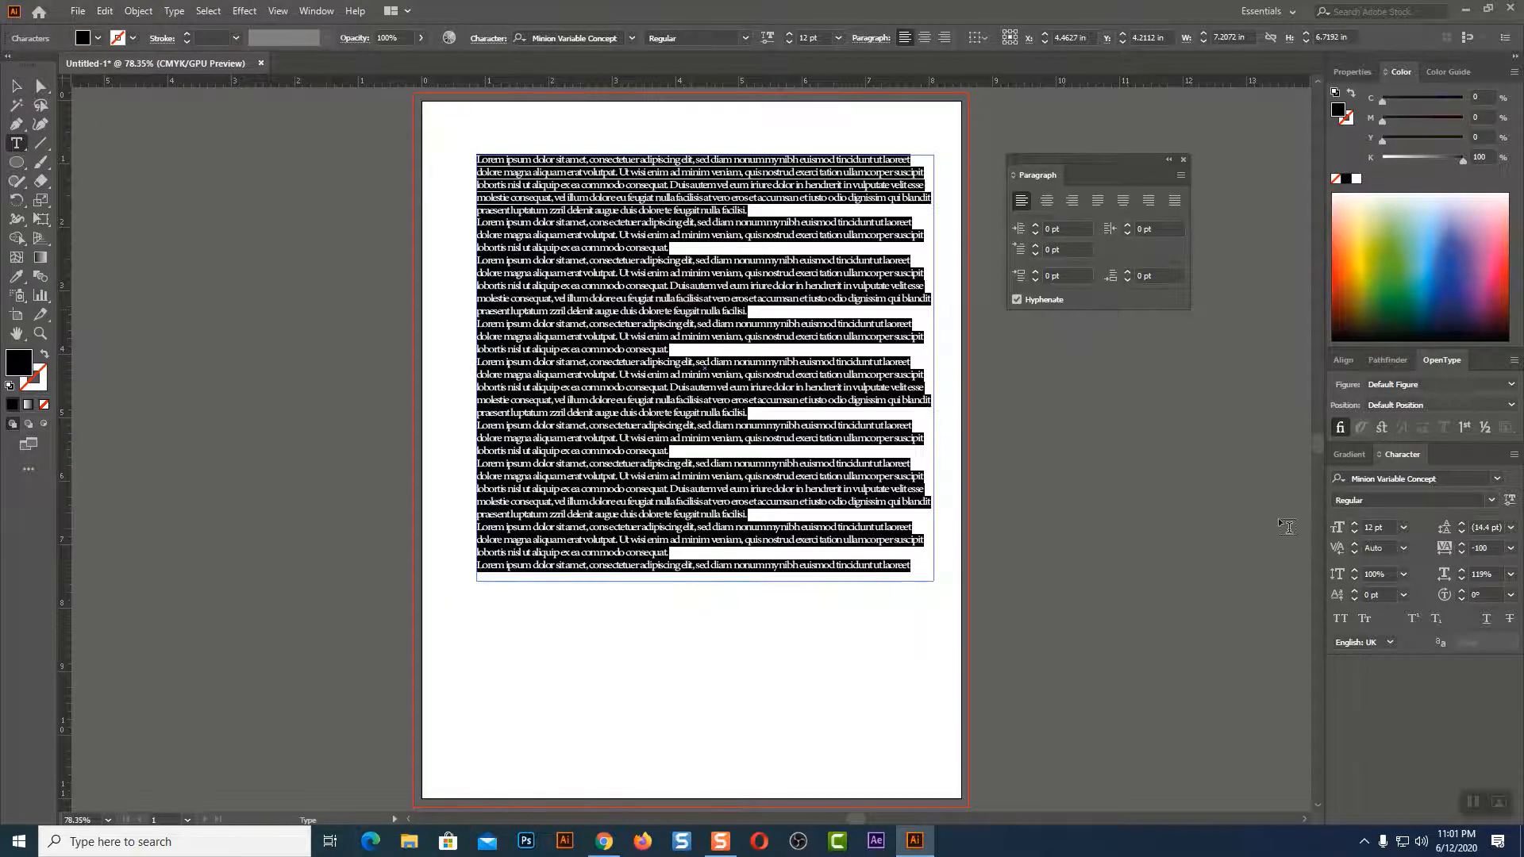
left_click(1498, 478)
scroll(1194, 724, "down", 2)
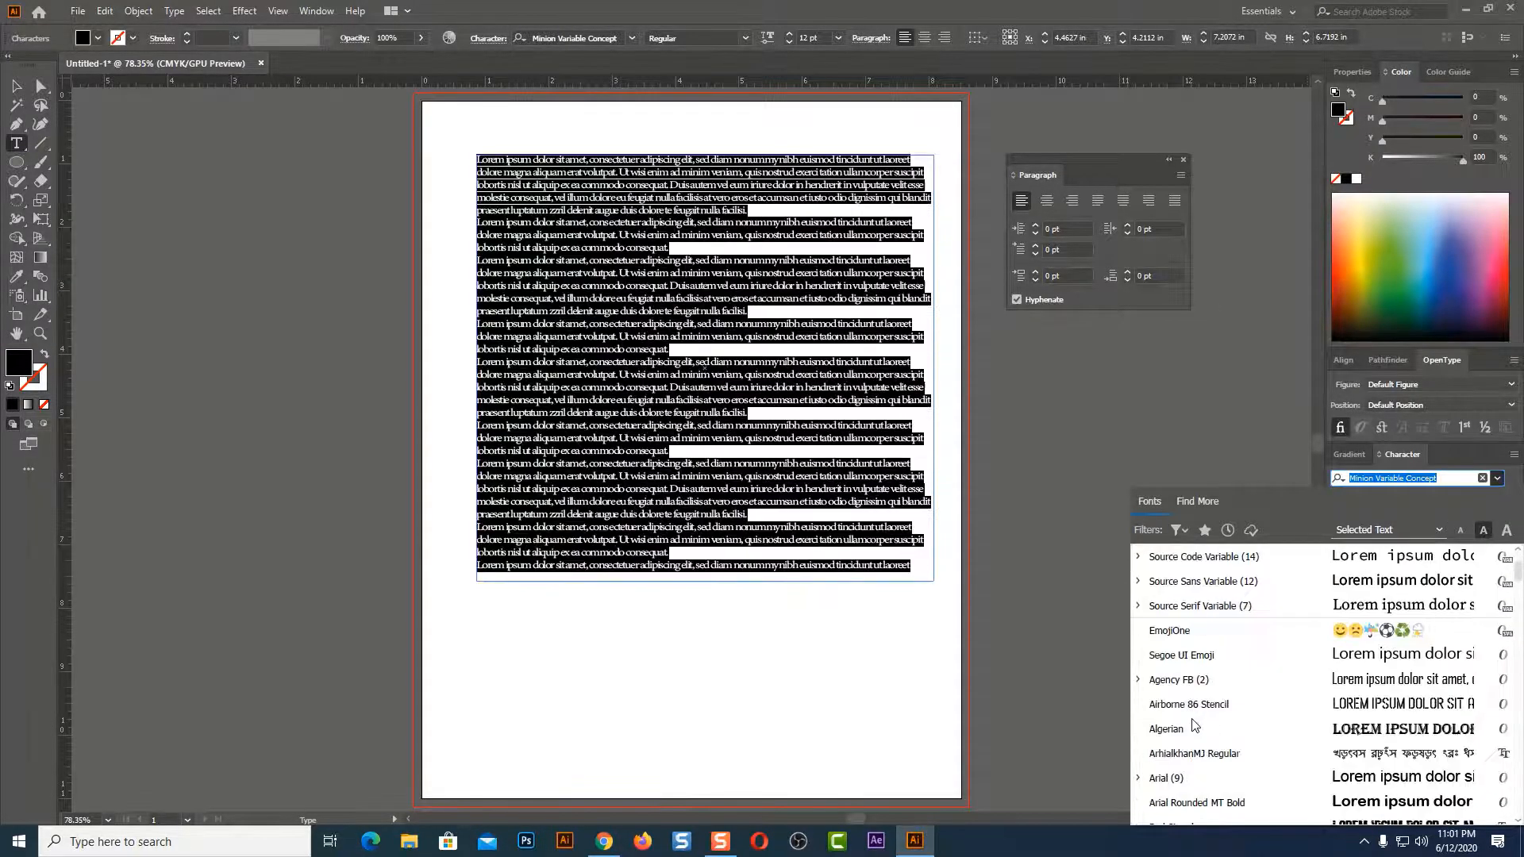
left_click(1166, 778)
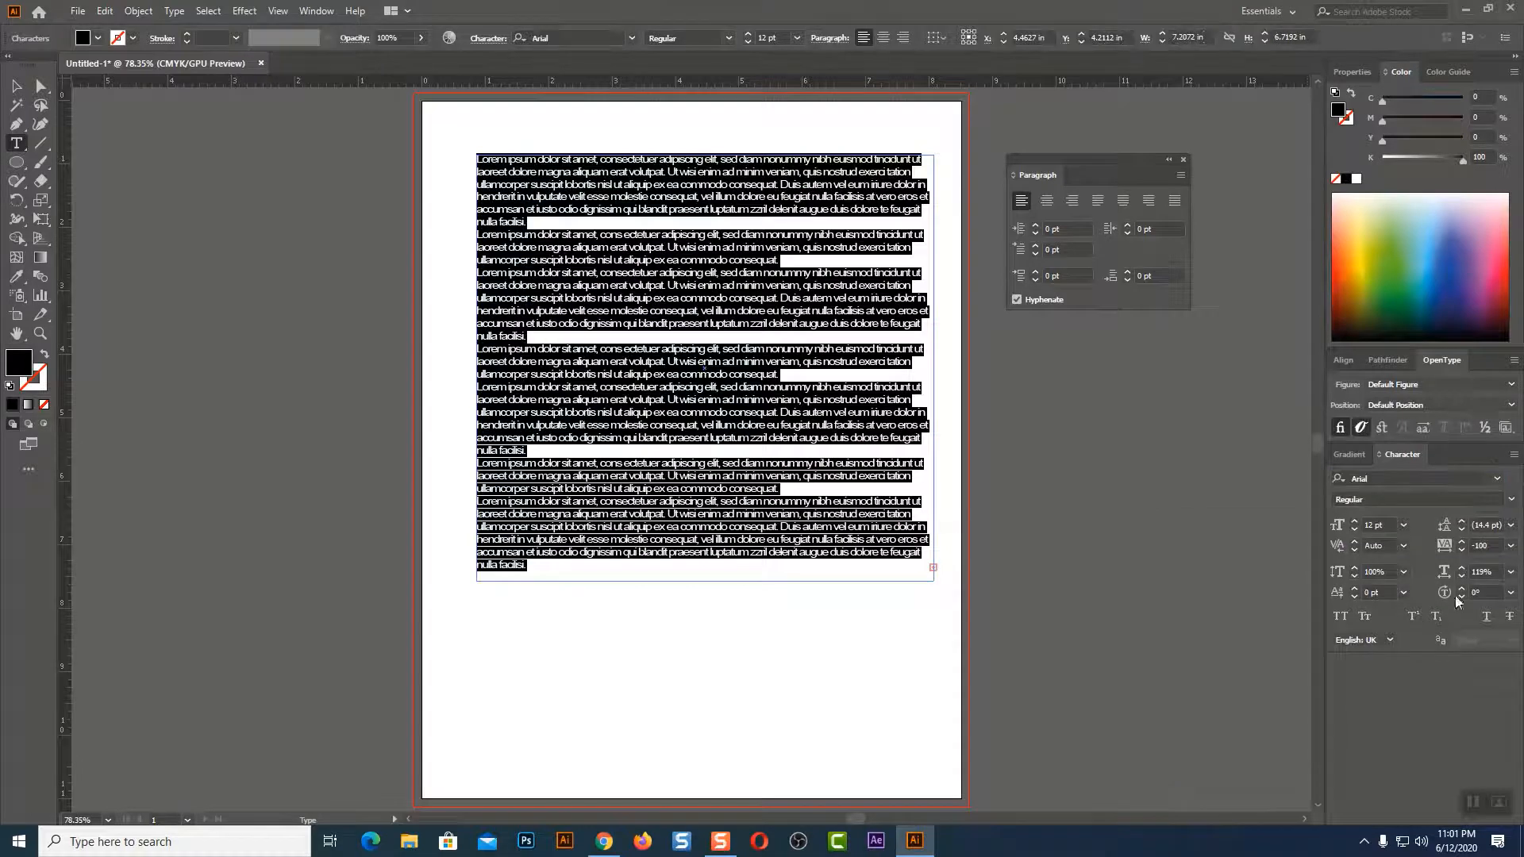
left_click(1510, 499)
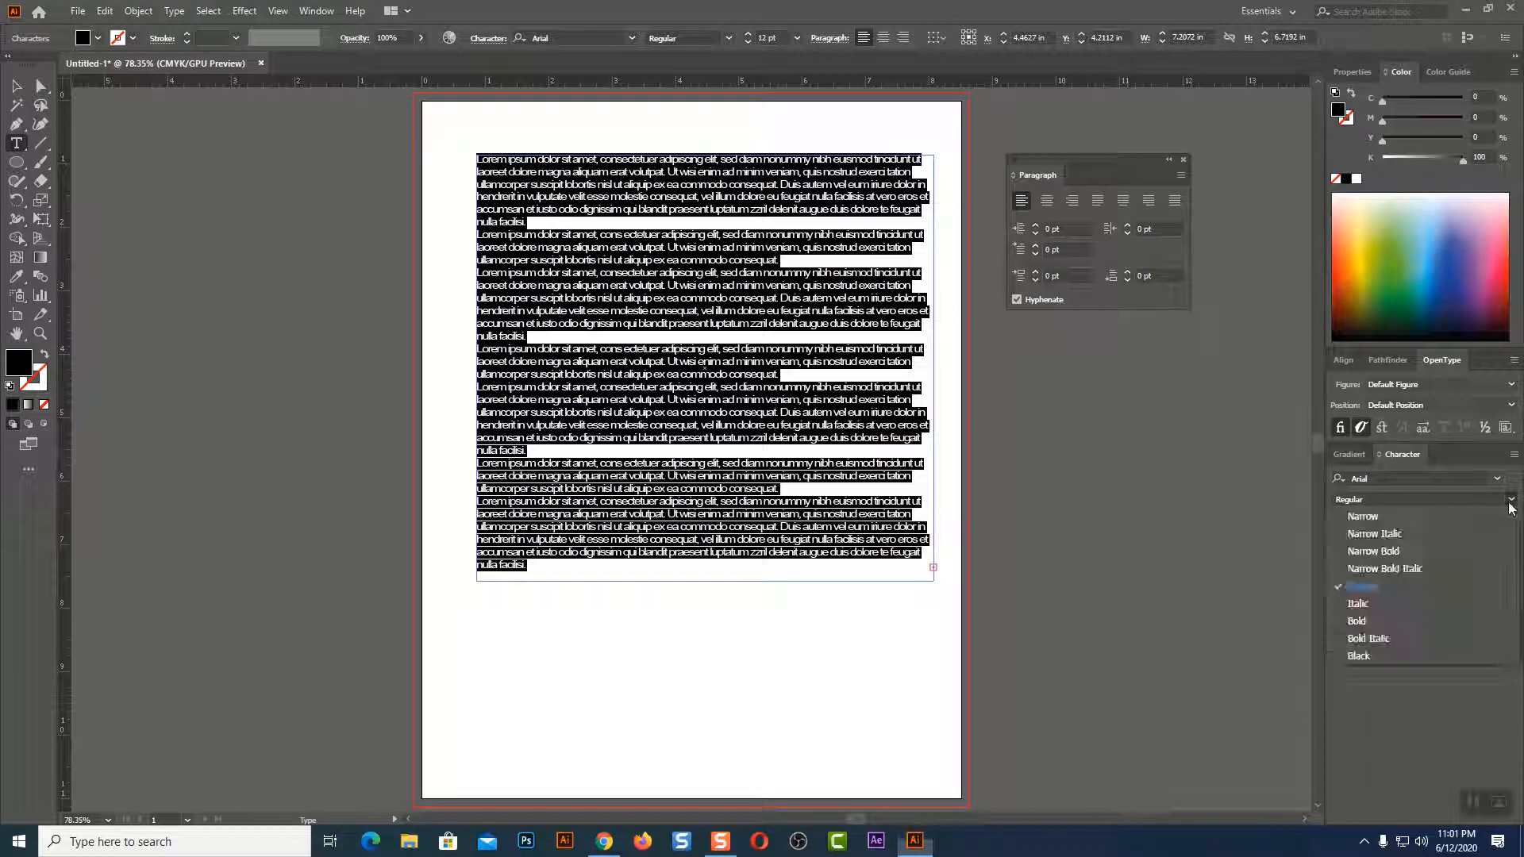
left_click(1403, 518)
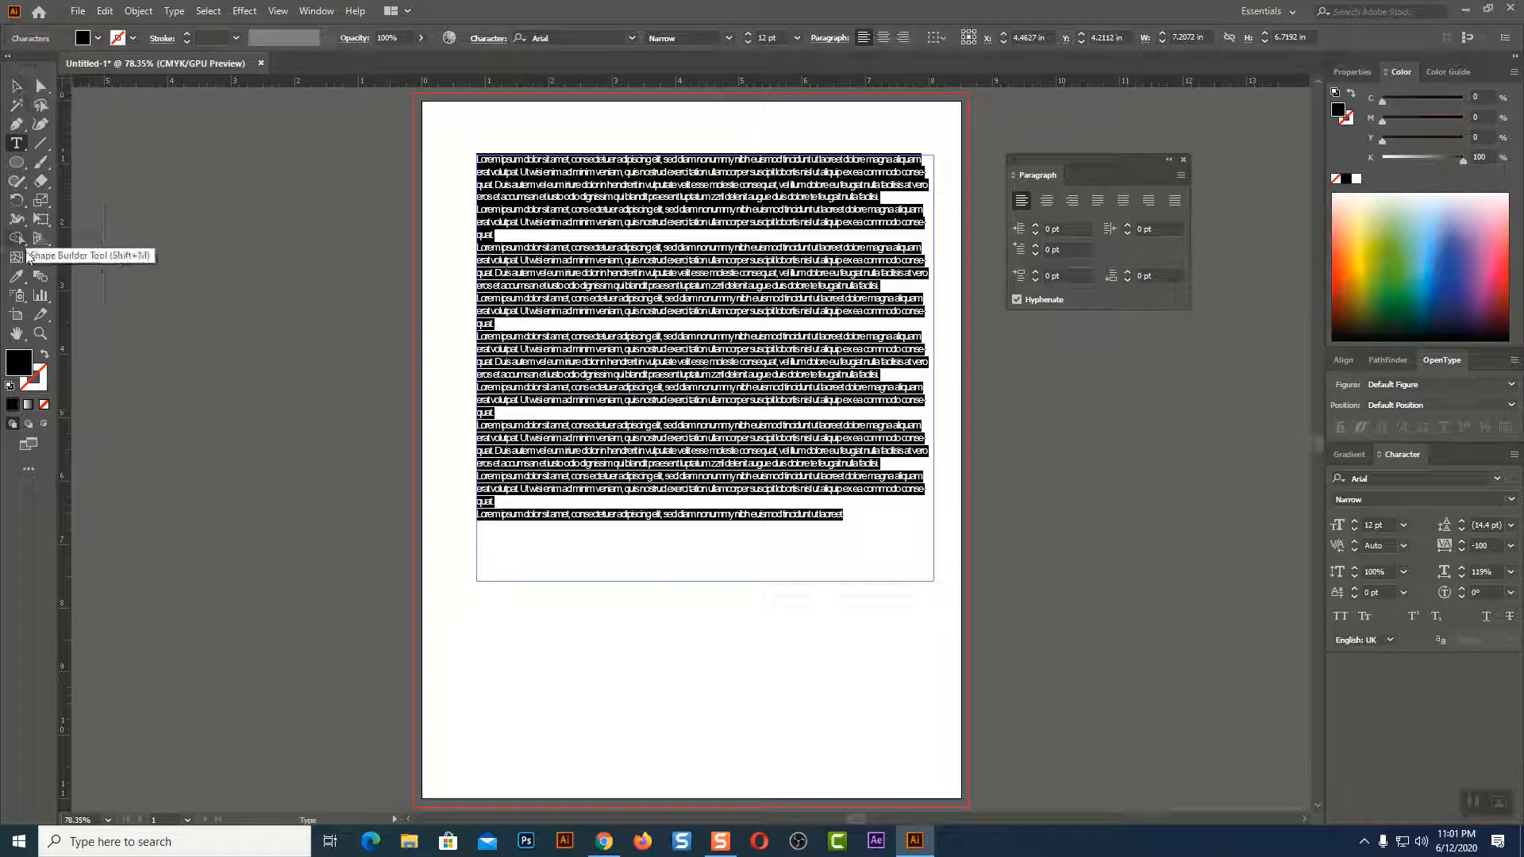
- Recolour the placeholder text with the Eyedropper by sampling the grey of the canvas beside the artboard
left_click(24, 281)
left_click(163, 265)
key("v")
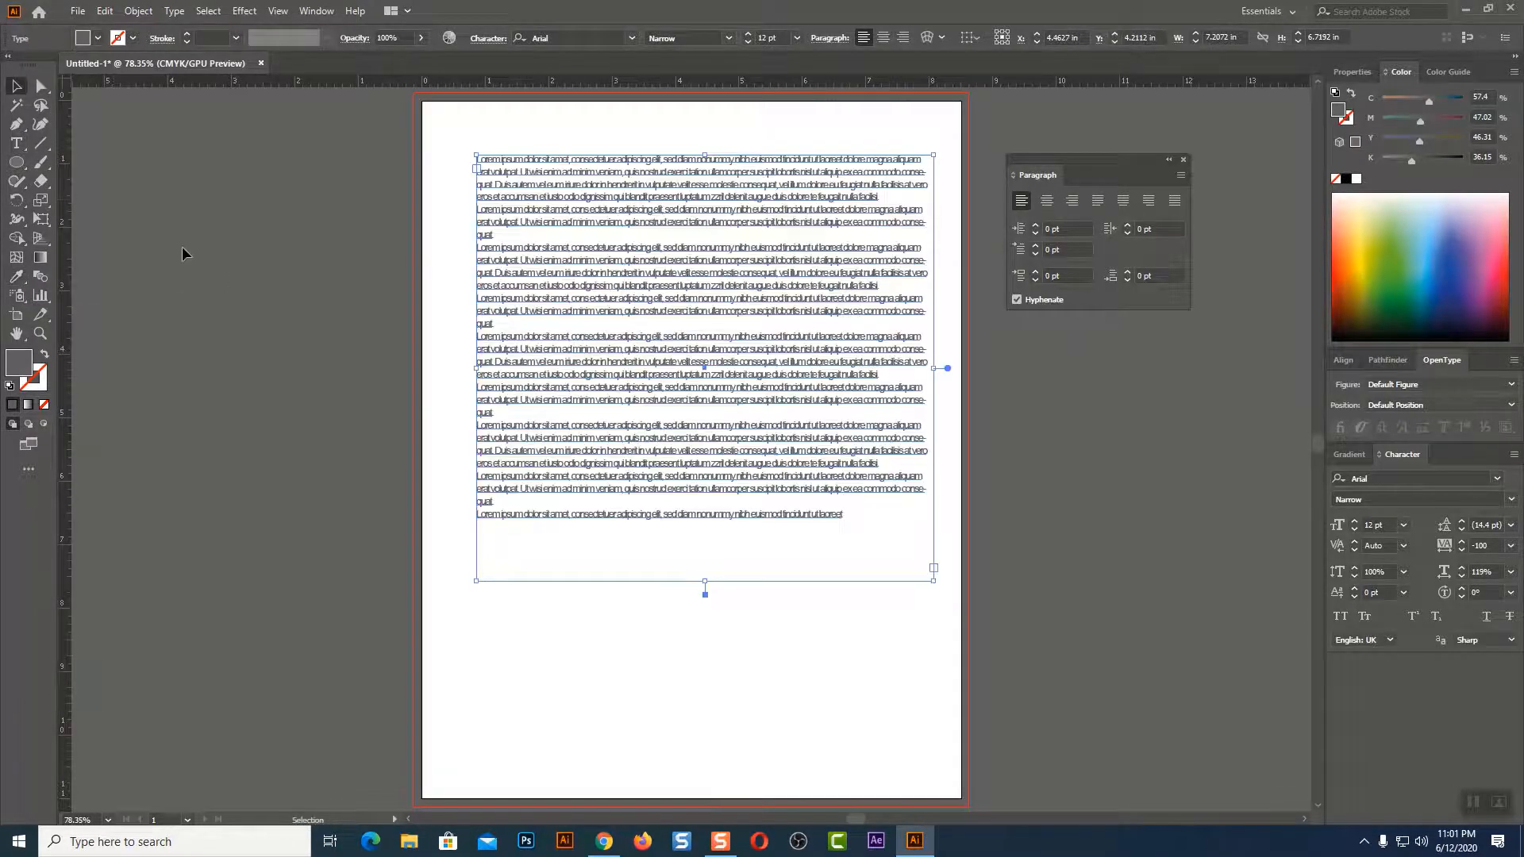
left_click(183, 248)
- Delete the text frame and replace it with a placeholder-filled area text frame about 8.1 by 7.1 in across the artboard's upper part
left_click(755, 238)
key("Delete")
left_click(16, 143)
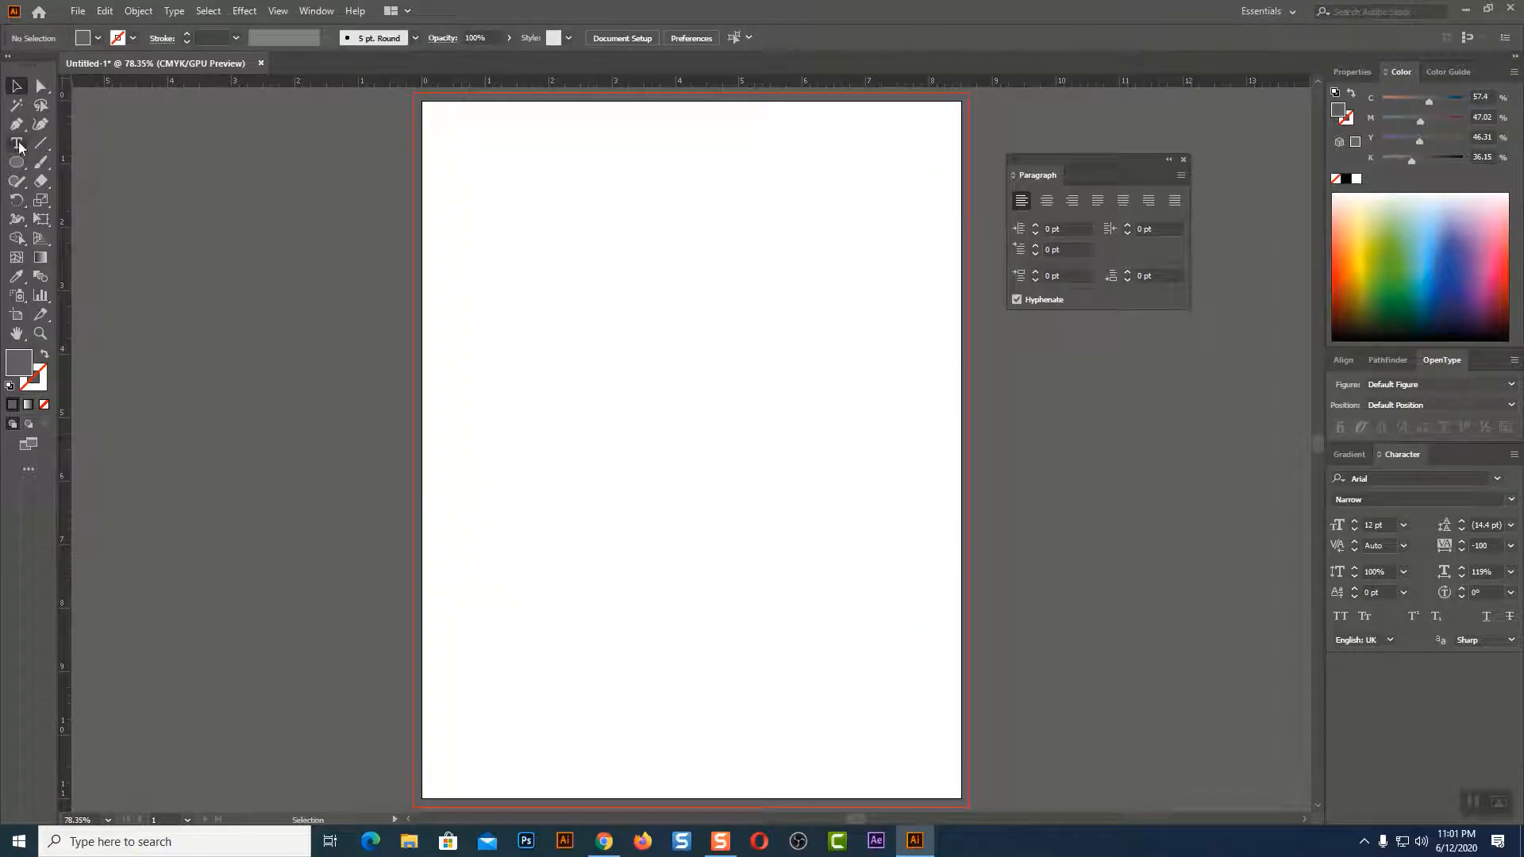
left_click_drag(438, 131, 954, 584)
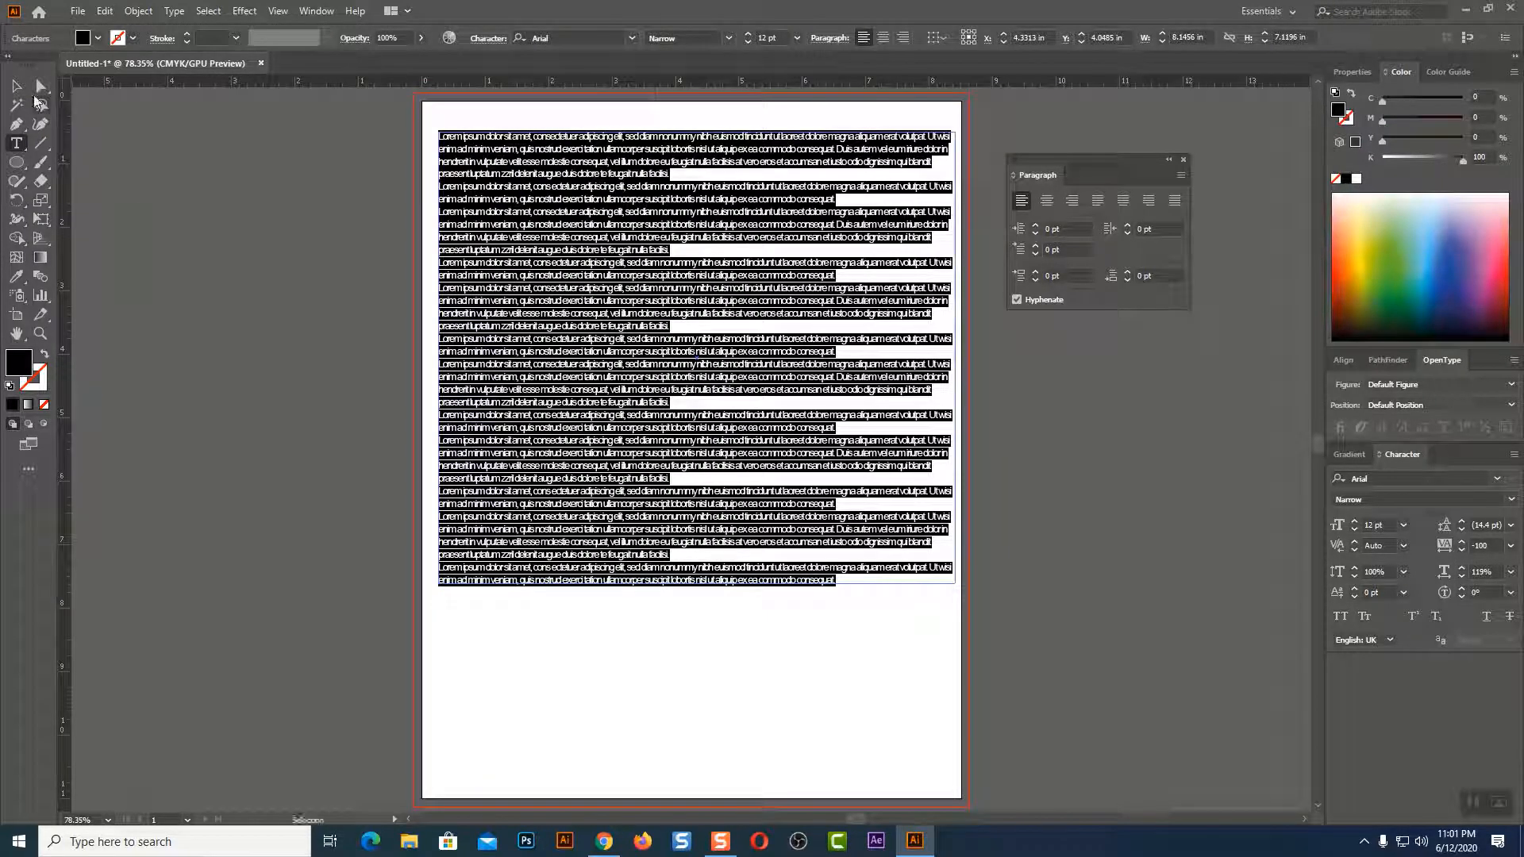
- Set the font of the new frame's placeholder text to Minion Variable Concept and deselect the frame
left_click(1497, 478)
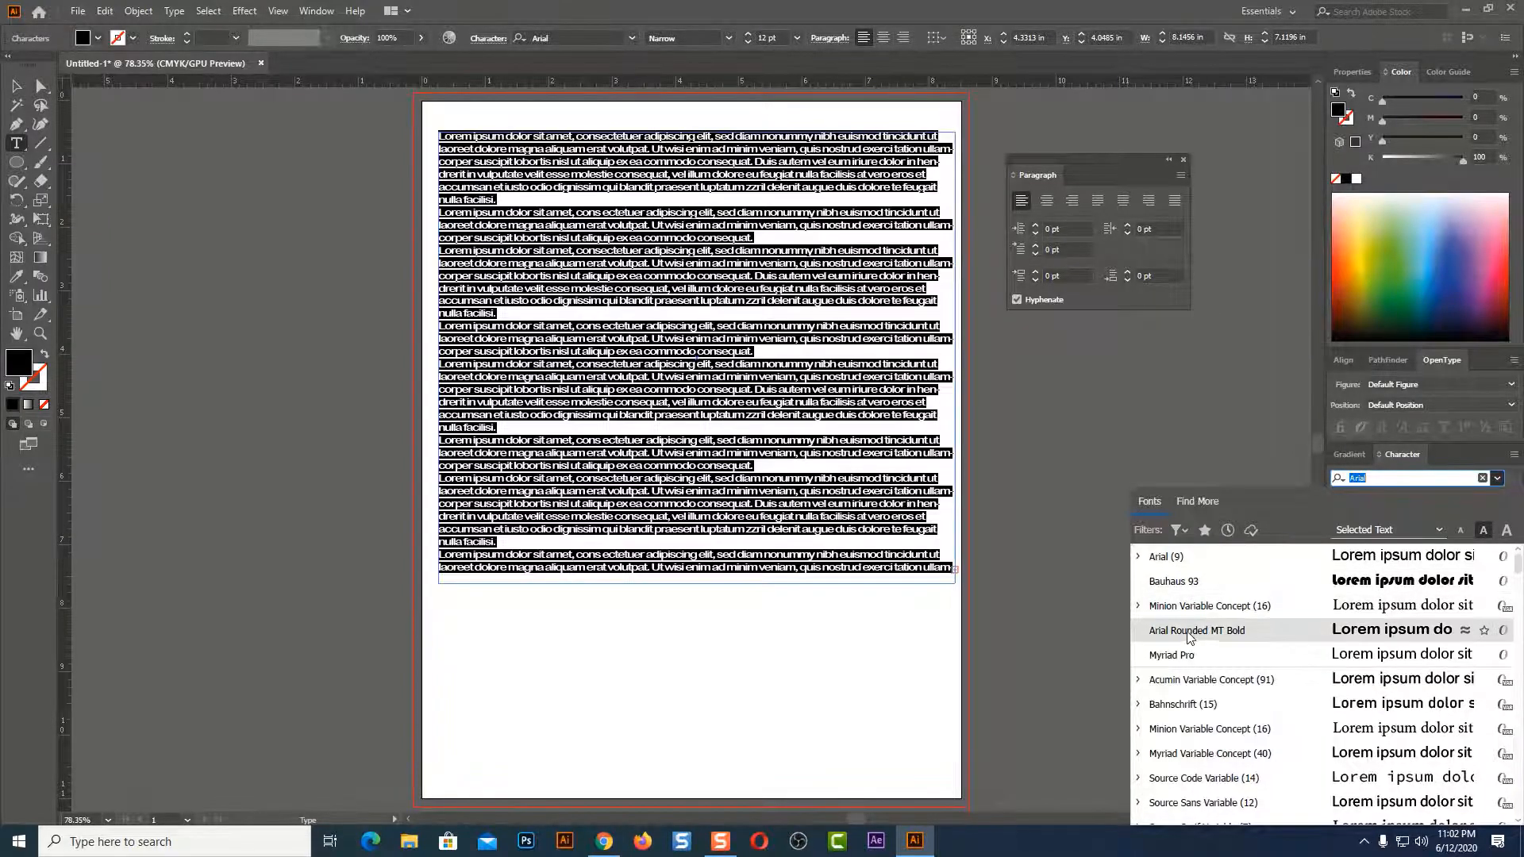
left_click(1188, 605)
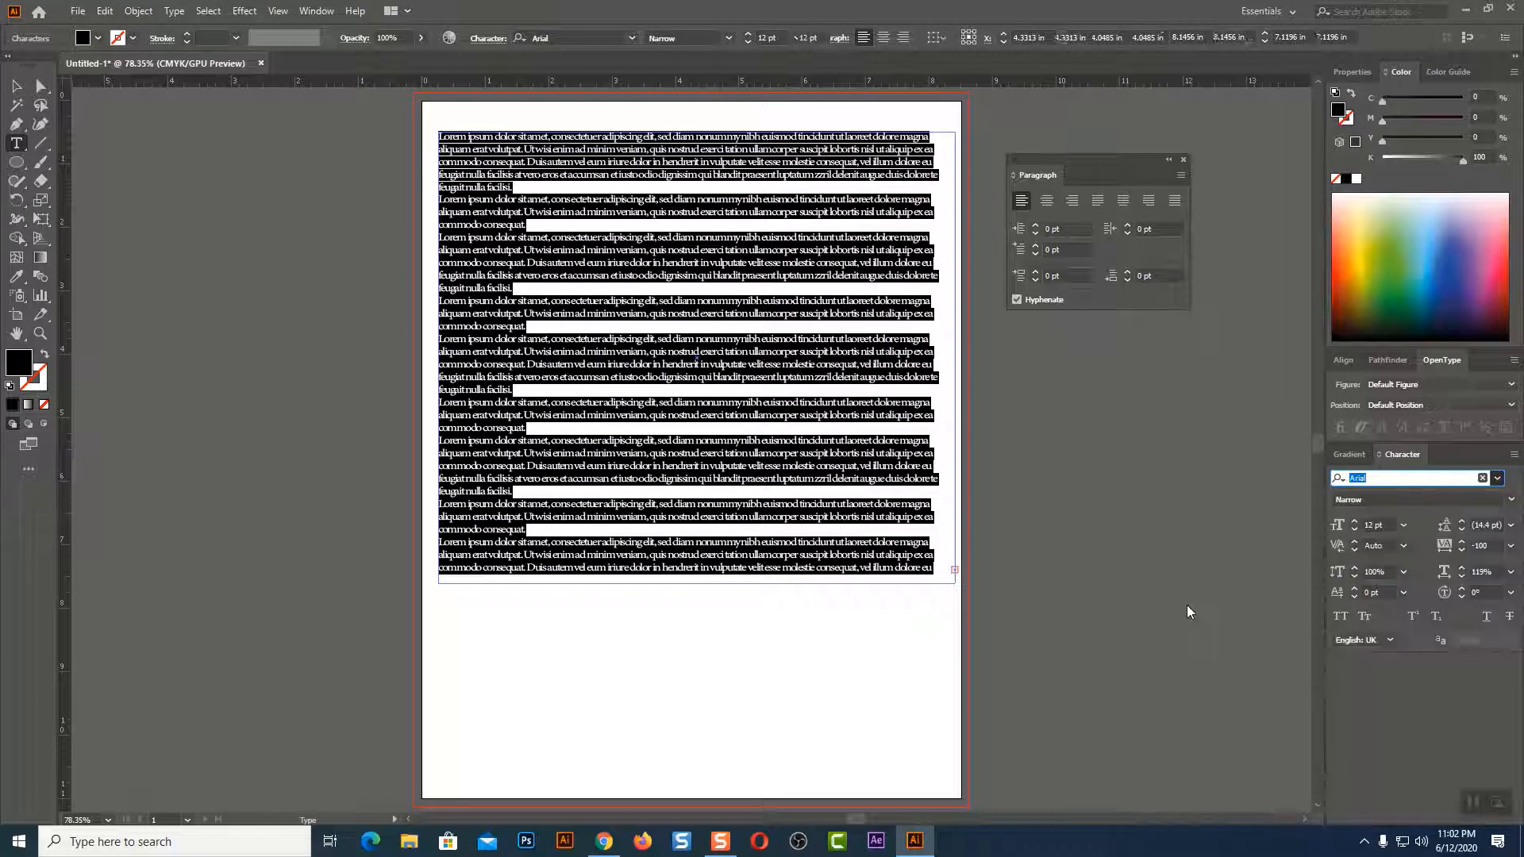
left_click(16, 85)
left_click(82, 174)
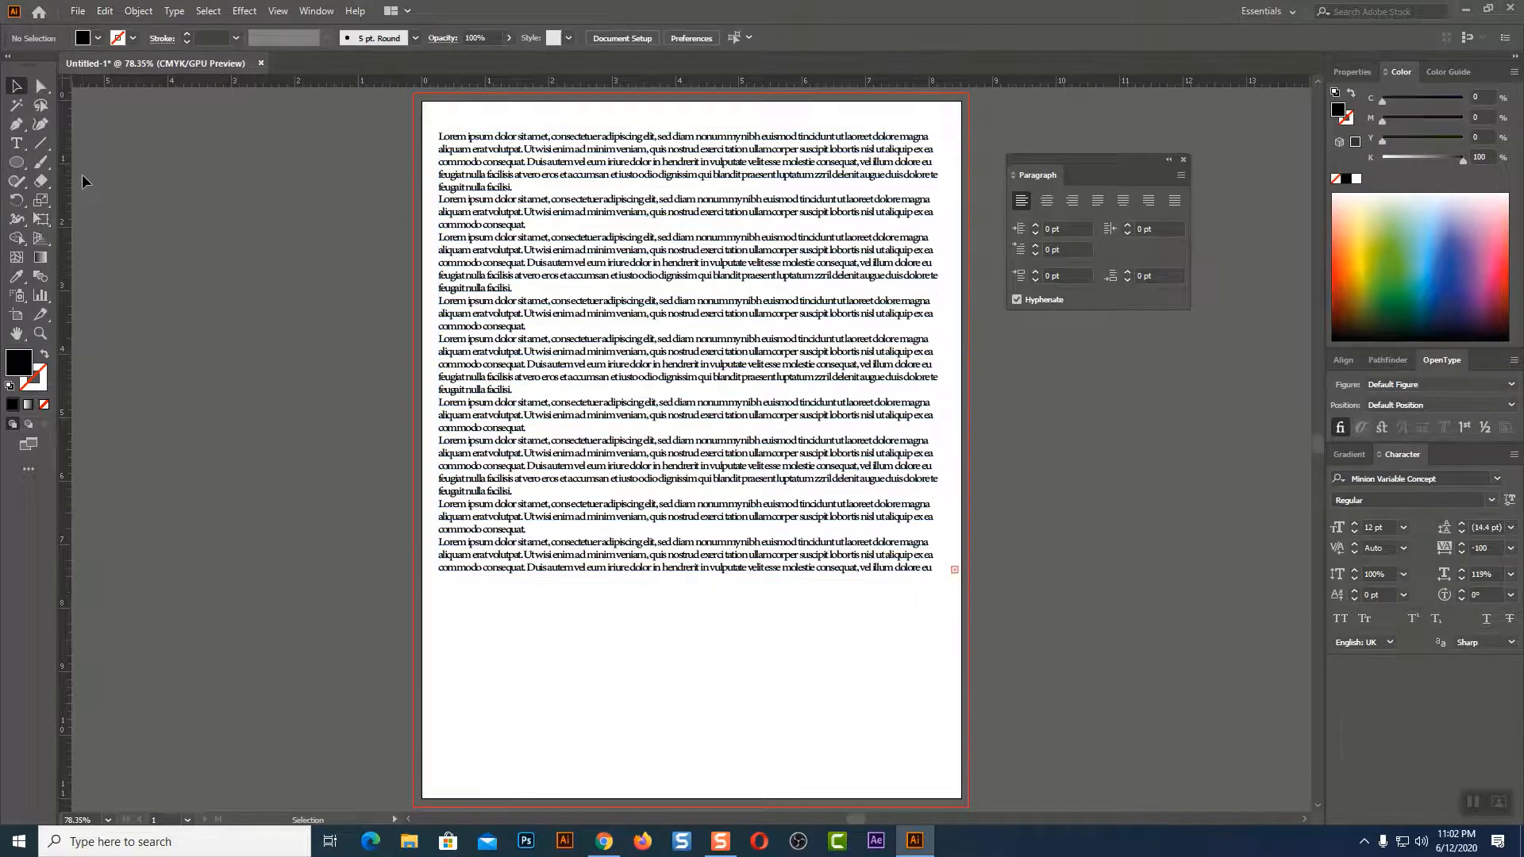
- Give the new frame's text a grey fill by sampling the canvas colour with the Eyedropper, and deselect it
key("ctrl+plus")
key("ctrl+plus")
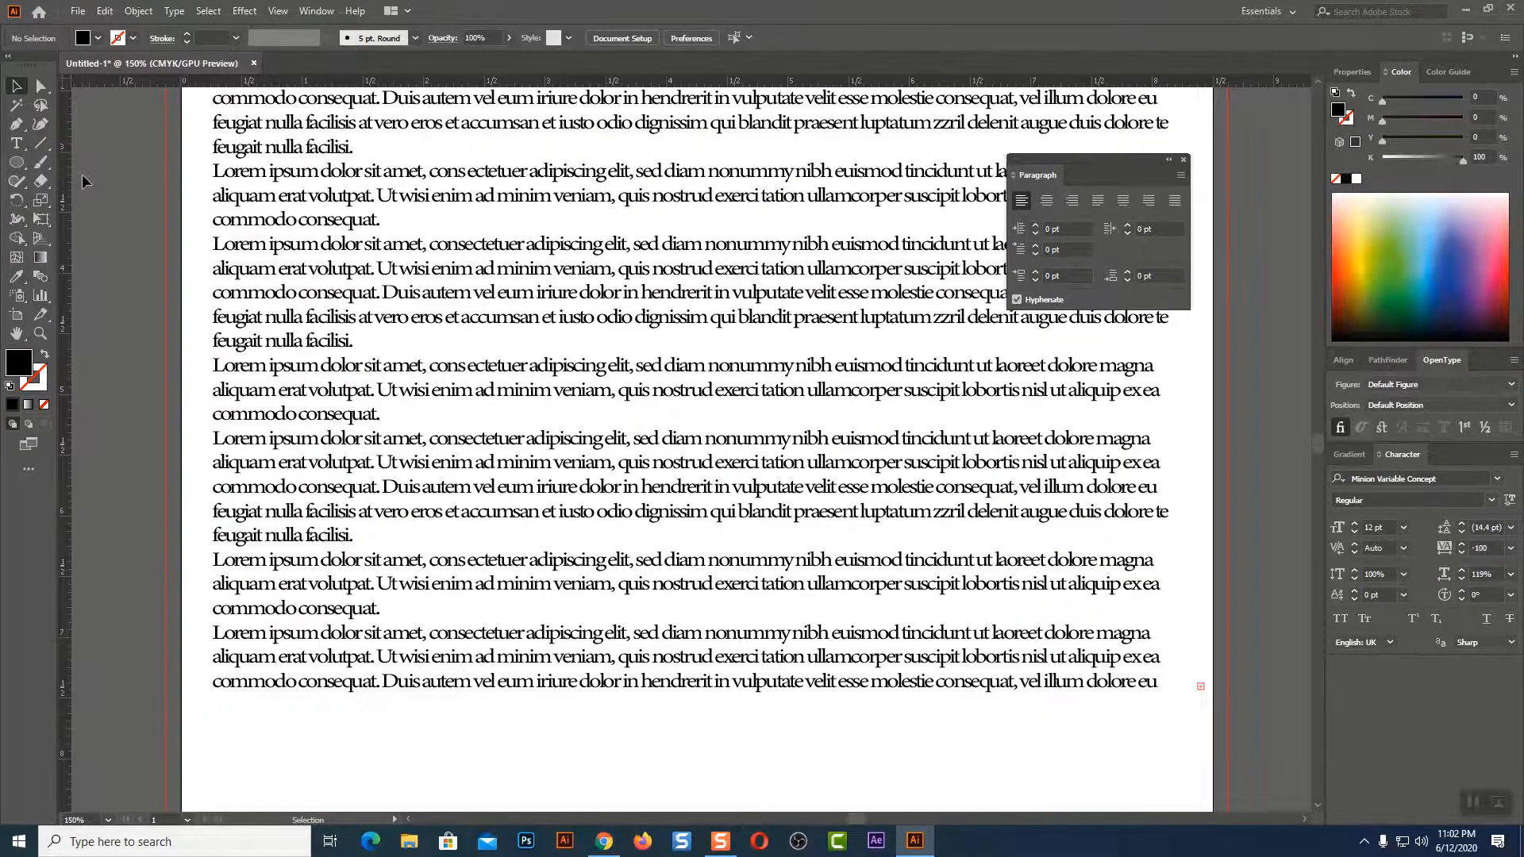
scroll(463, 305, "up", 3)
scroll(462, 305, "up", 3)
left_click(463, 305)
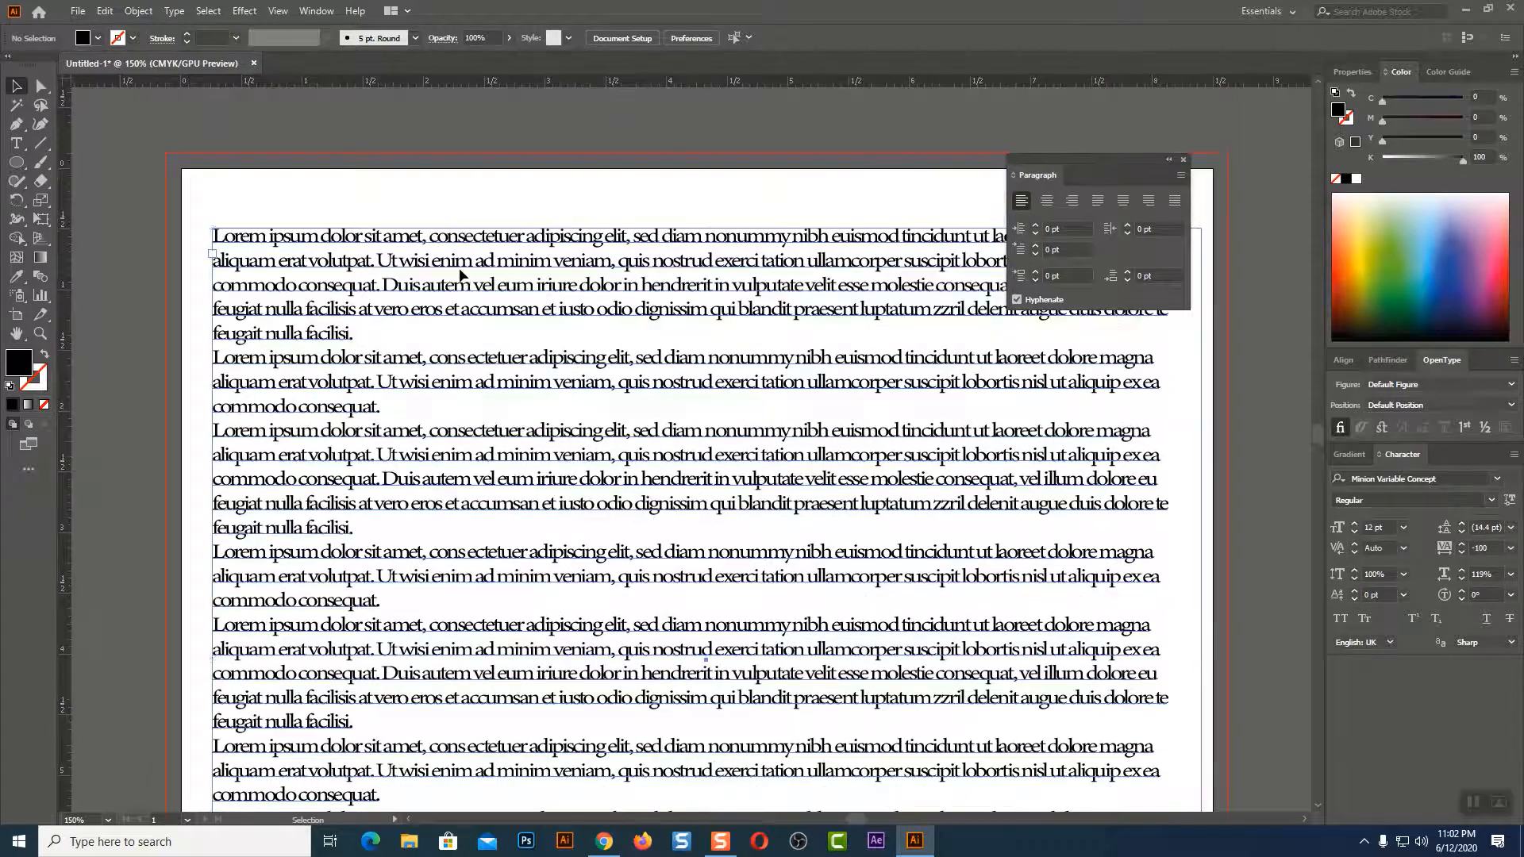
left_click(16, 277)
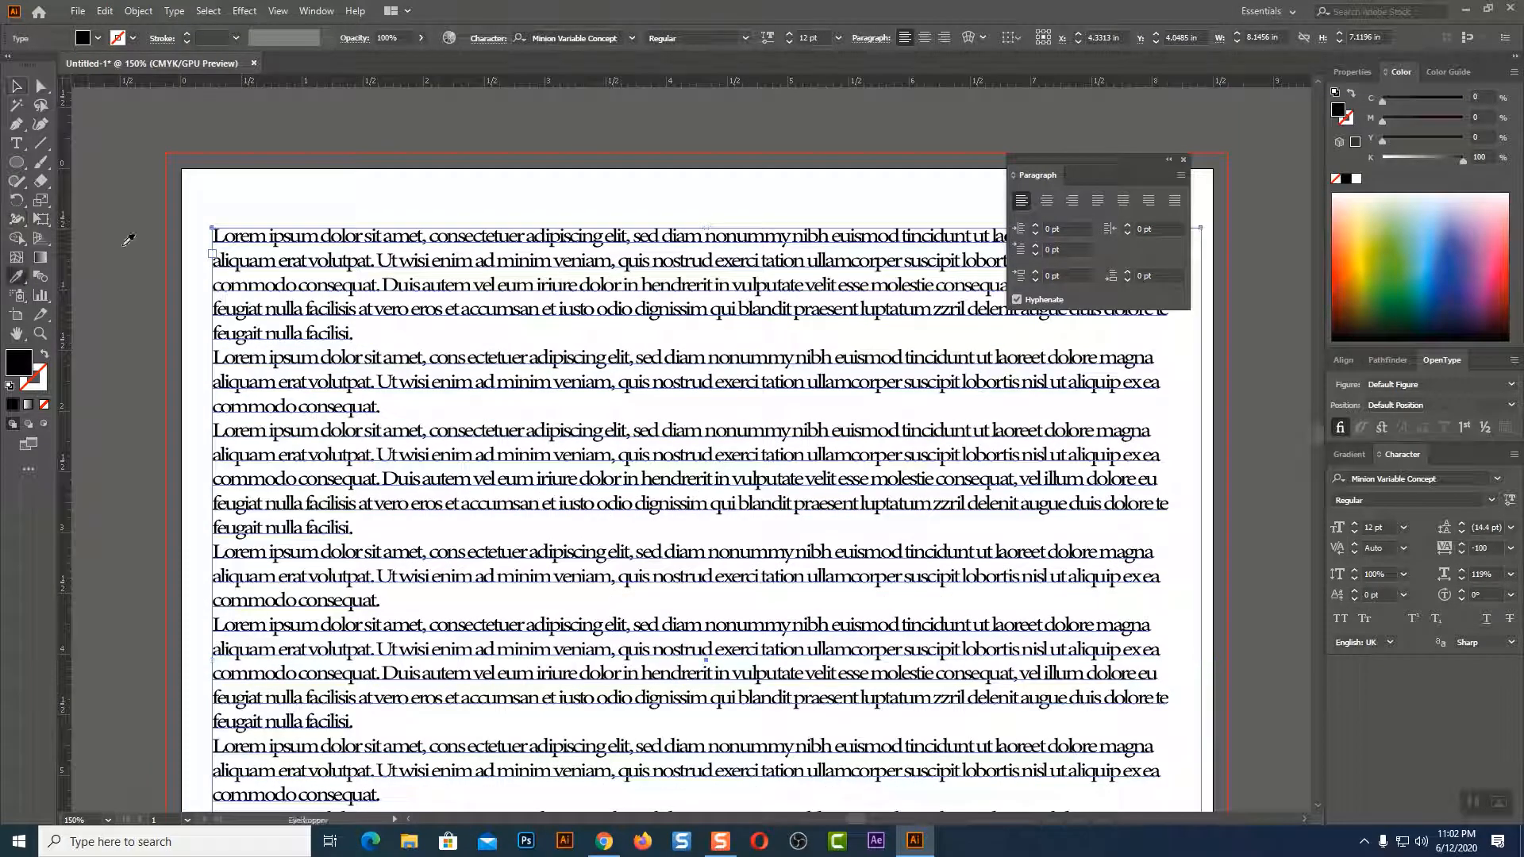
left_click(125, 243)
left_click(14, 84)
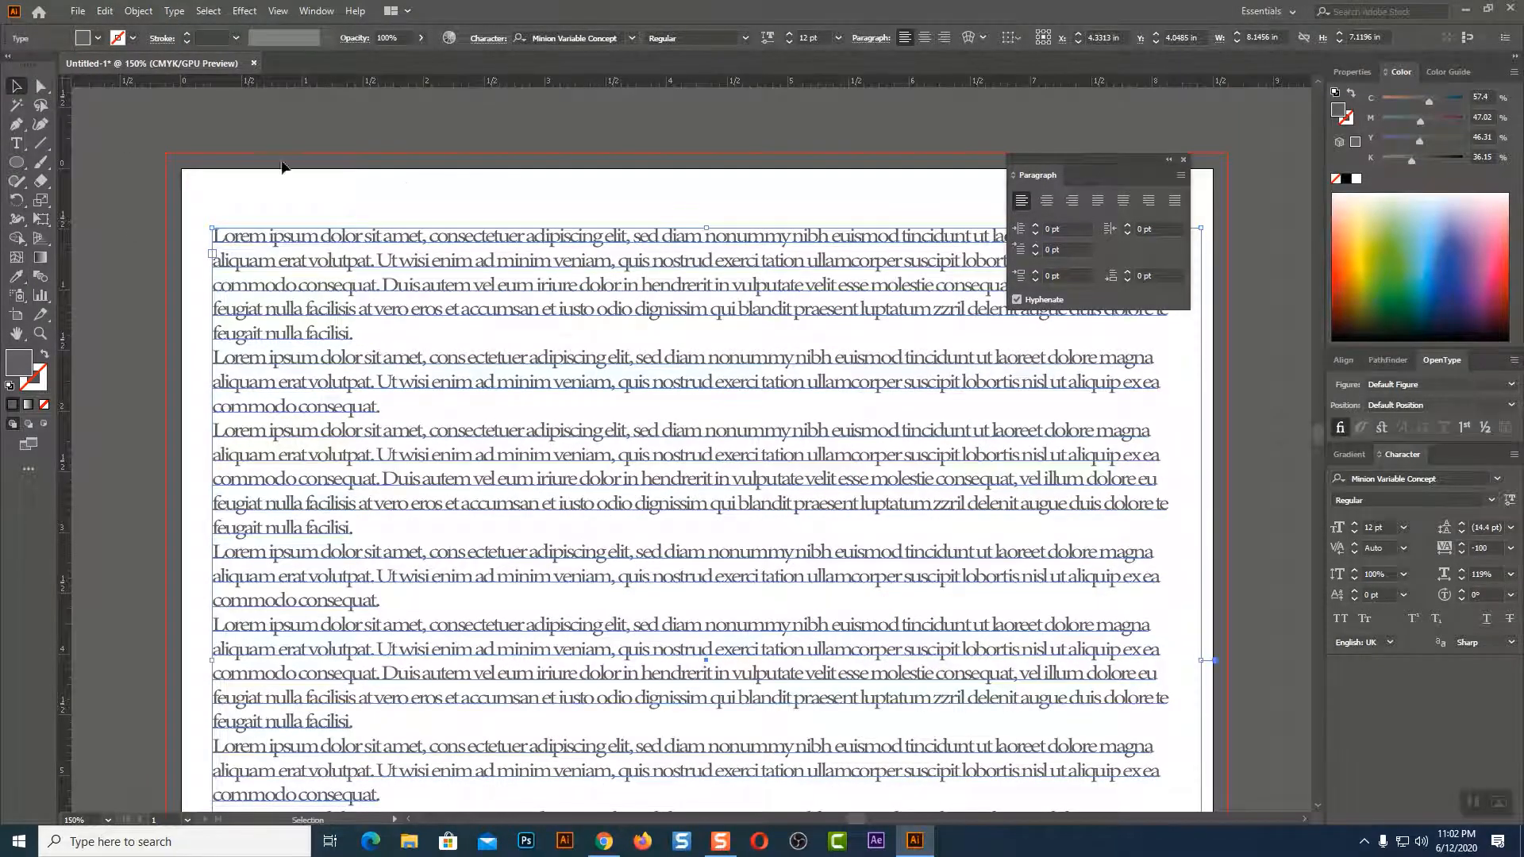
left_click(409, 173)
- Try right and centre alignment on the whole text frame, and set its paragraphs back to left alignment
key("ctrl+minus")
key("ctrl+minus")
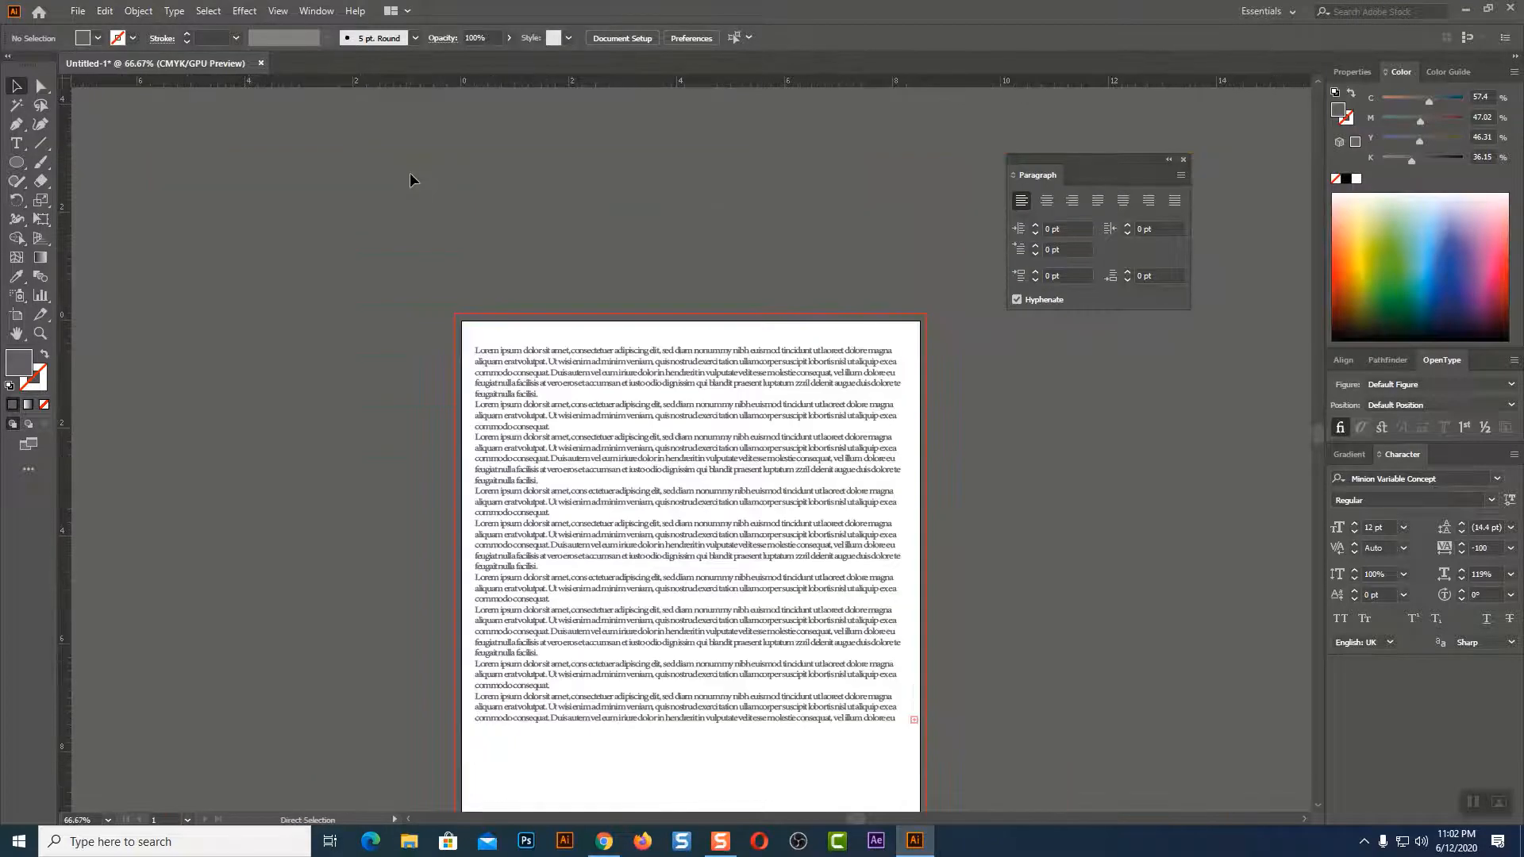
key("ctrl+plus")
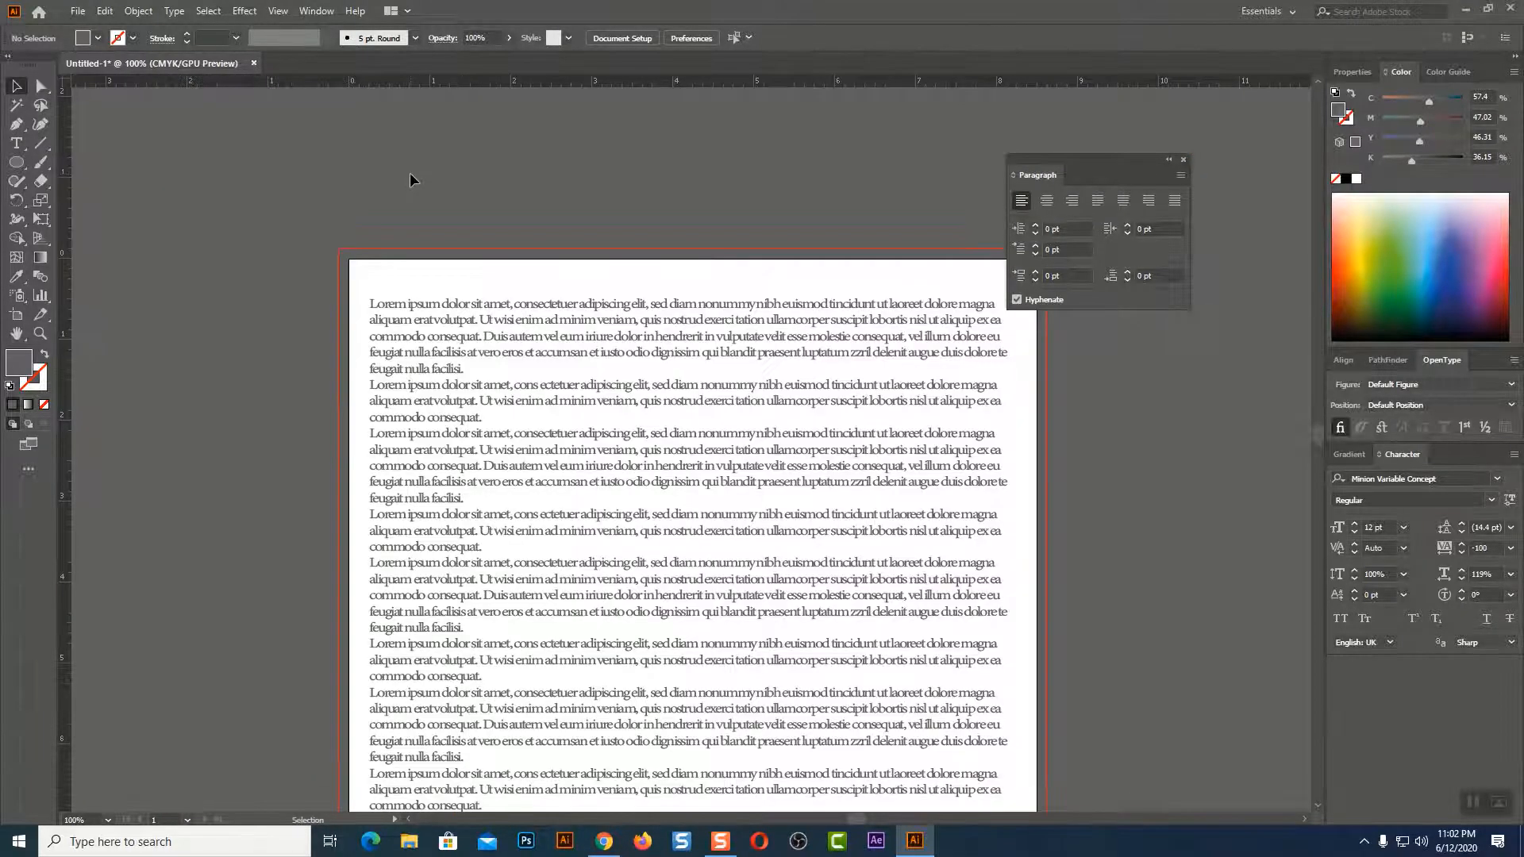
left_click_drag(724, 306, 668, 142)
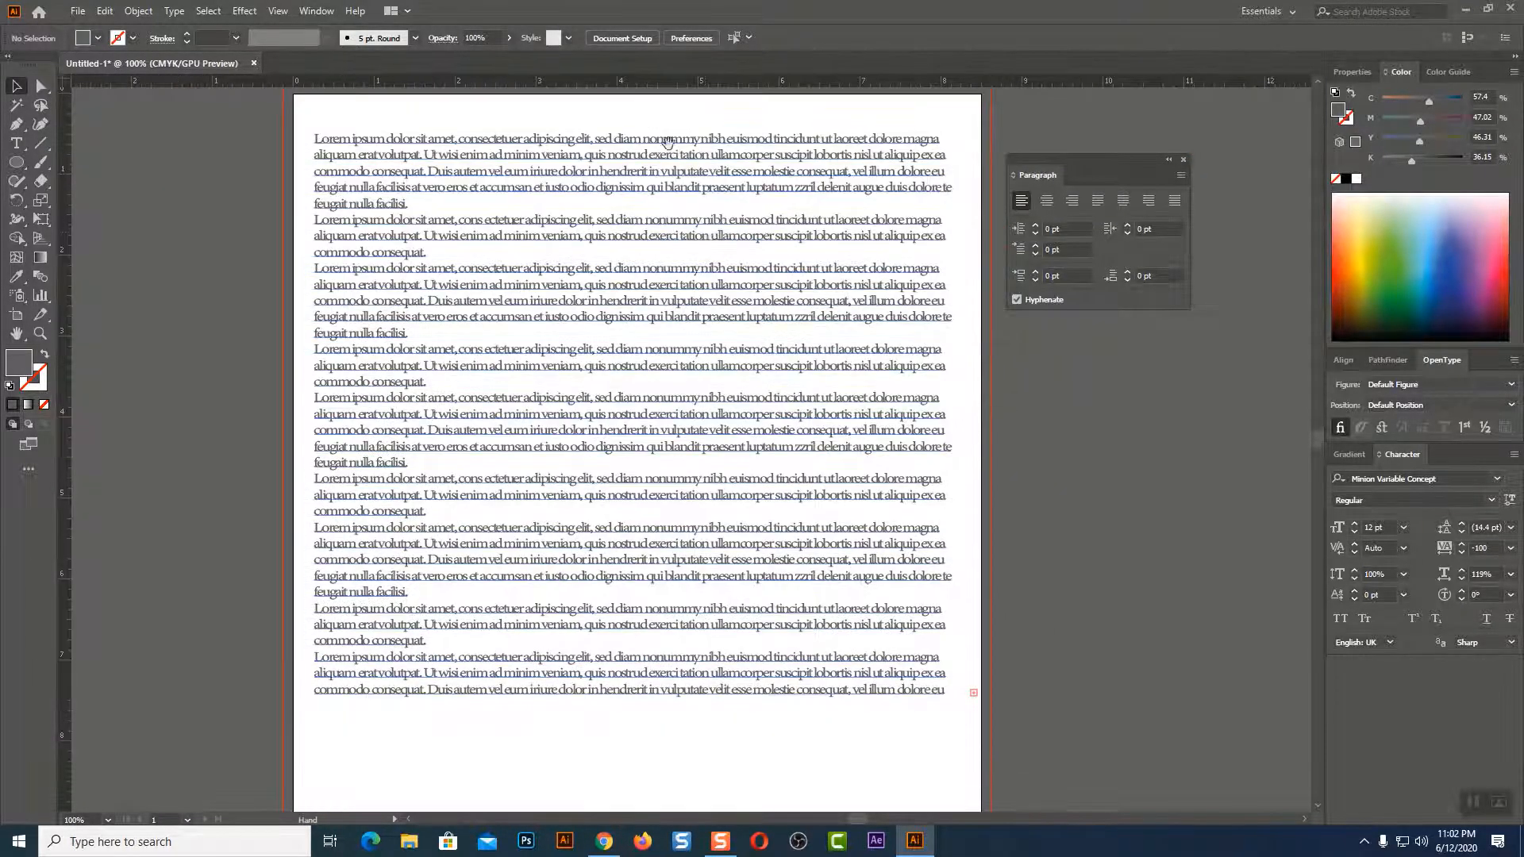
left_click(734, 194)
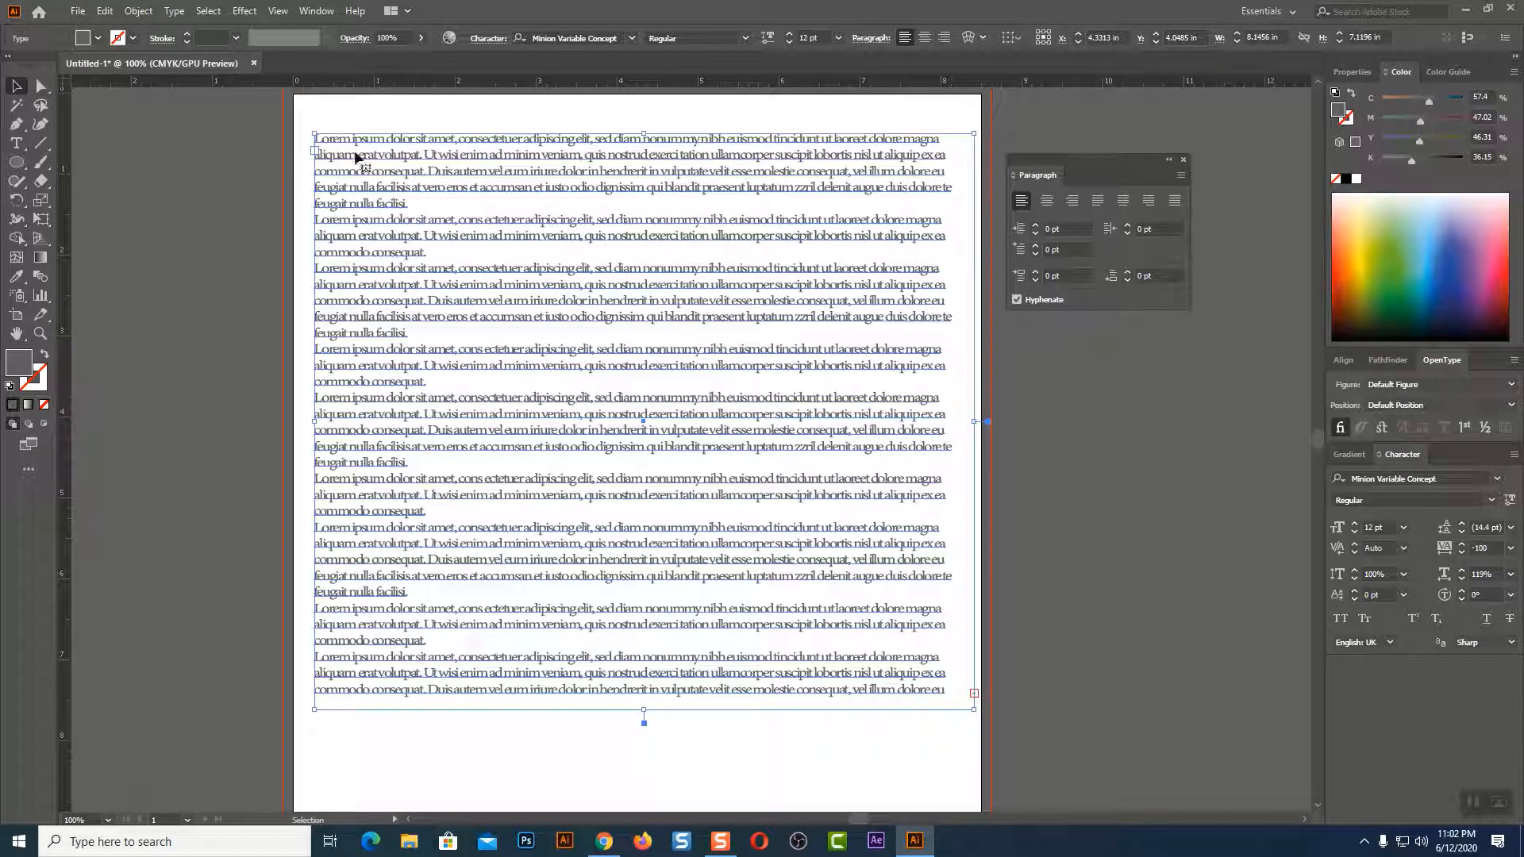
left_click(287, 225)
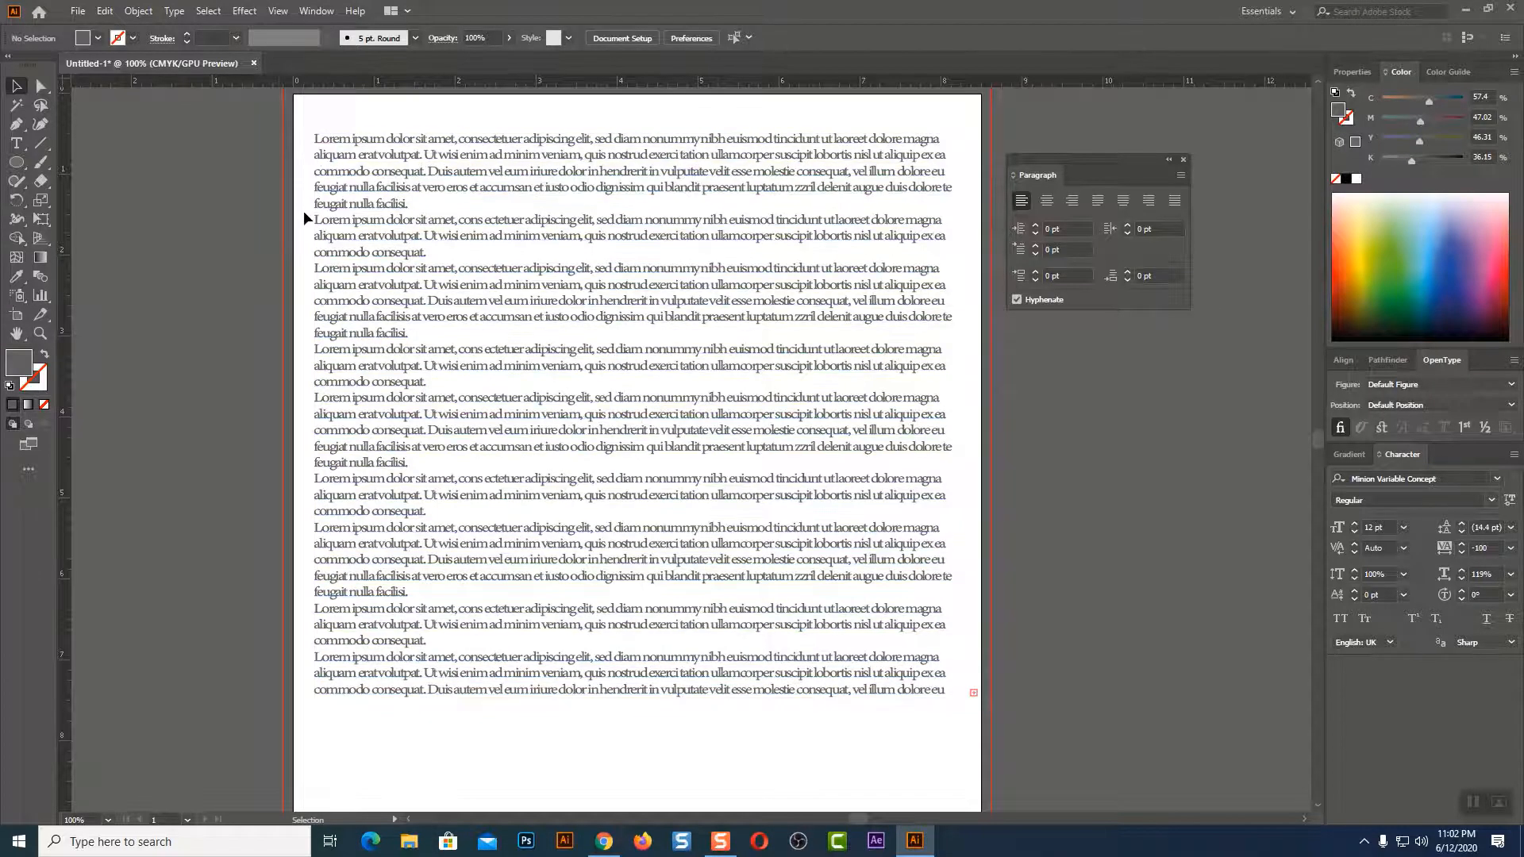
left_click(327, 567)
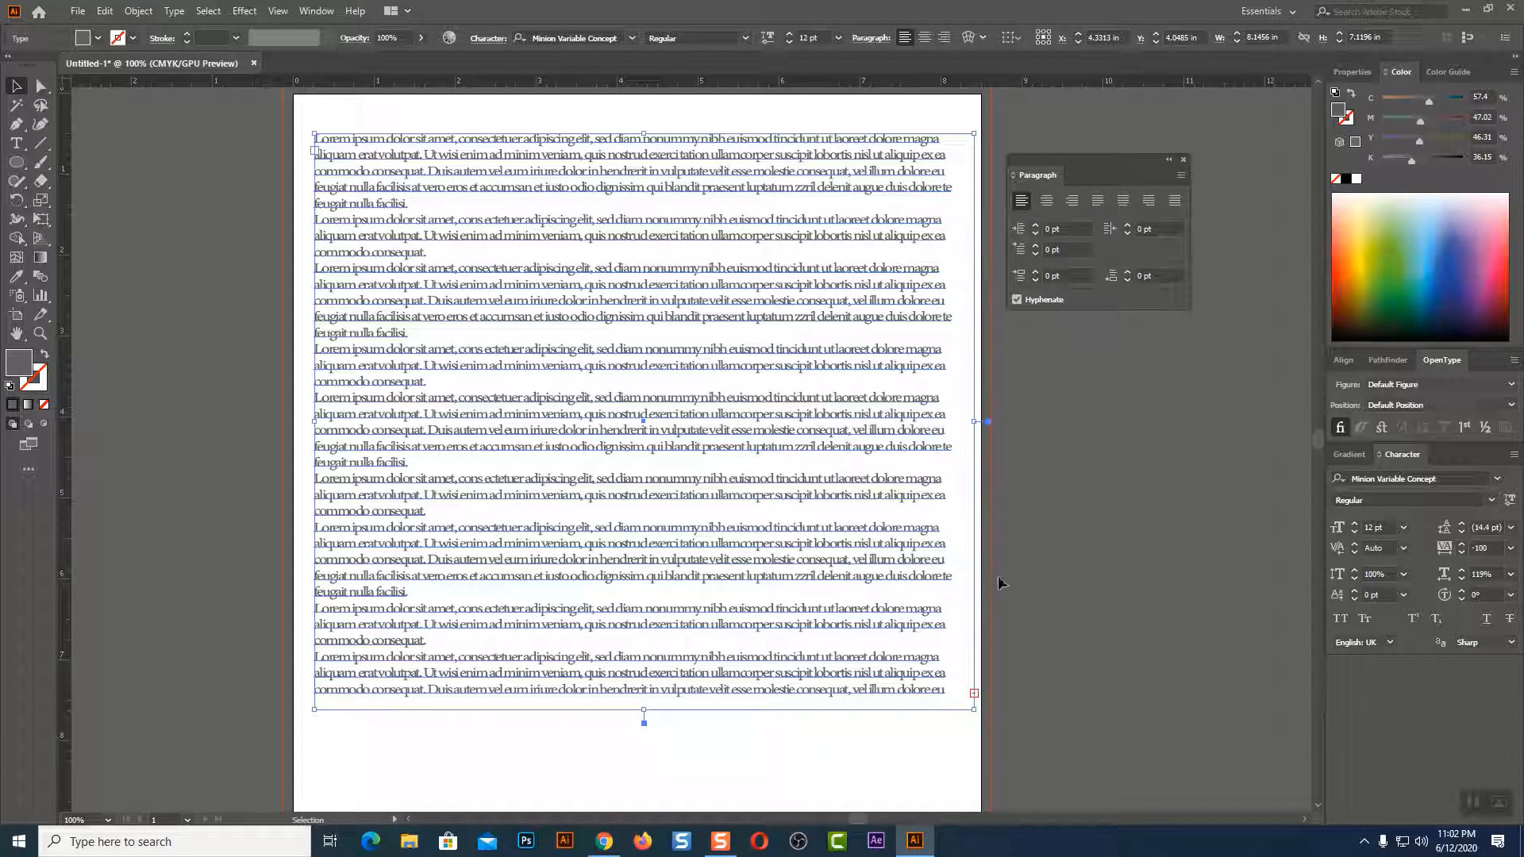
left_click(1071, 201)
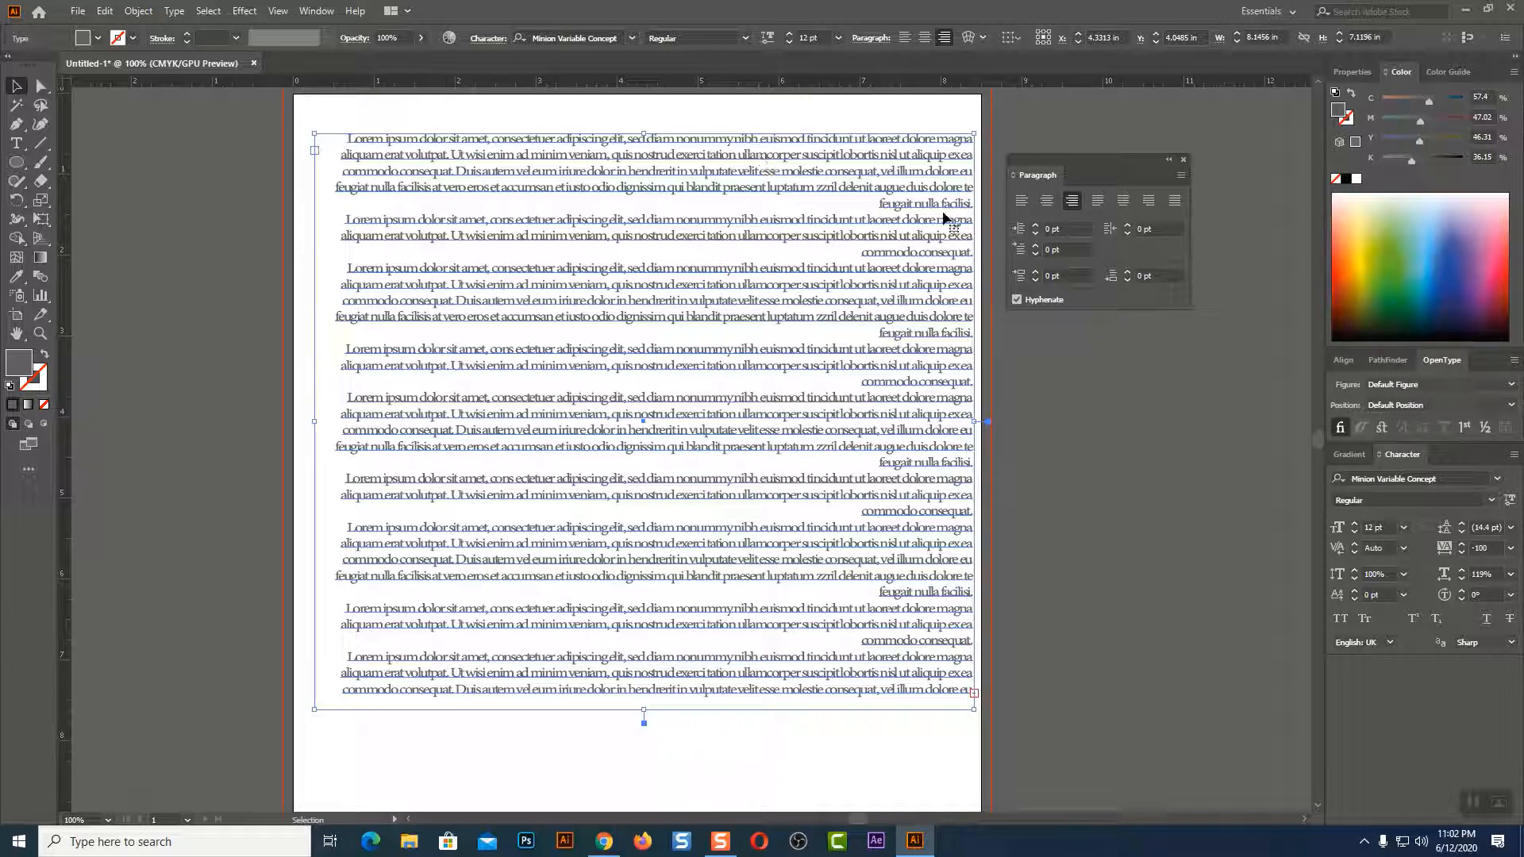
left_click(1046, 201)
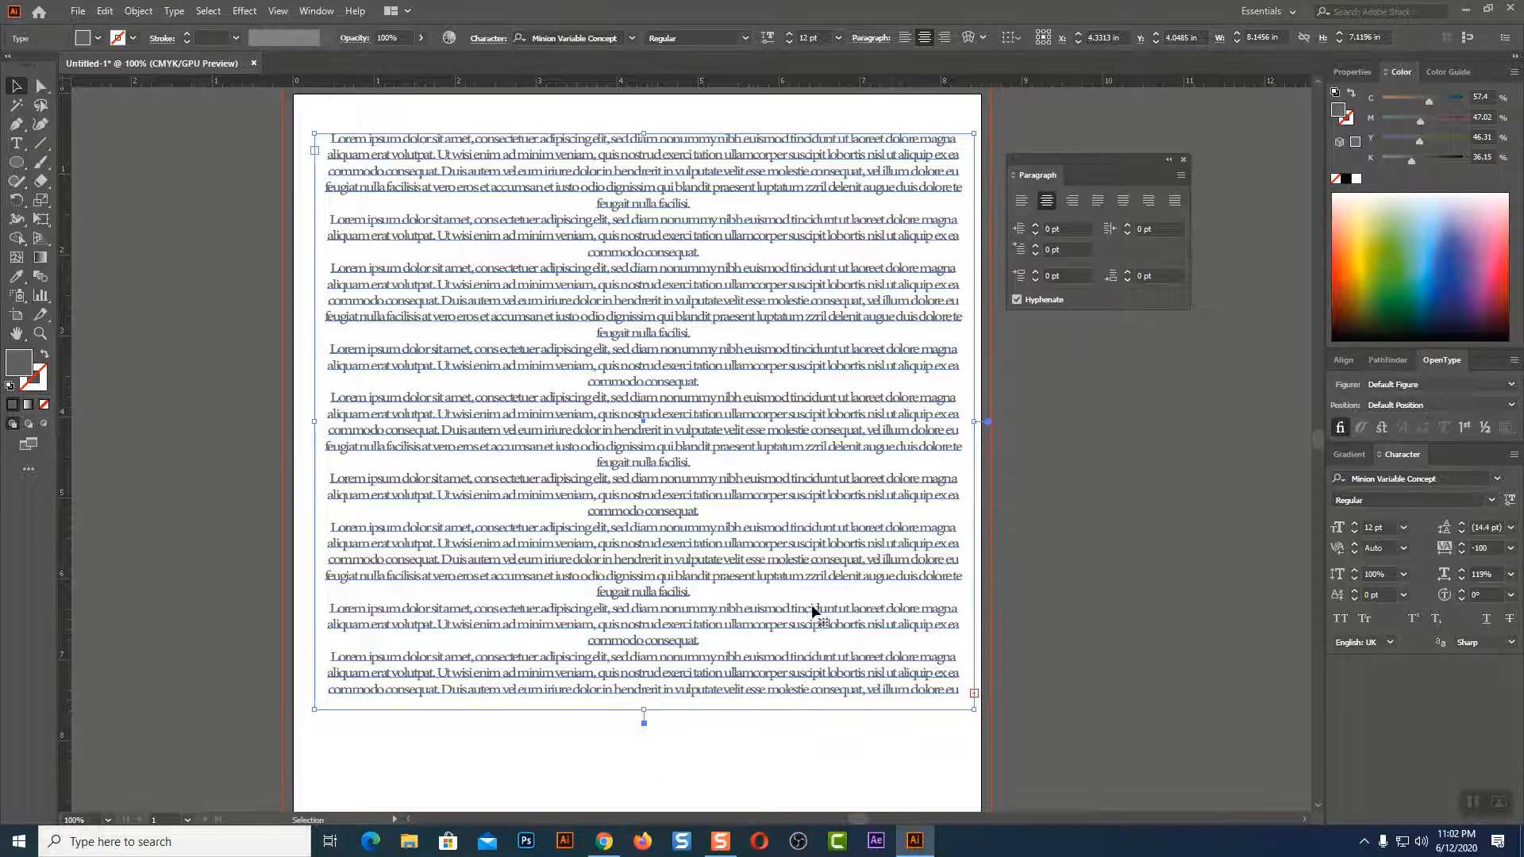
left_click(1022, 203)
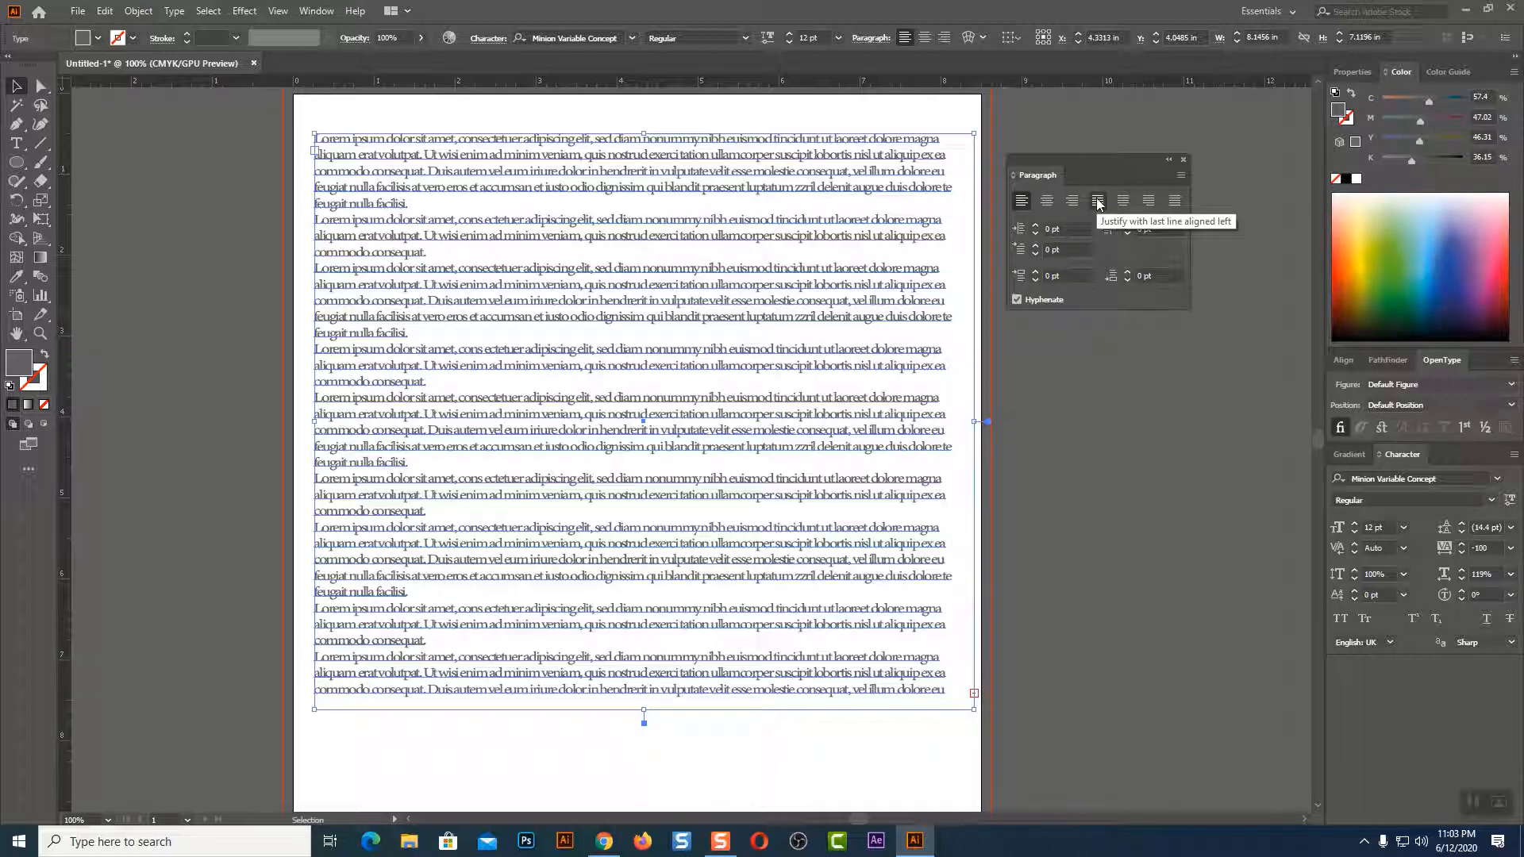
- Enlarge the screen to 200% with Windows Magnifier to examine the paragraph settings and line ends, and close Magnifier
key("super+plus")
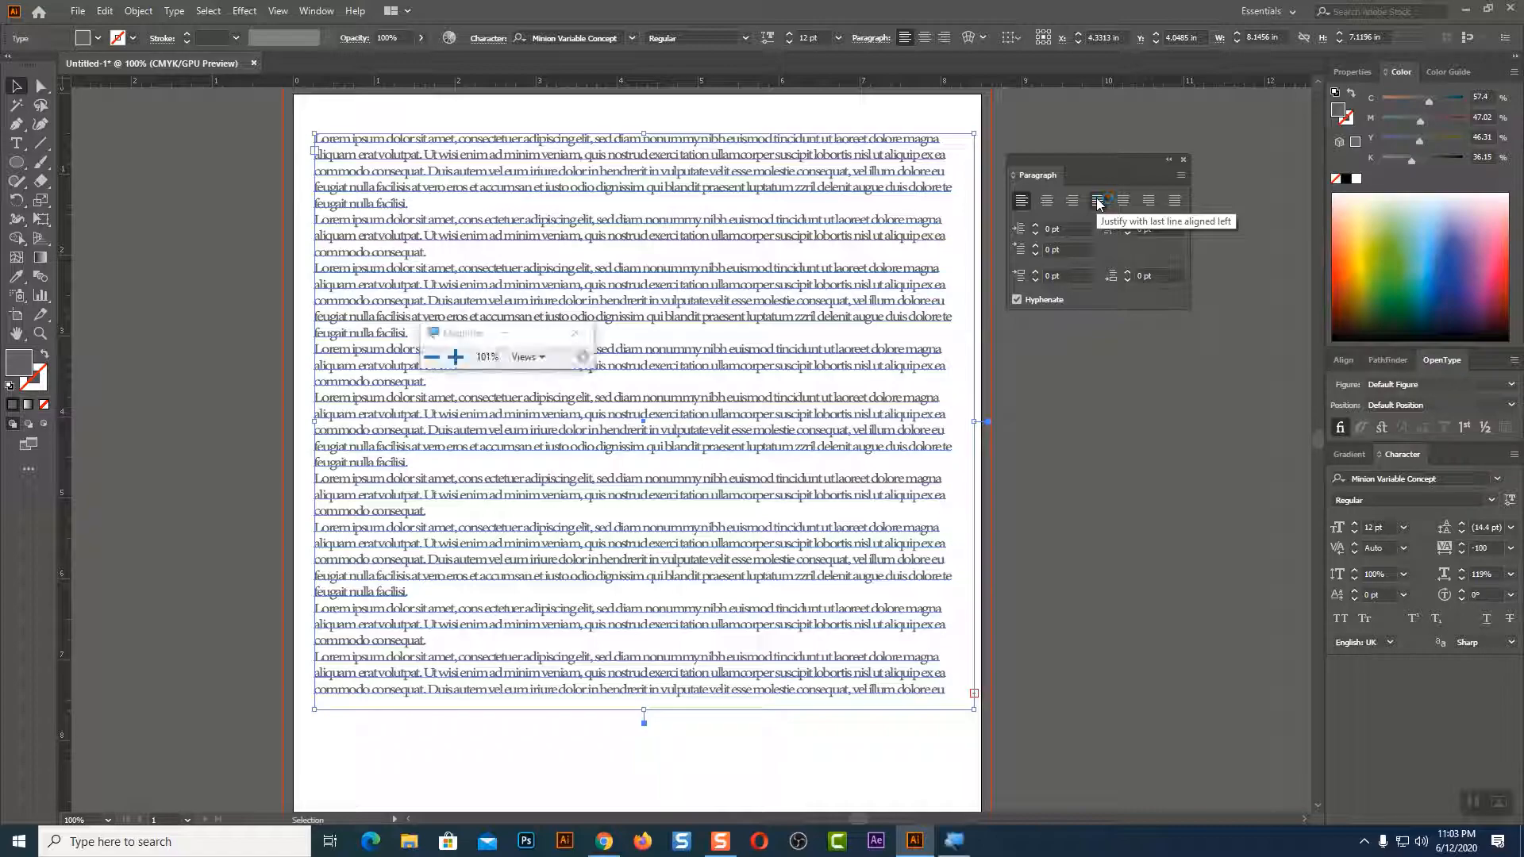
left_click(456, 357)
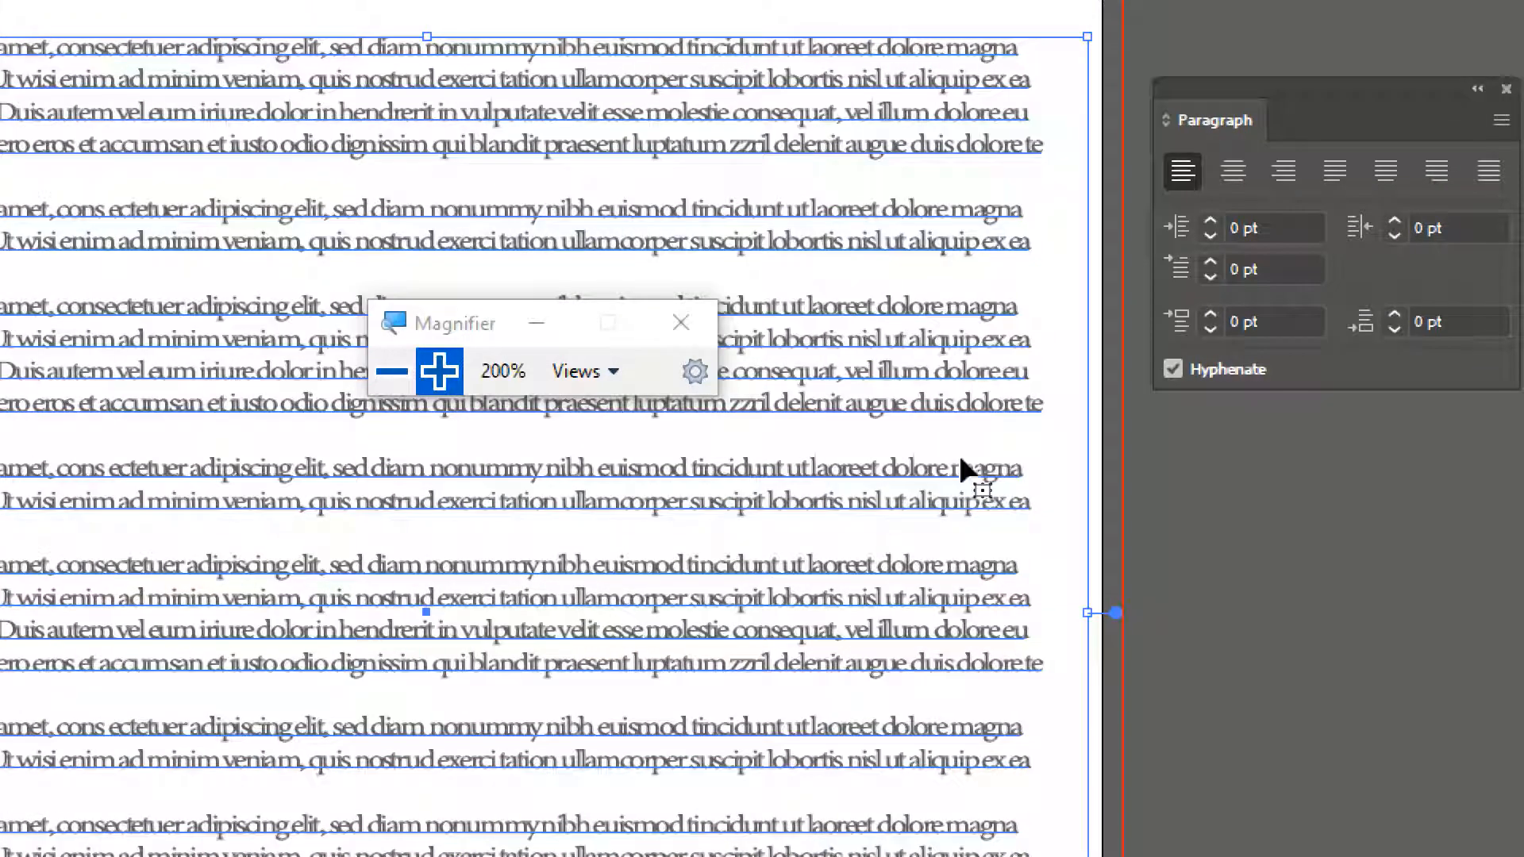
left_click(392, 371)
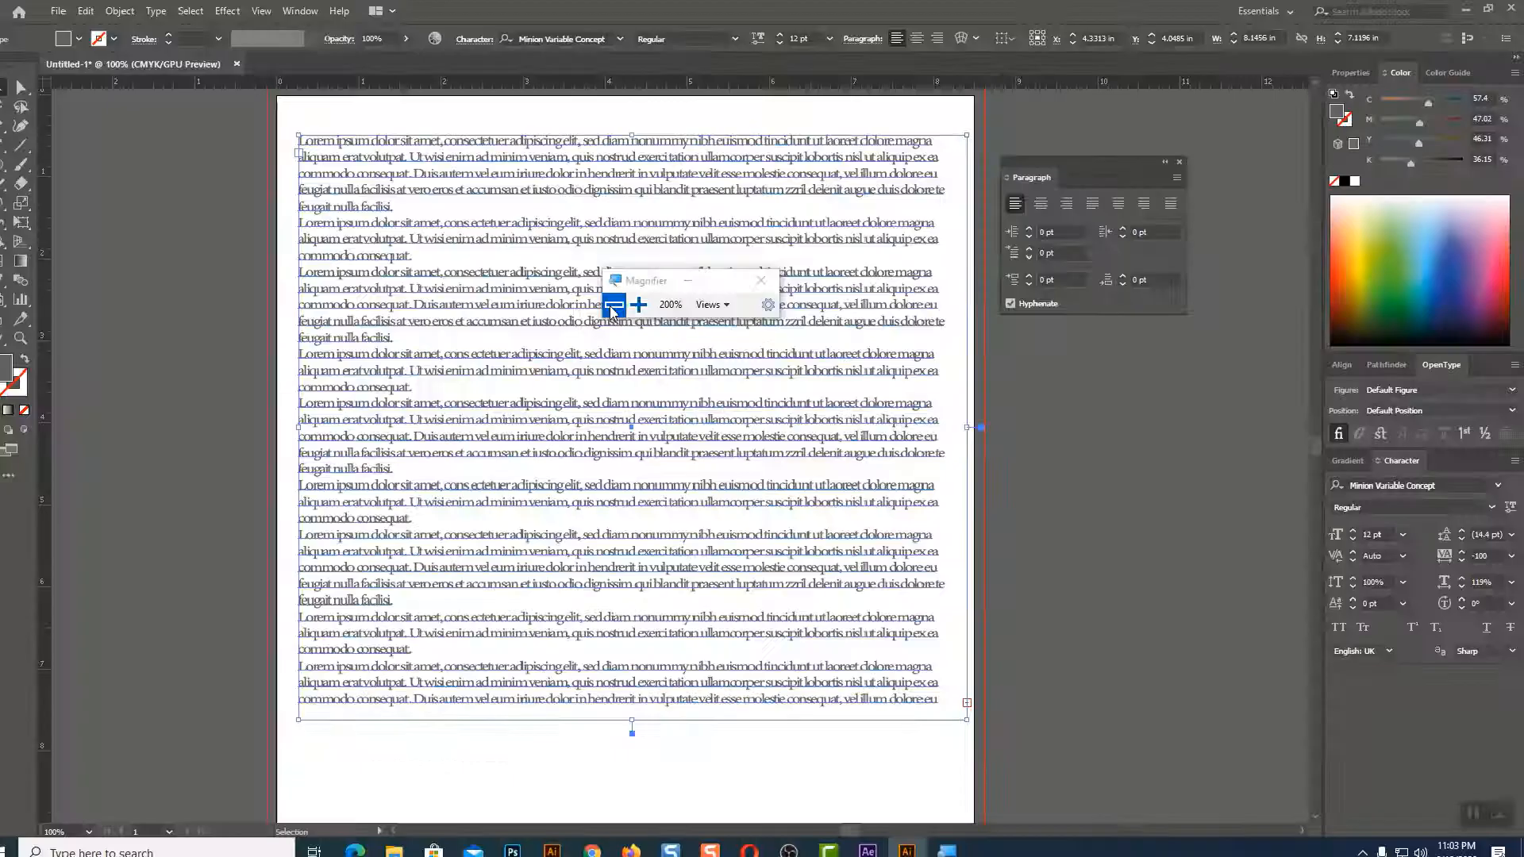
left_click(769, 278)
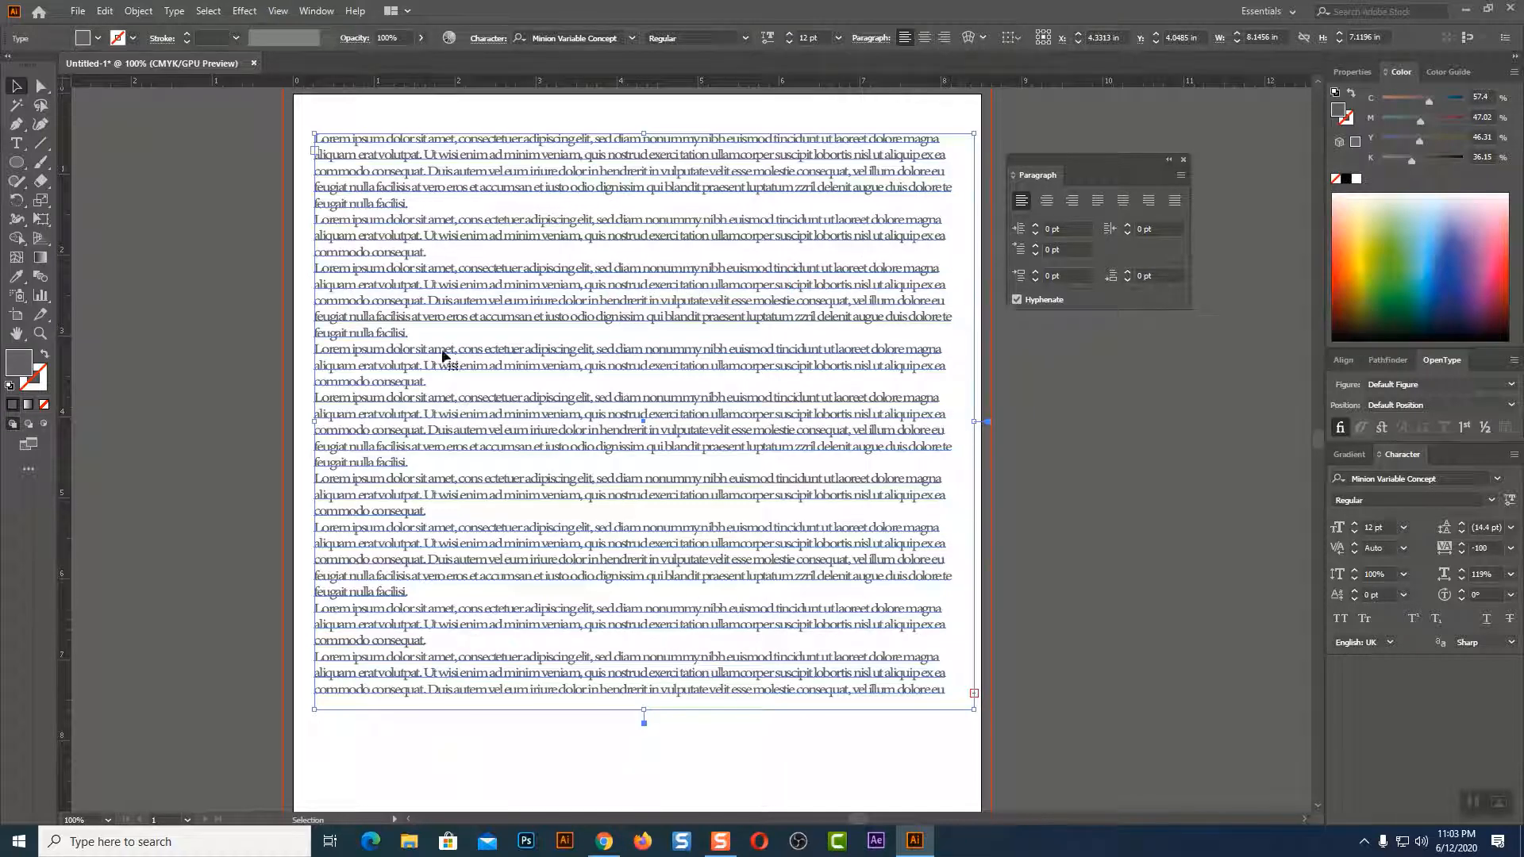
- Justify the frame's paragraphs with the last line aligned left
left_click(1098, 202)
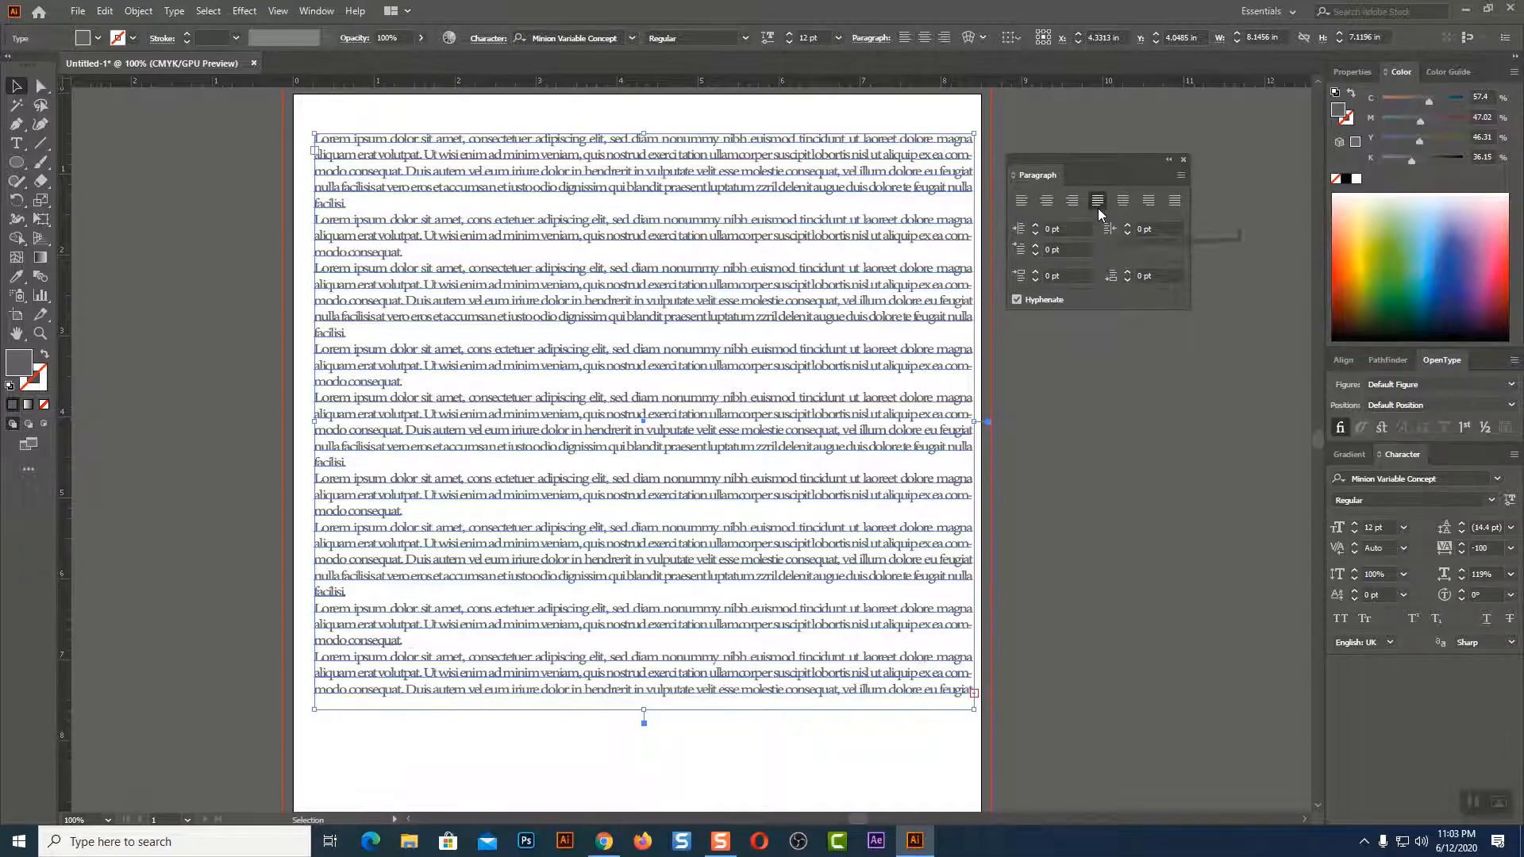
left_click(1022, 408)
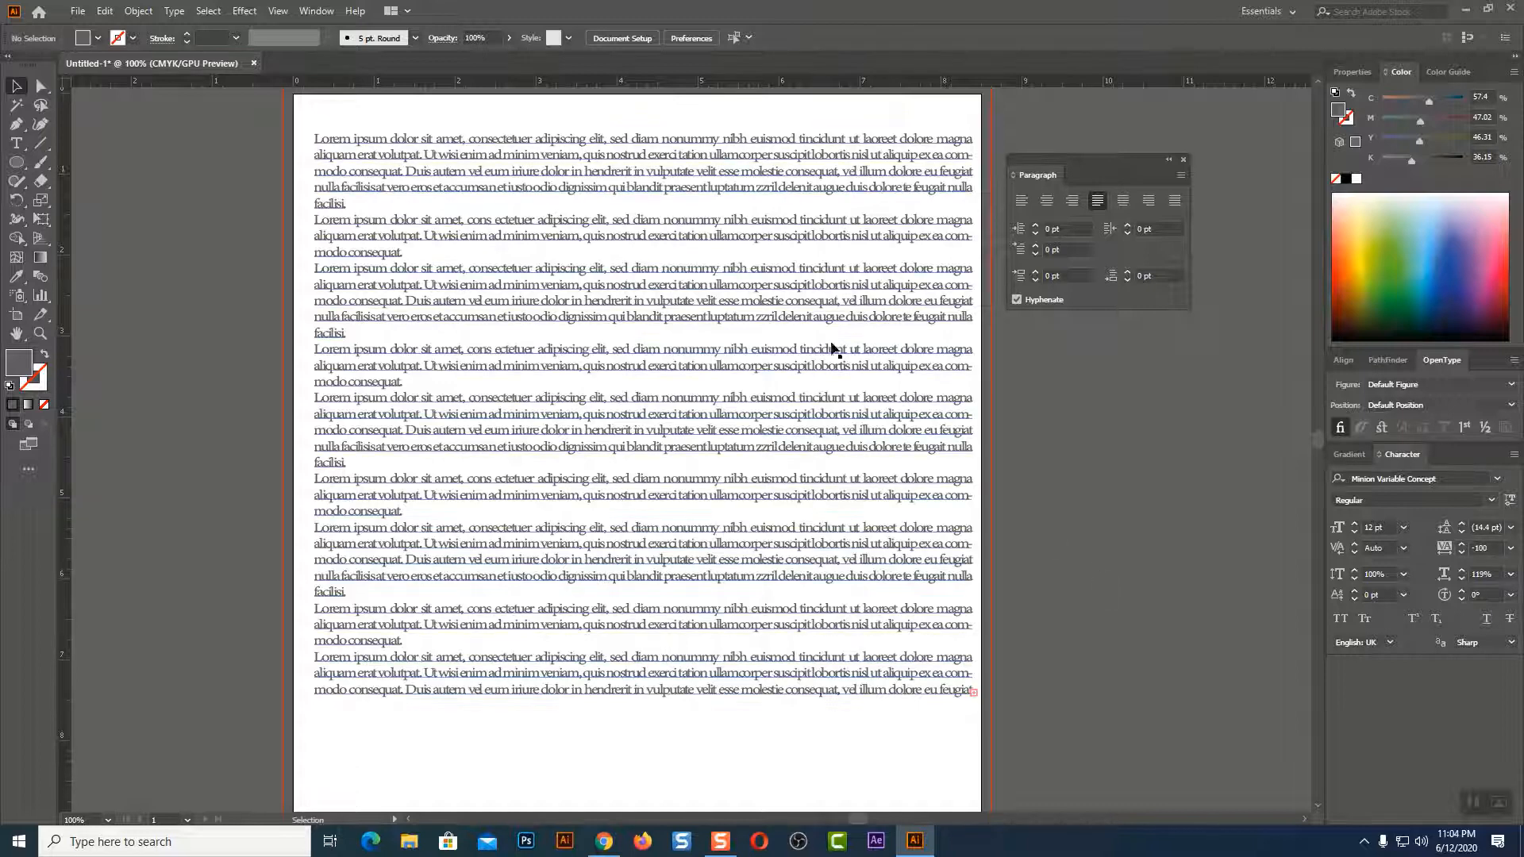
left_click(811, 235)
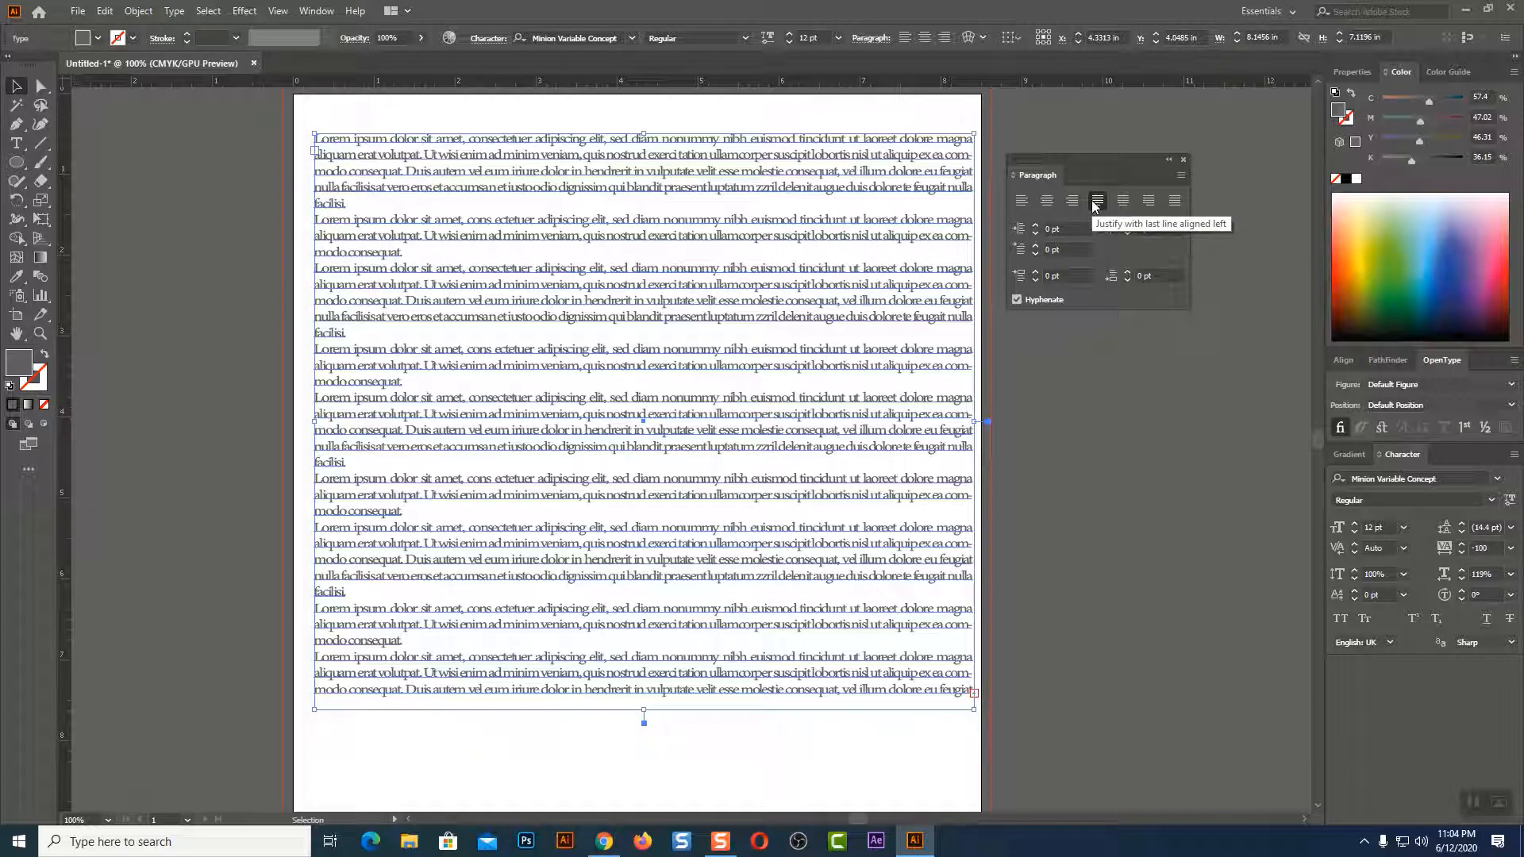
- Change the frame's paragraphs to justified with the last line aligned centre
left_click(1092, 324)
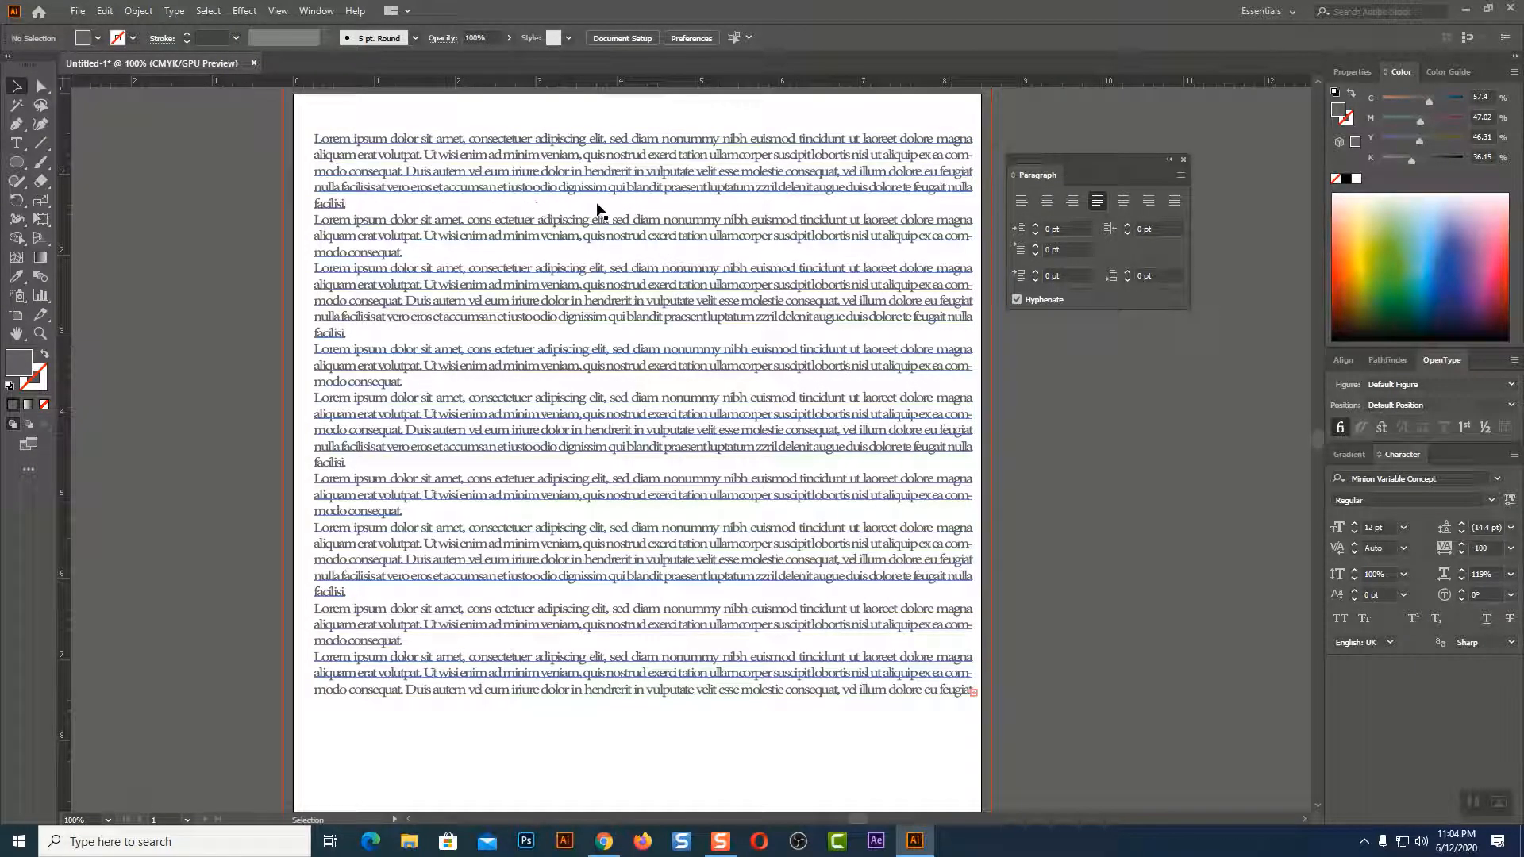
left_click(346, 225)
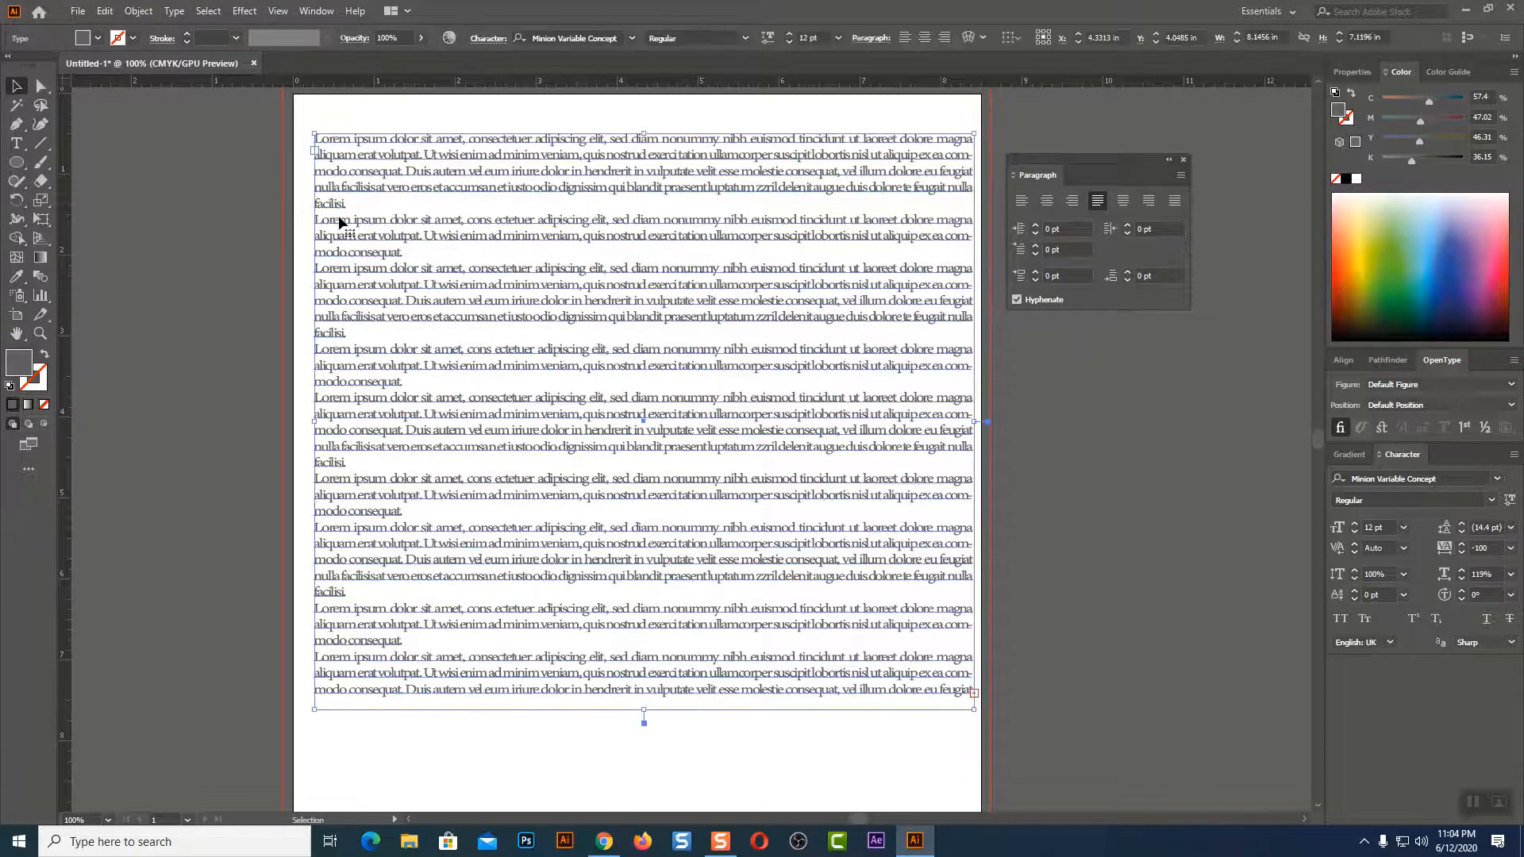
left_click(1122, 205)
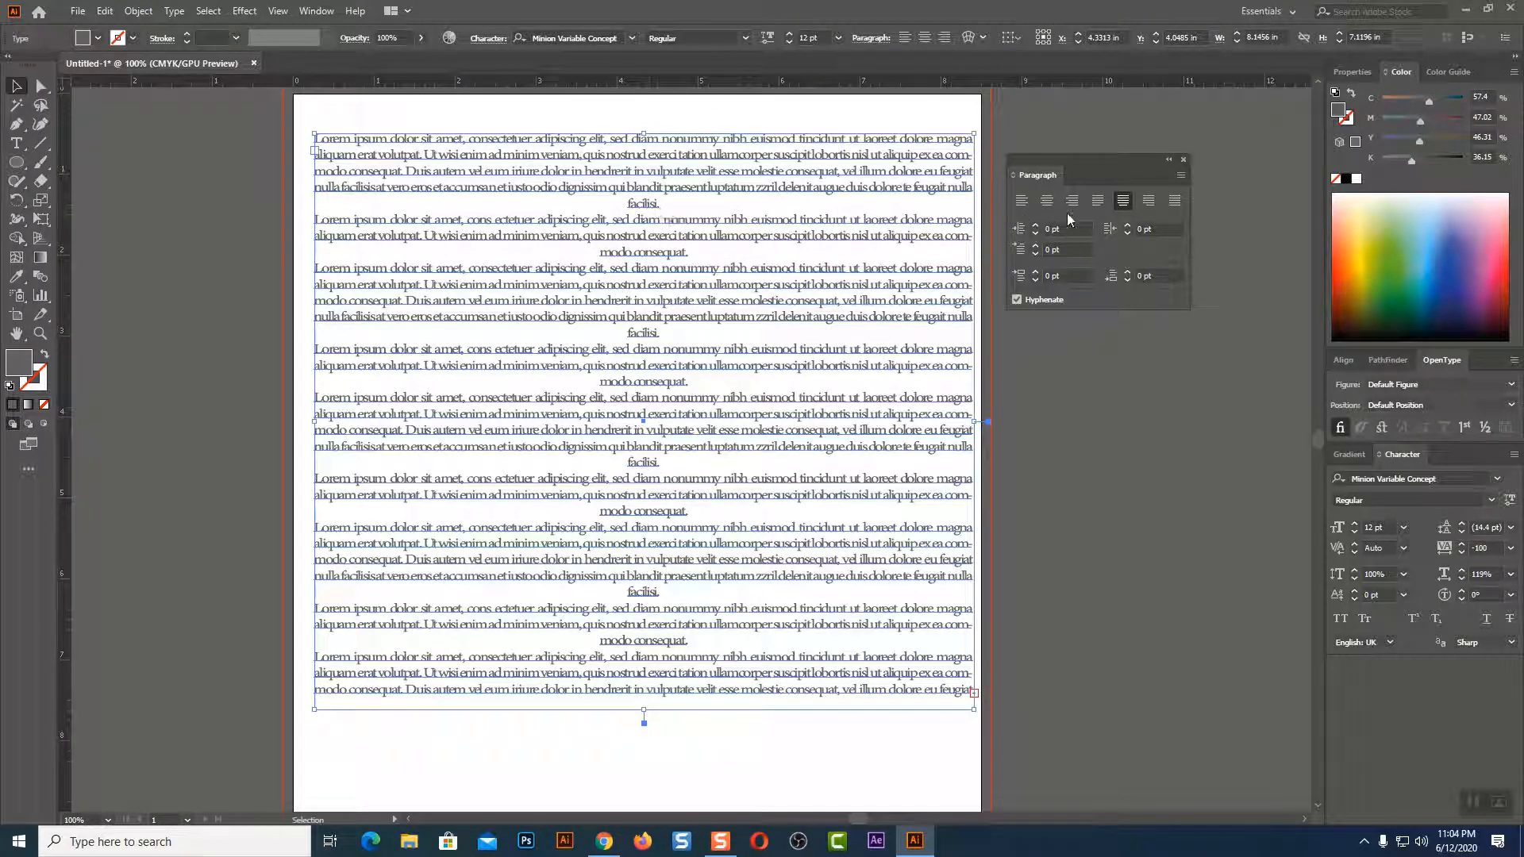
- Justify the frame's paragraphs with the last line aligned right, and lengthen the frame downward to about 9.85 in high
left_click(1147, 202)
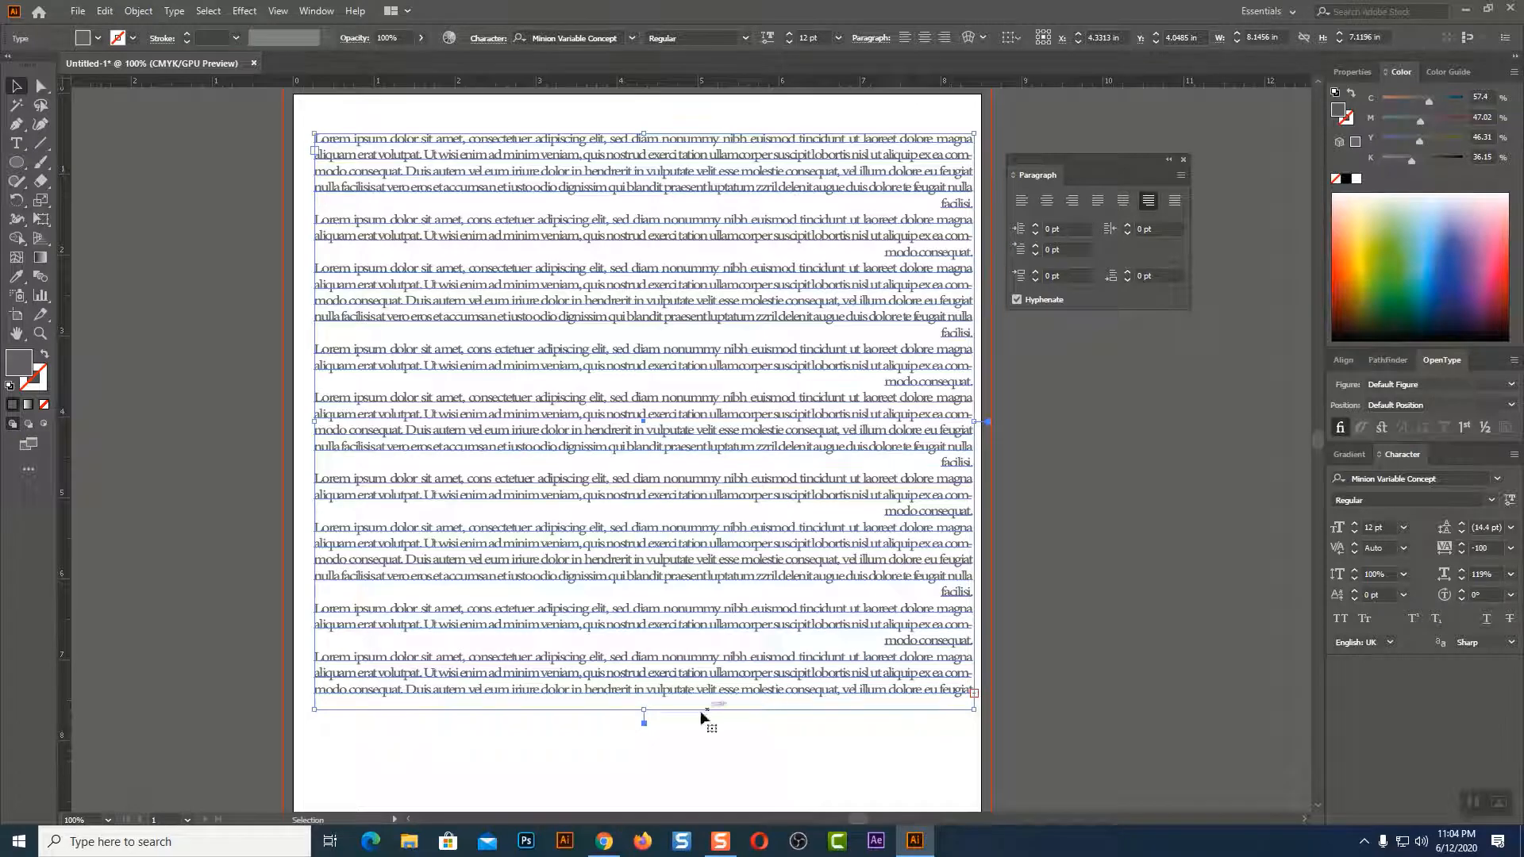
scroll(699, 667, "down", 3)
left_click_drag(644, 616, 655, 779)
scroll(853, 635, "down", 6)
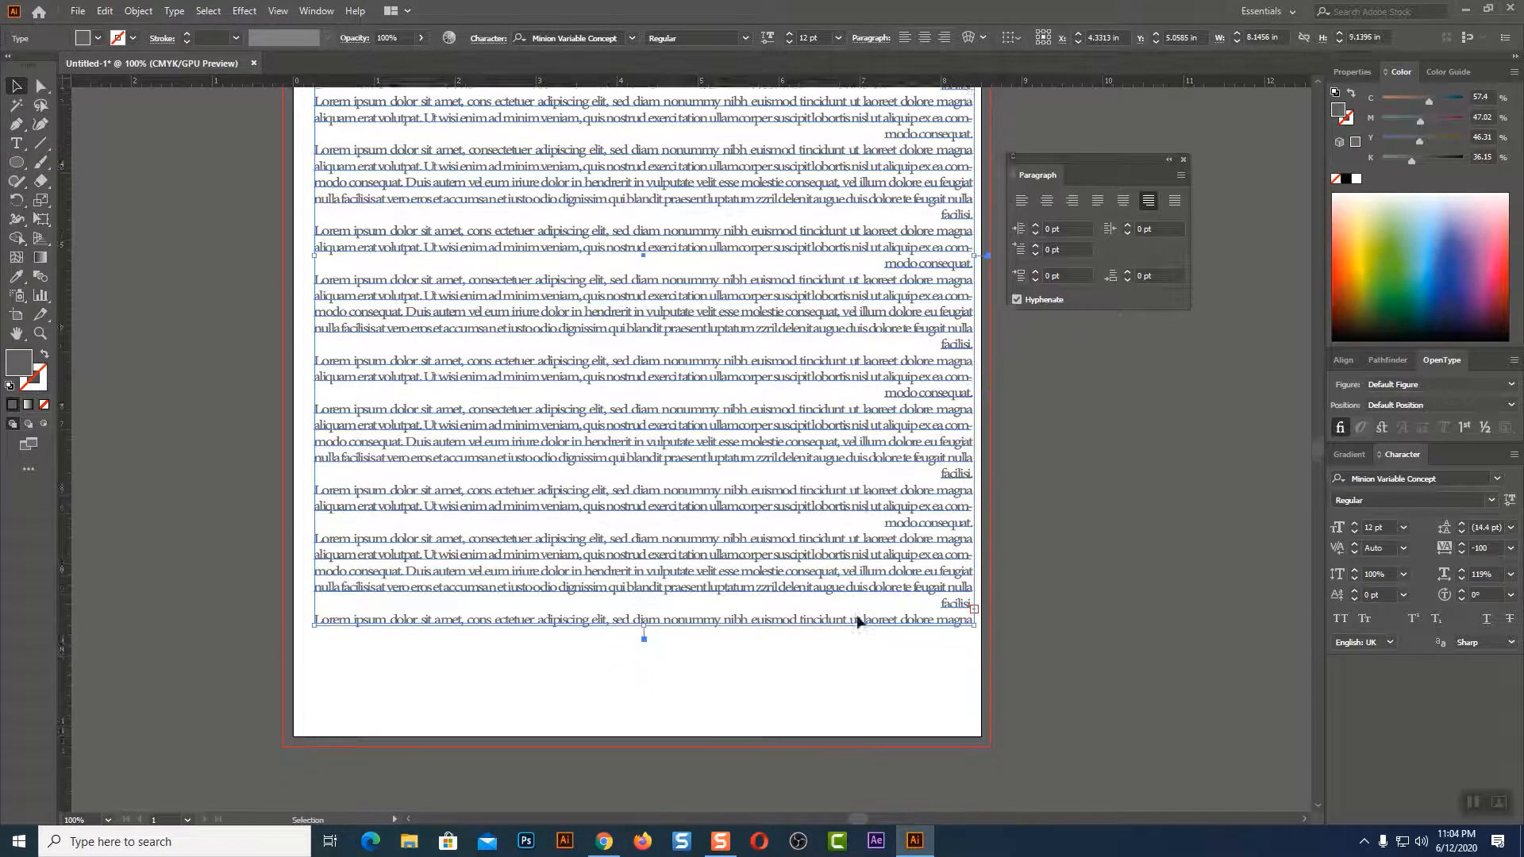
left_click_drag(644, 549, 660, 608)
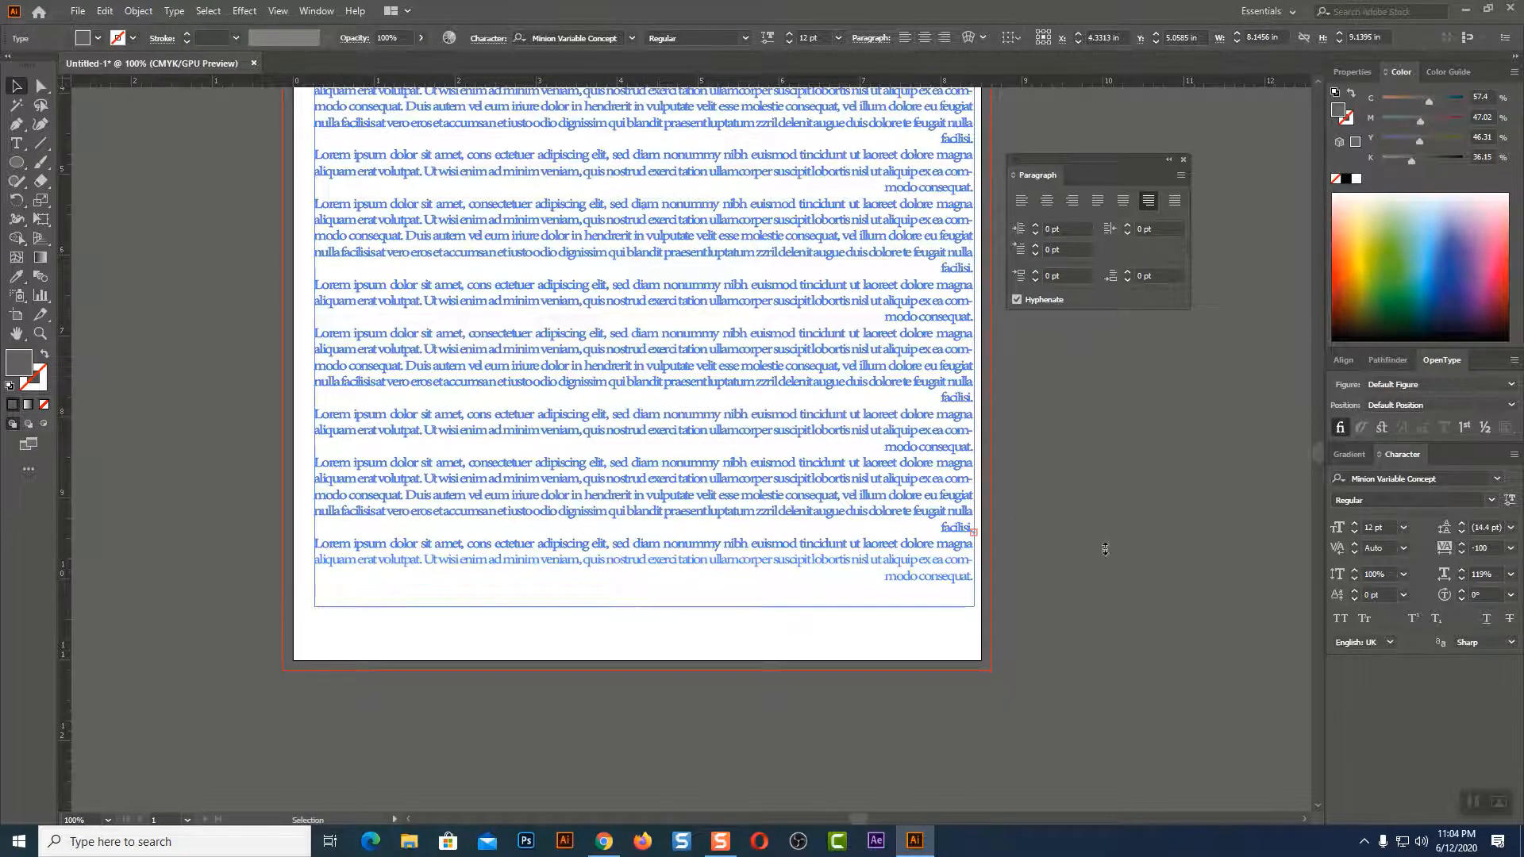
- Justify all lines of the frame's paragraphs, including the last ones, and examine the stretched line ends
scroll(1131, 440, "up", 5)
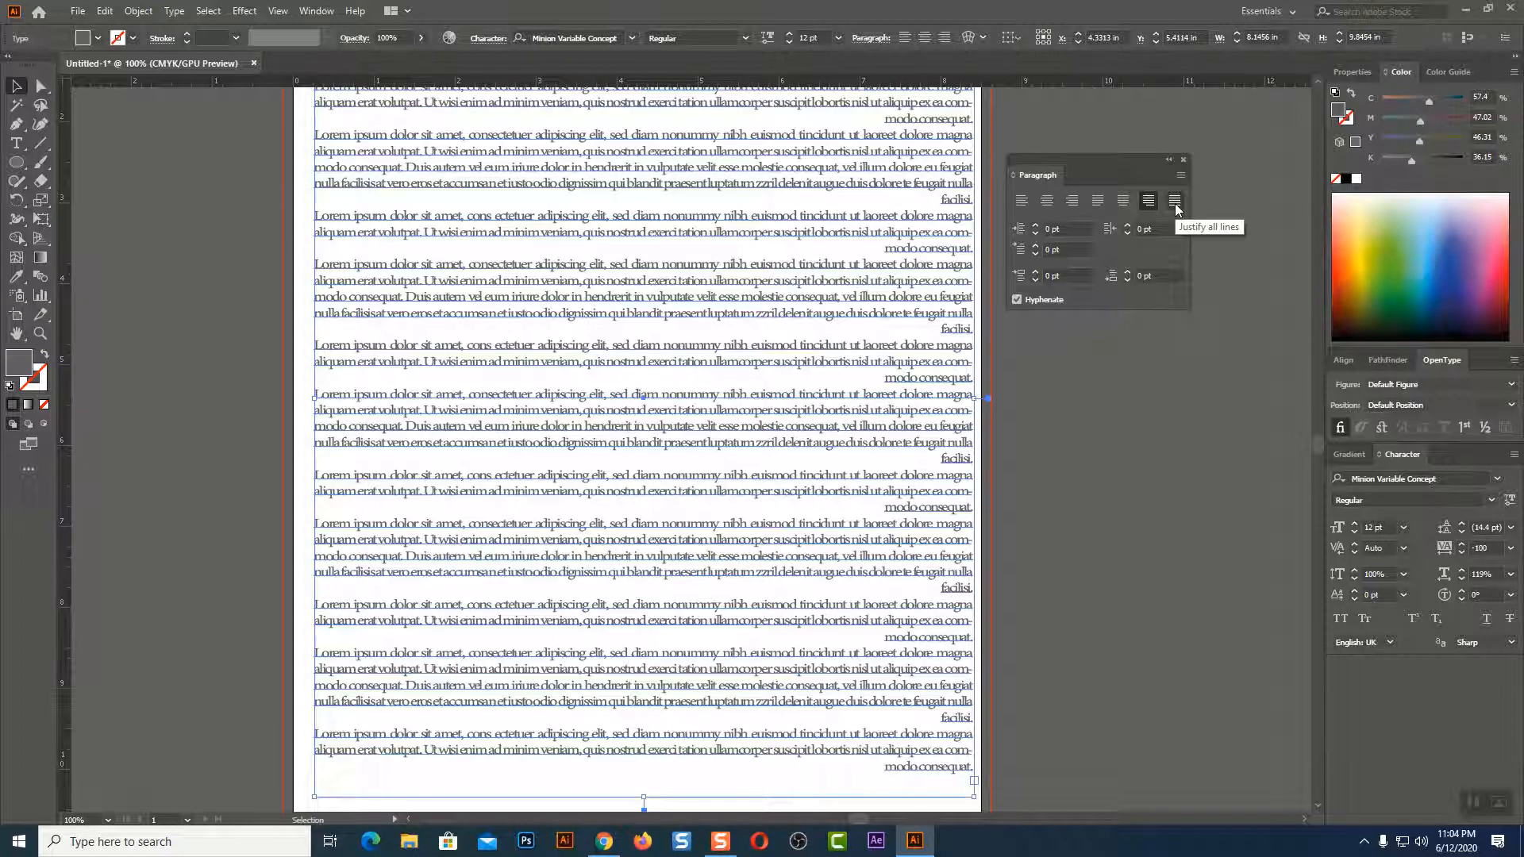
scroll(913, 365, "up", 4)
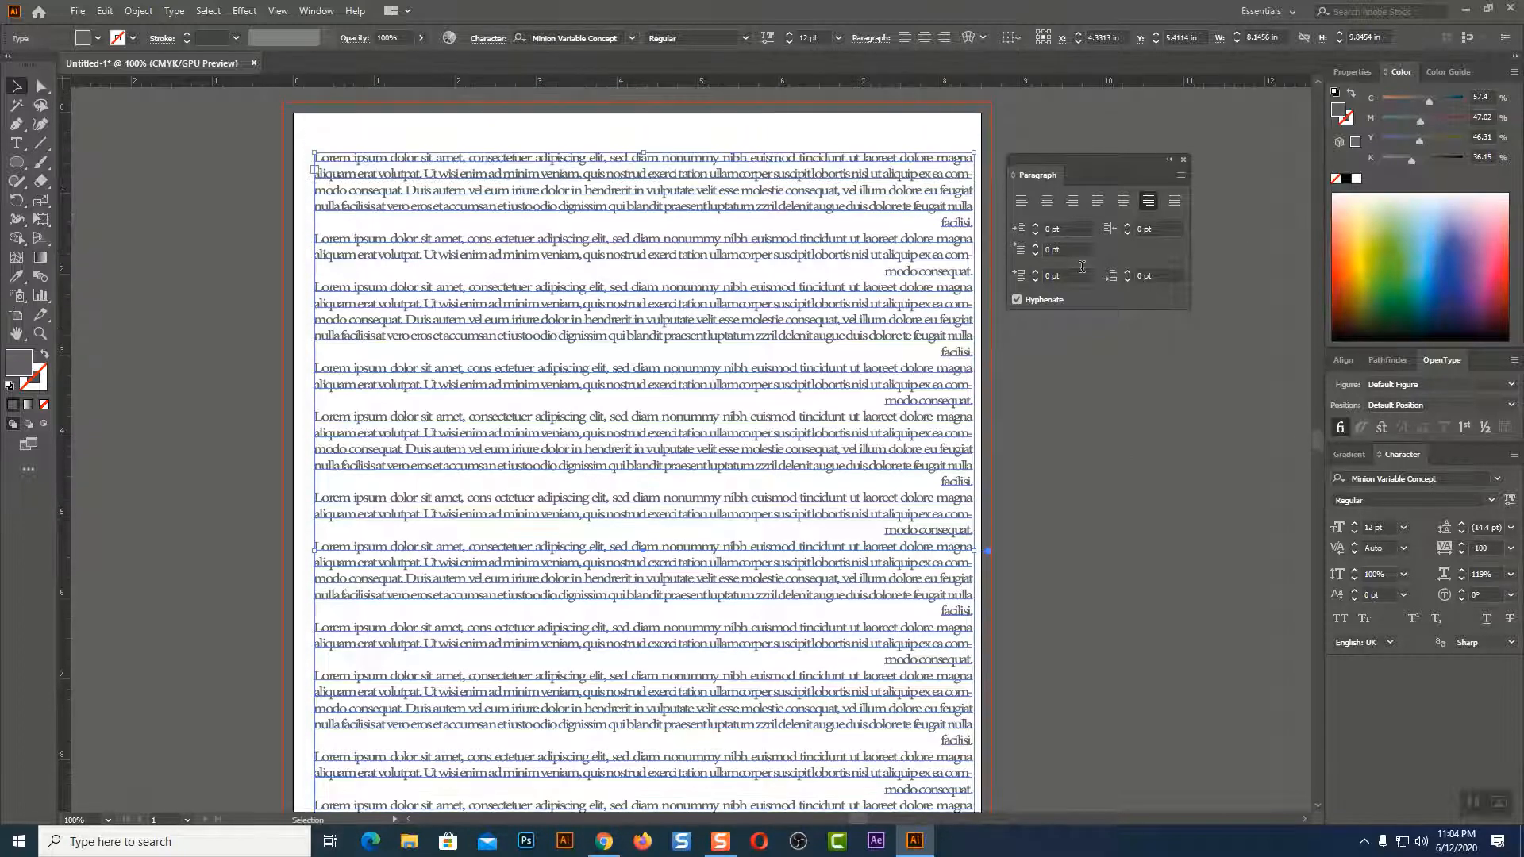
left_click(1174, 201)
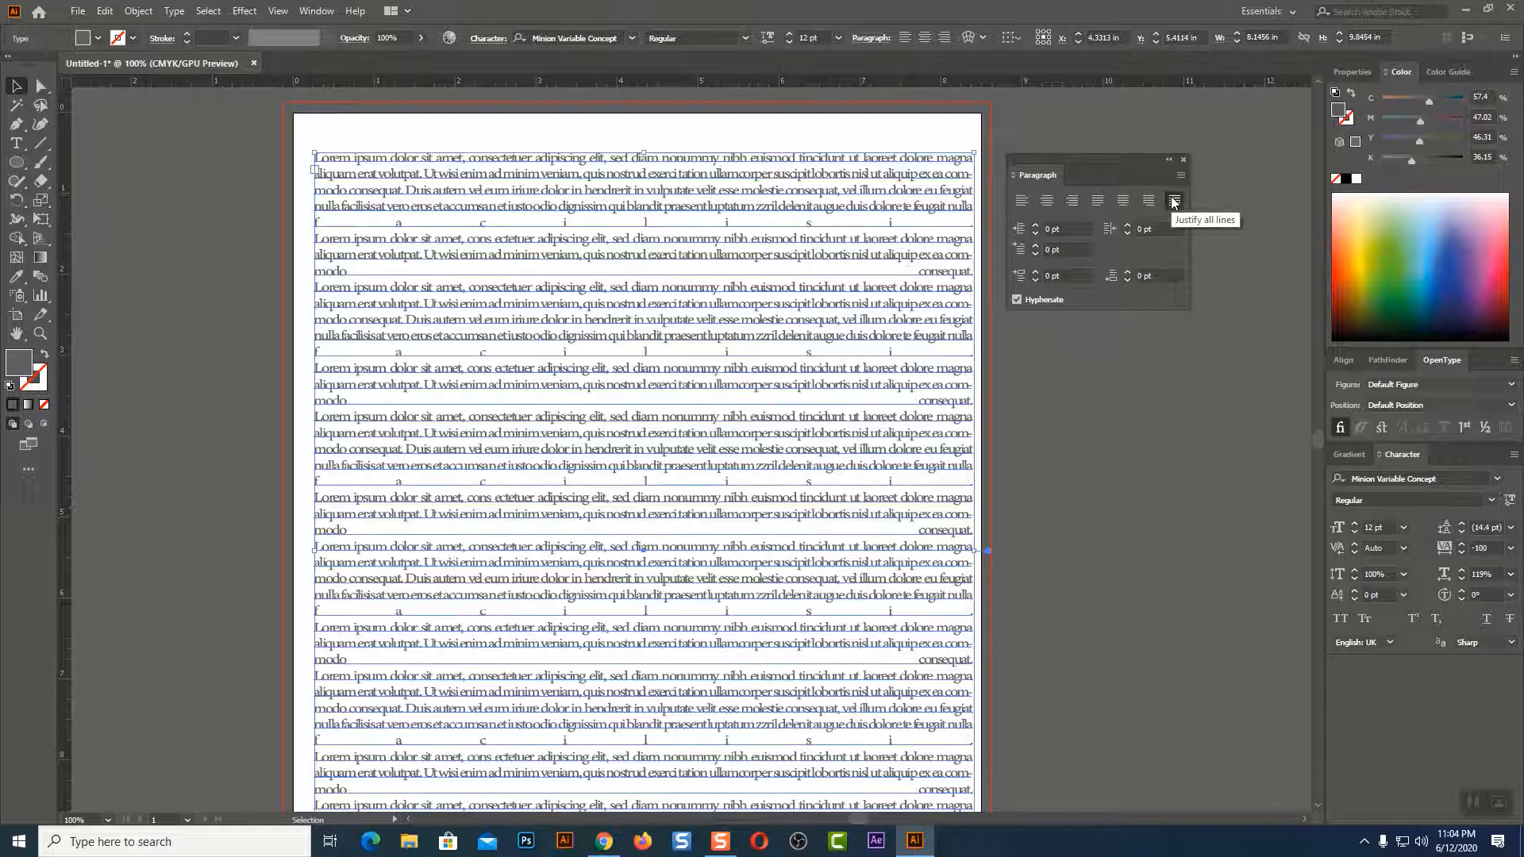
left_click(1150, 431)
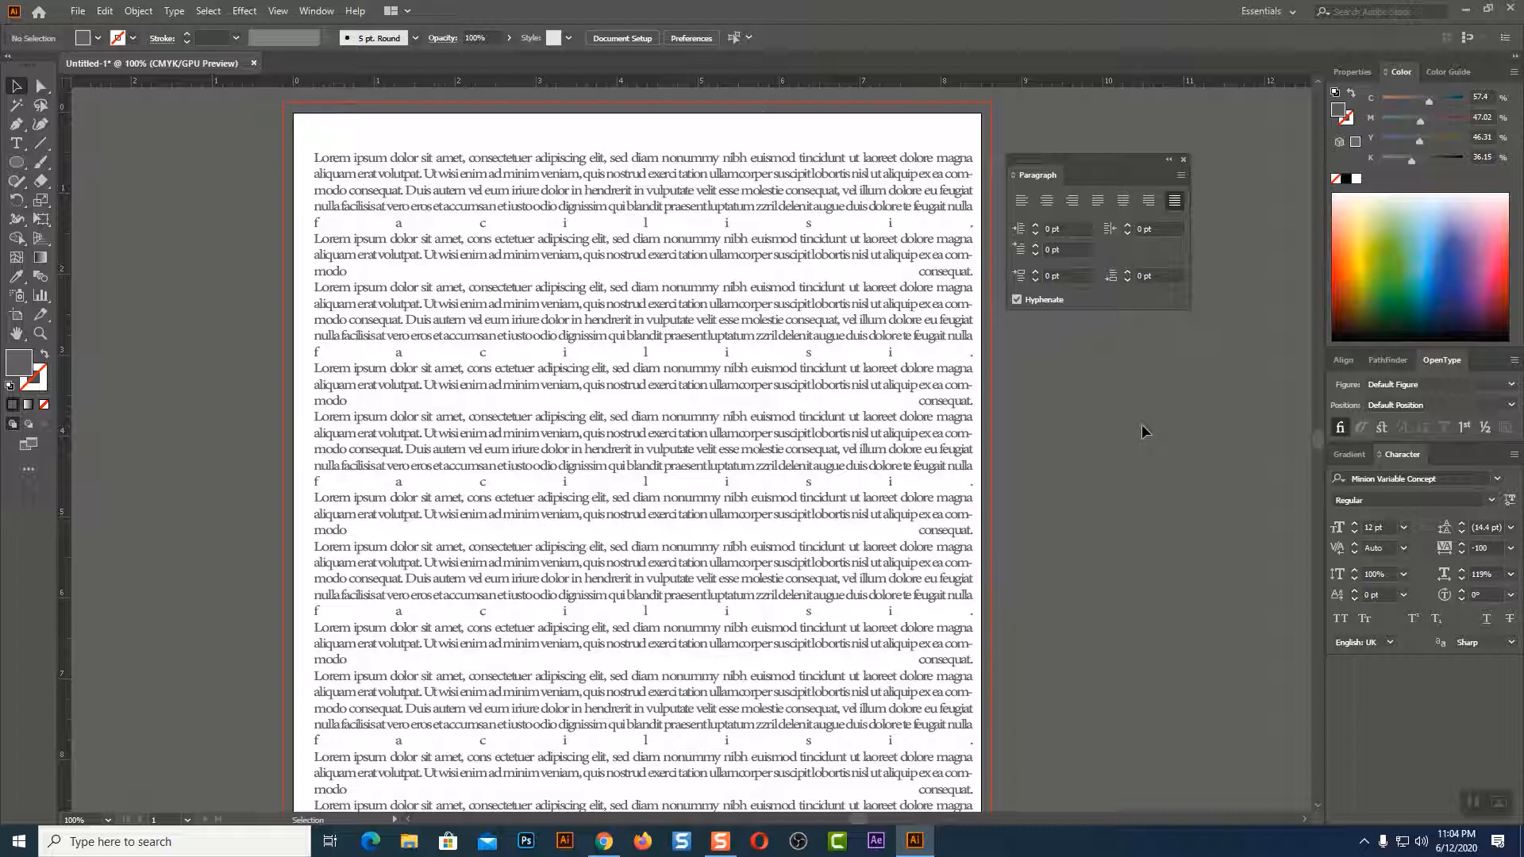
scroll(1141, 425, "down", 5)
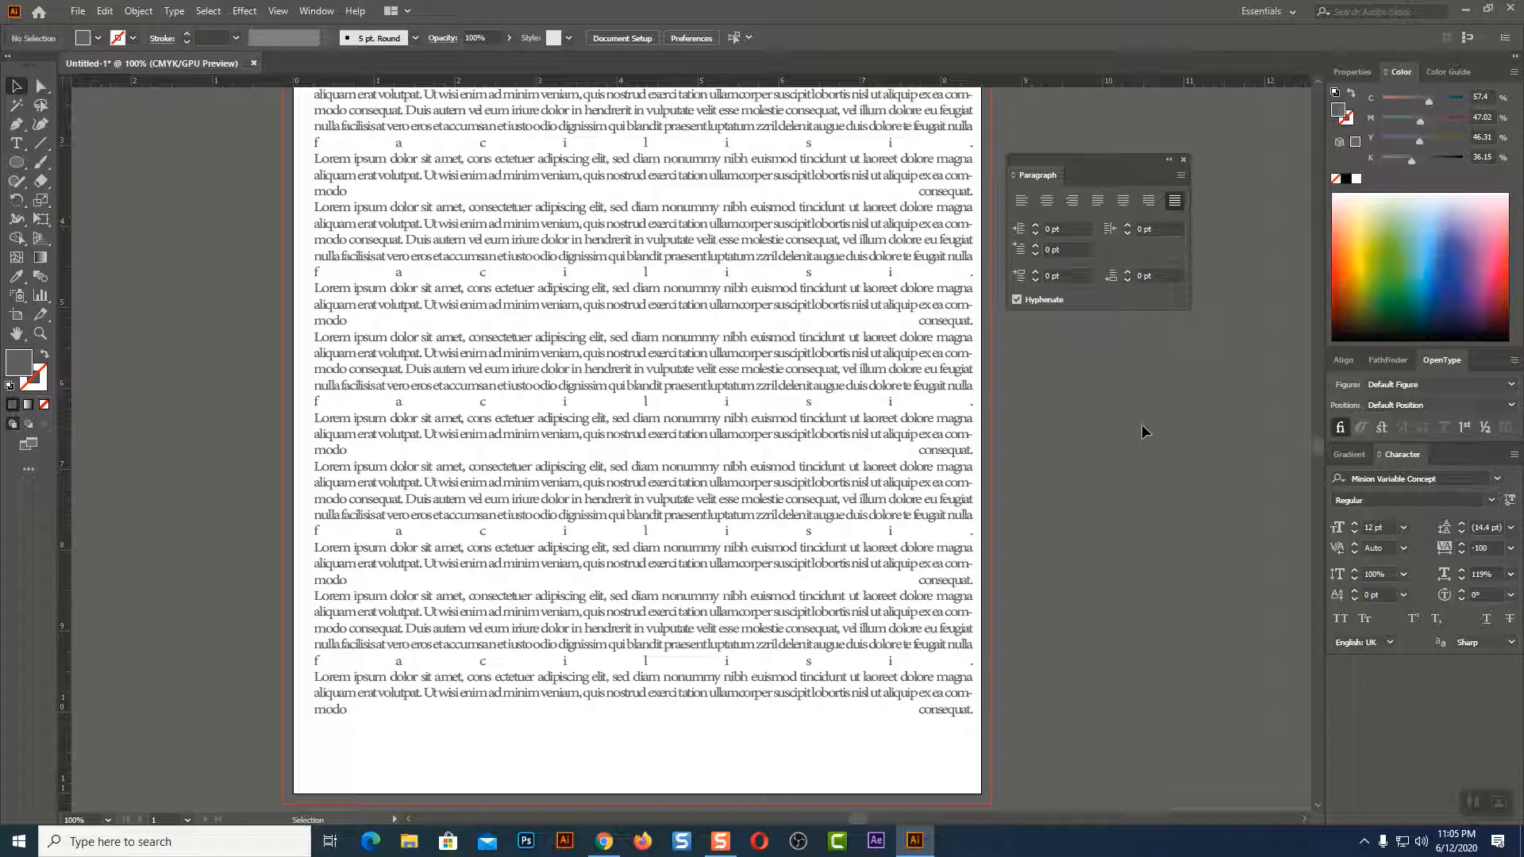
- Delete the existing text frame and draw a new area text frame about 7.83 in wide and 4.86 in high on the page
left_click(754, 279)
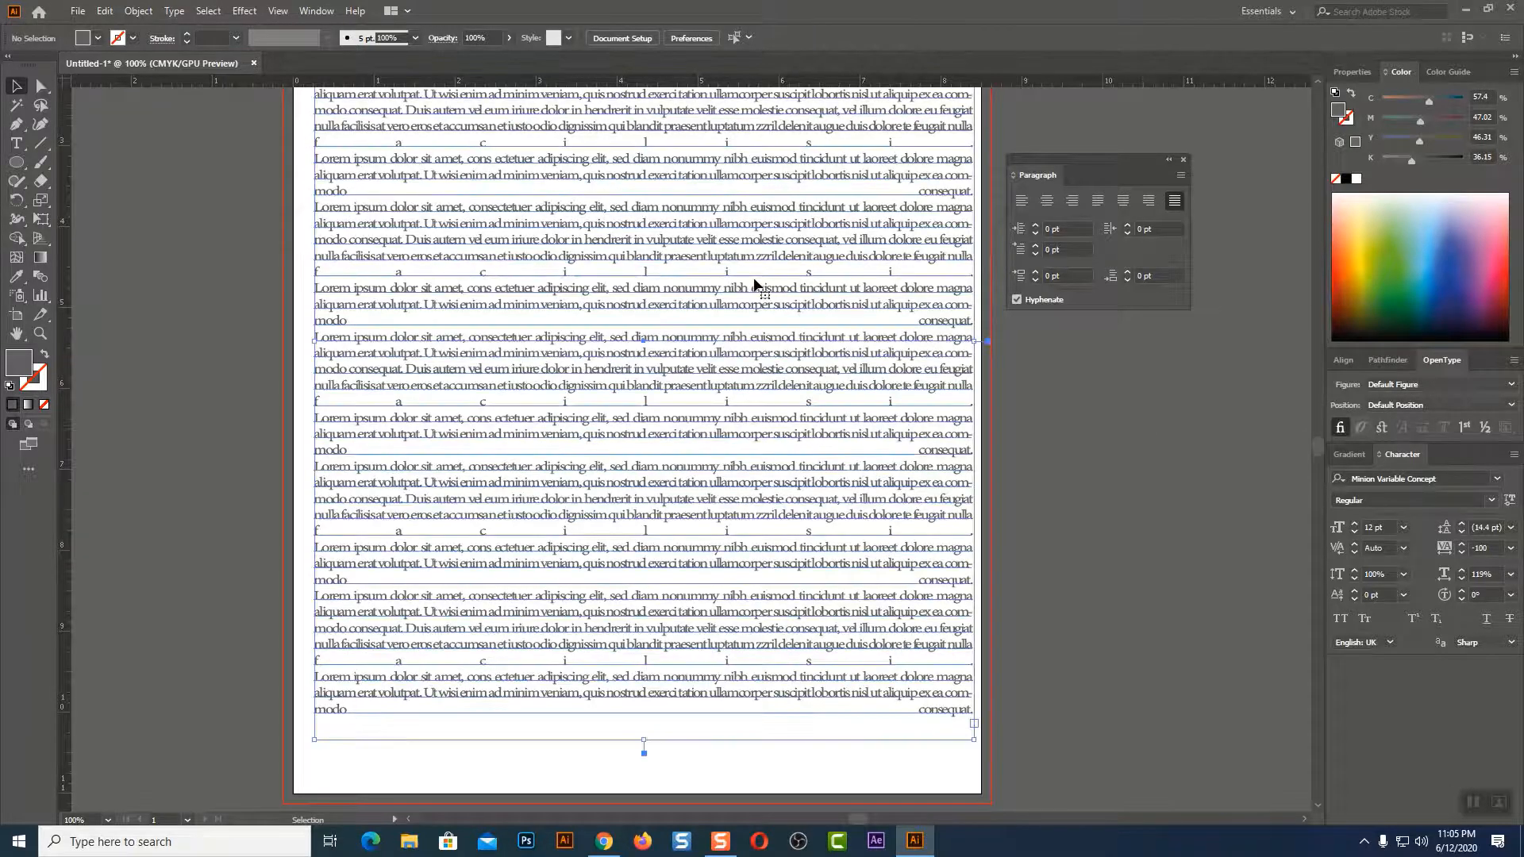
left_click(754, 278)
left_click(16, 142)
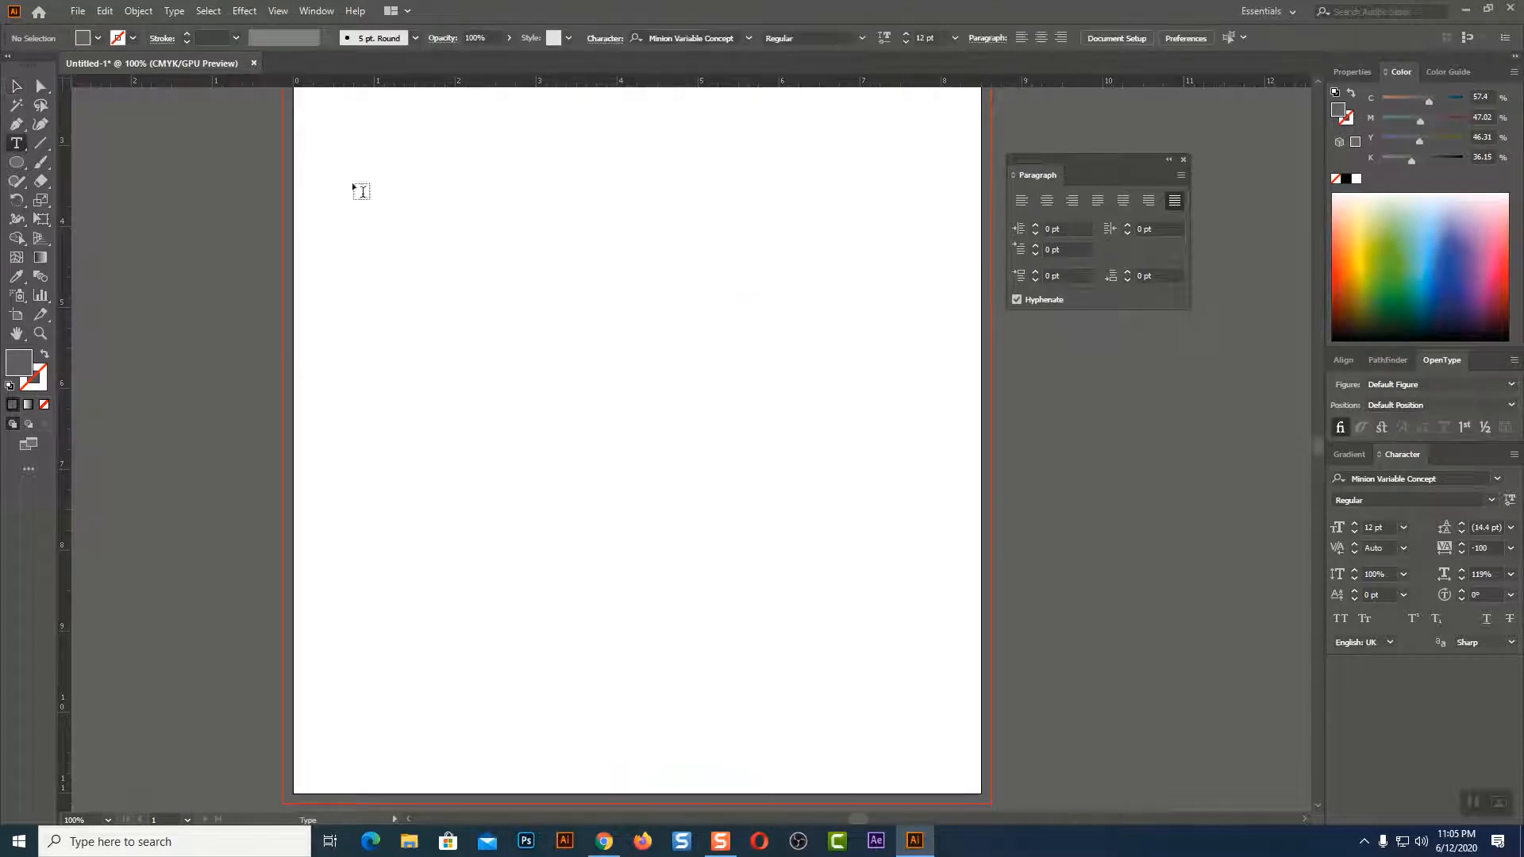
left_click_drag(332, 165, 965, 557)
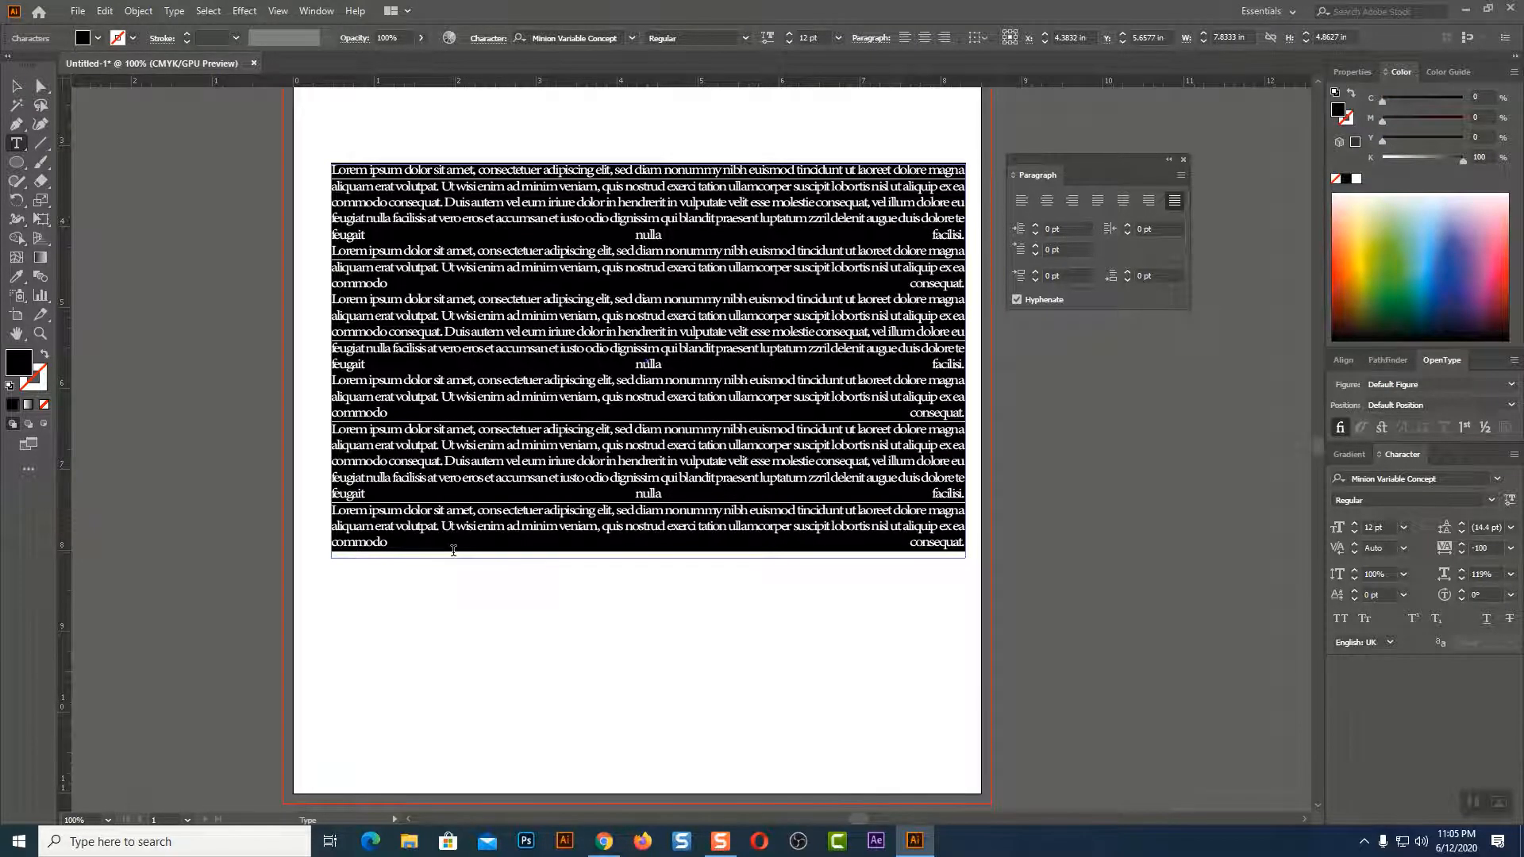
- Replace the new frame's placeholder text with the Lorem ipsum paragraph from the Dummy Text Generator page in Chrome
key("BackSpace")
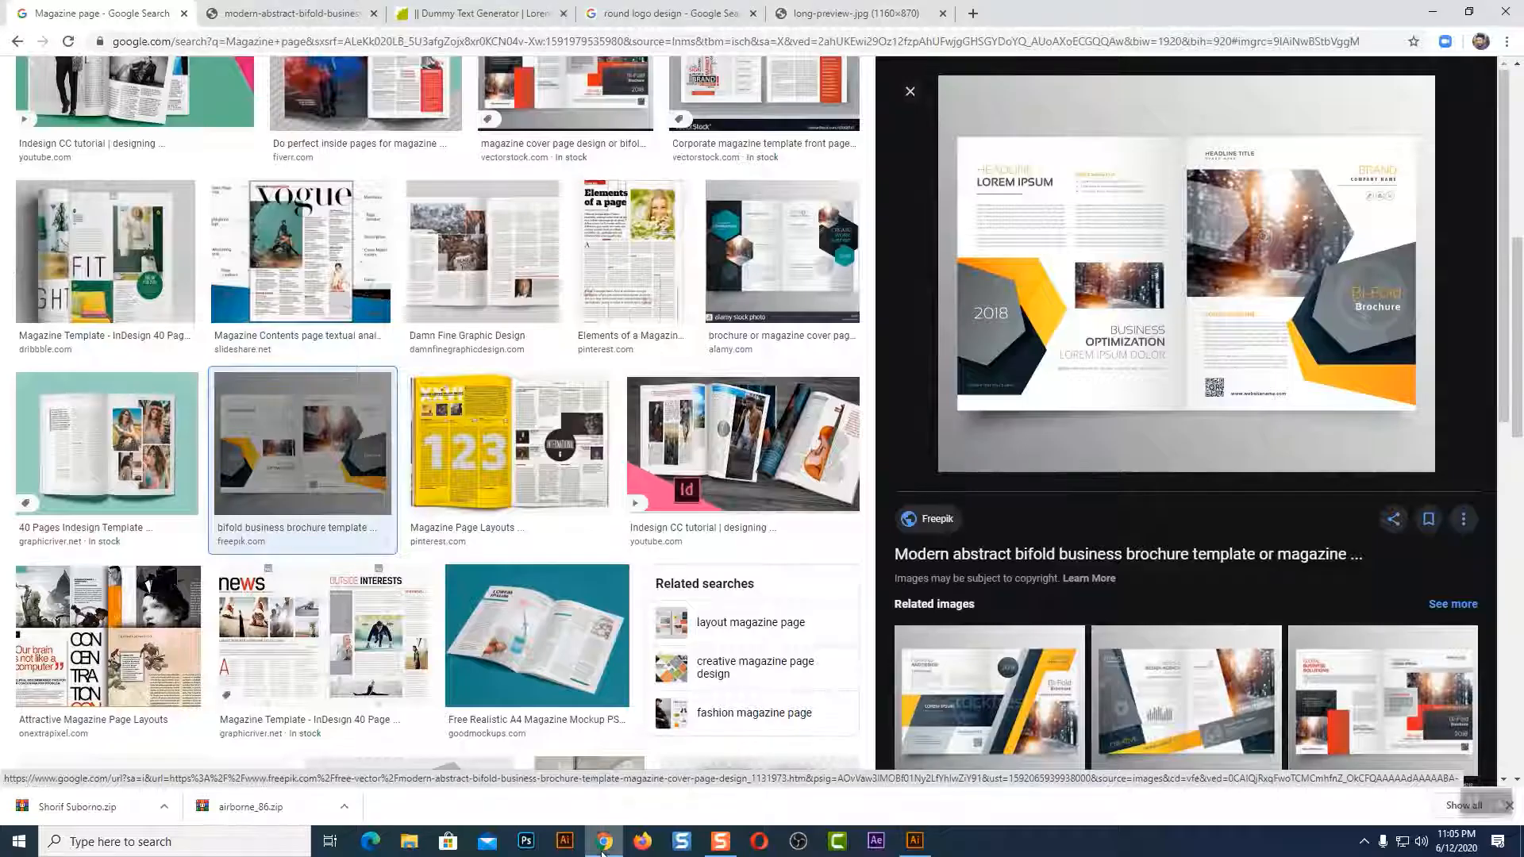
left_click(604, 840)
left_click(482, 13)
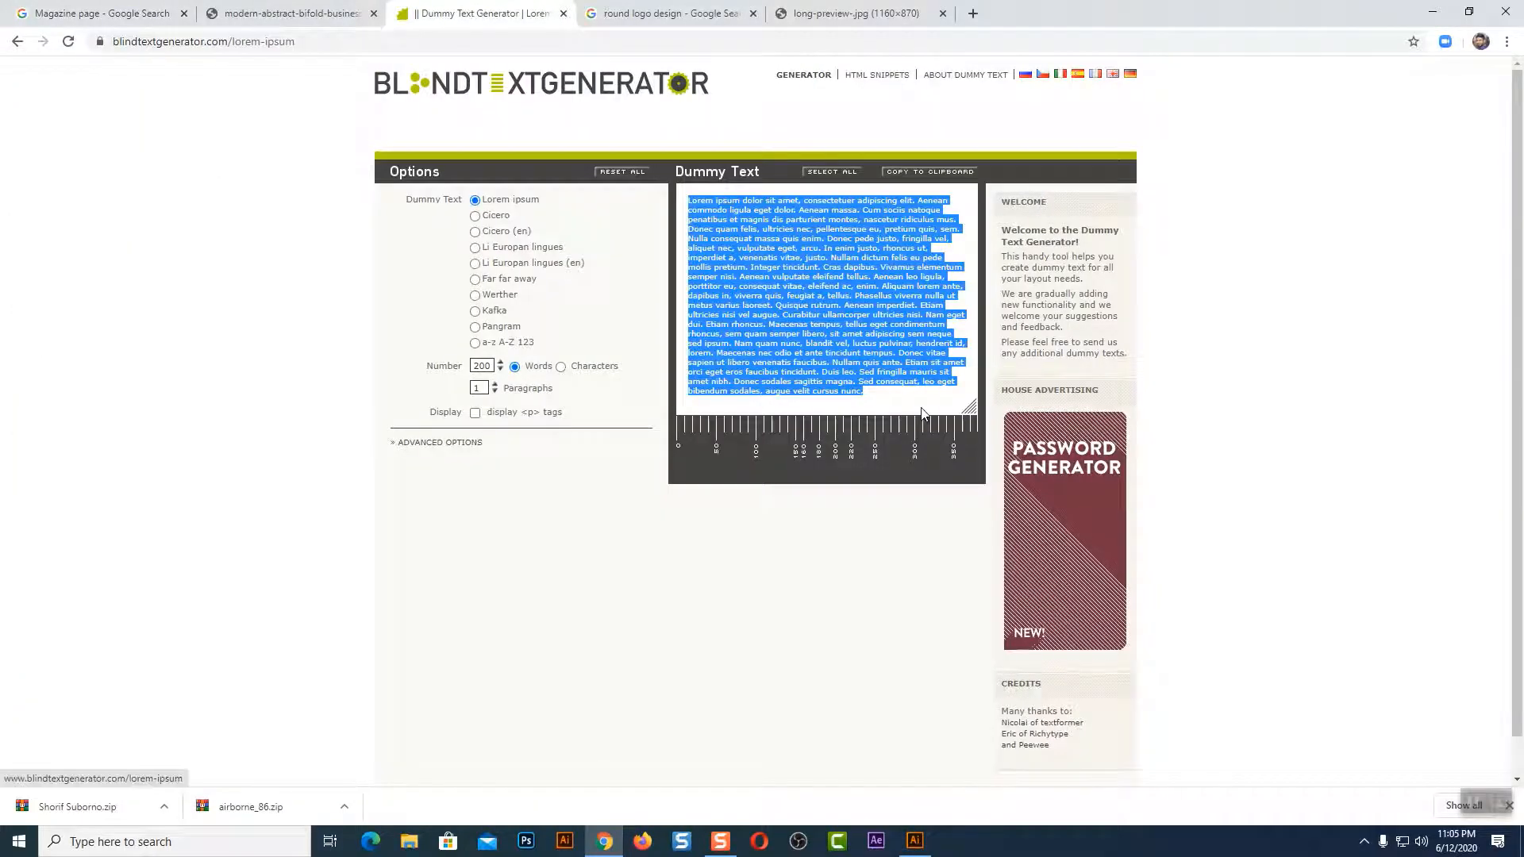
left_click(914, 840)
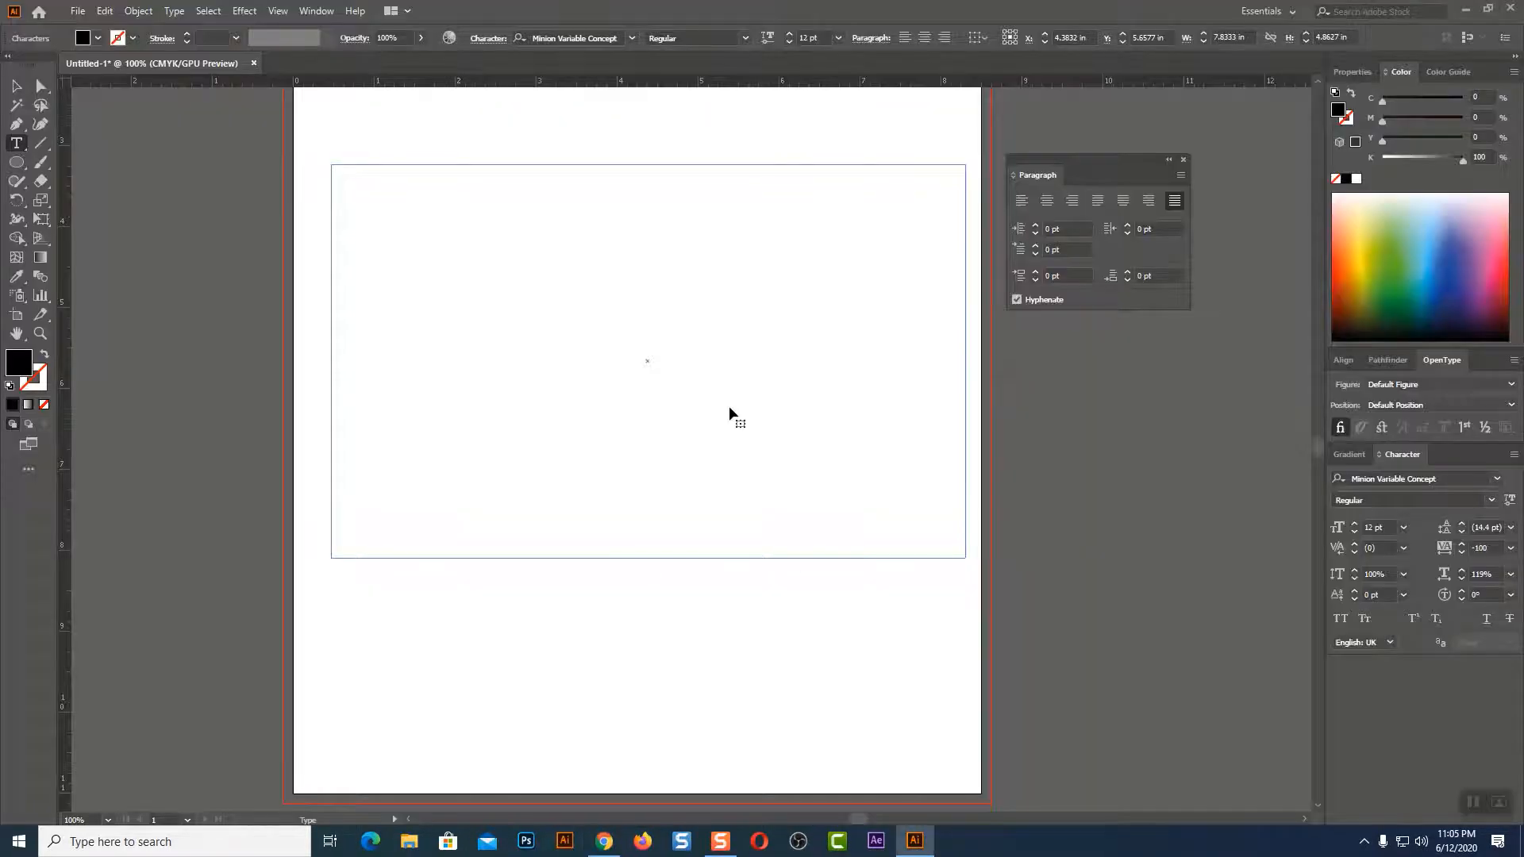
key("ctrl+v")
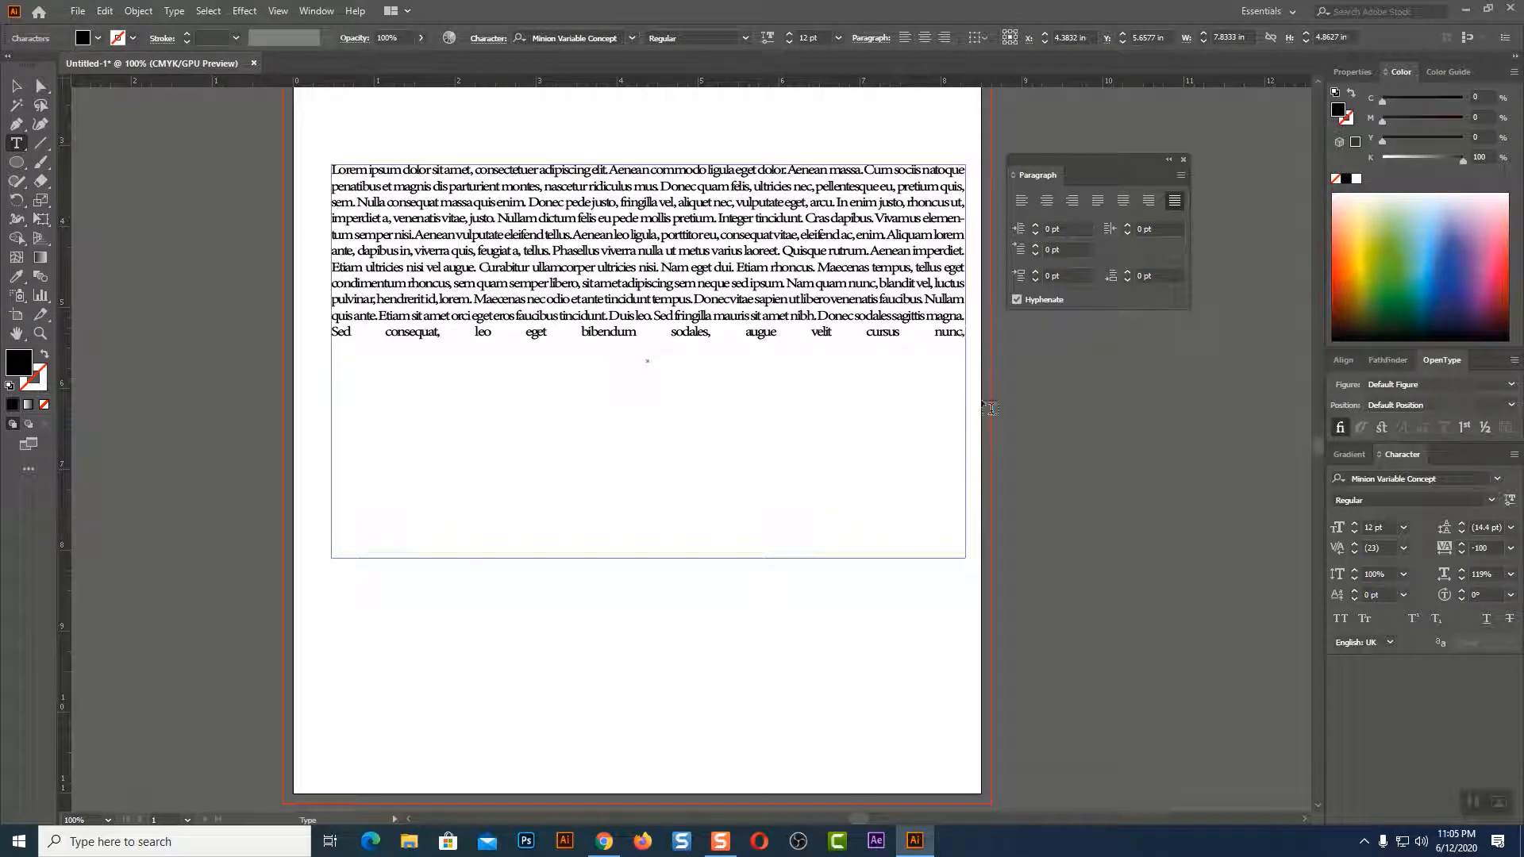
- Recolour all the pasted text with the Eyedropper to dark grey (C 57.4, M 47.02, Y 46.31, K 36.15)
key("ctrl+a")
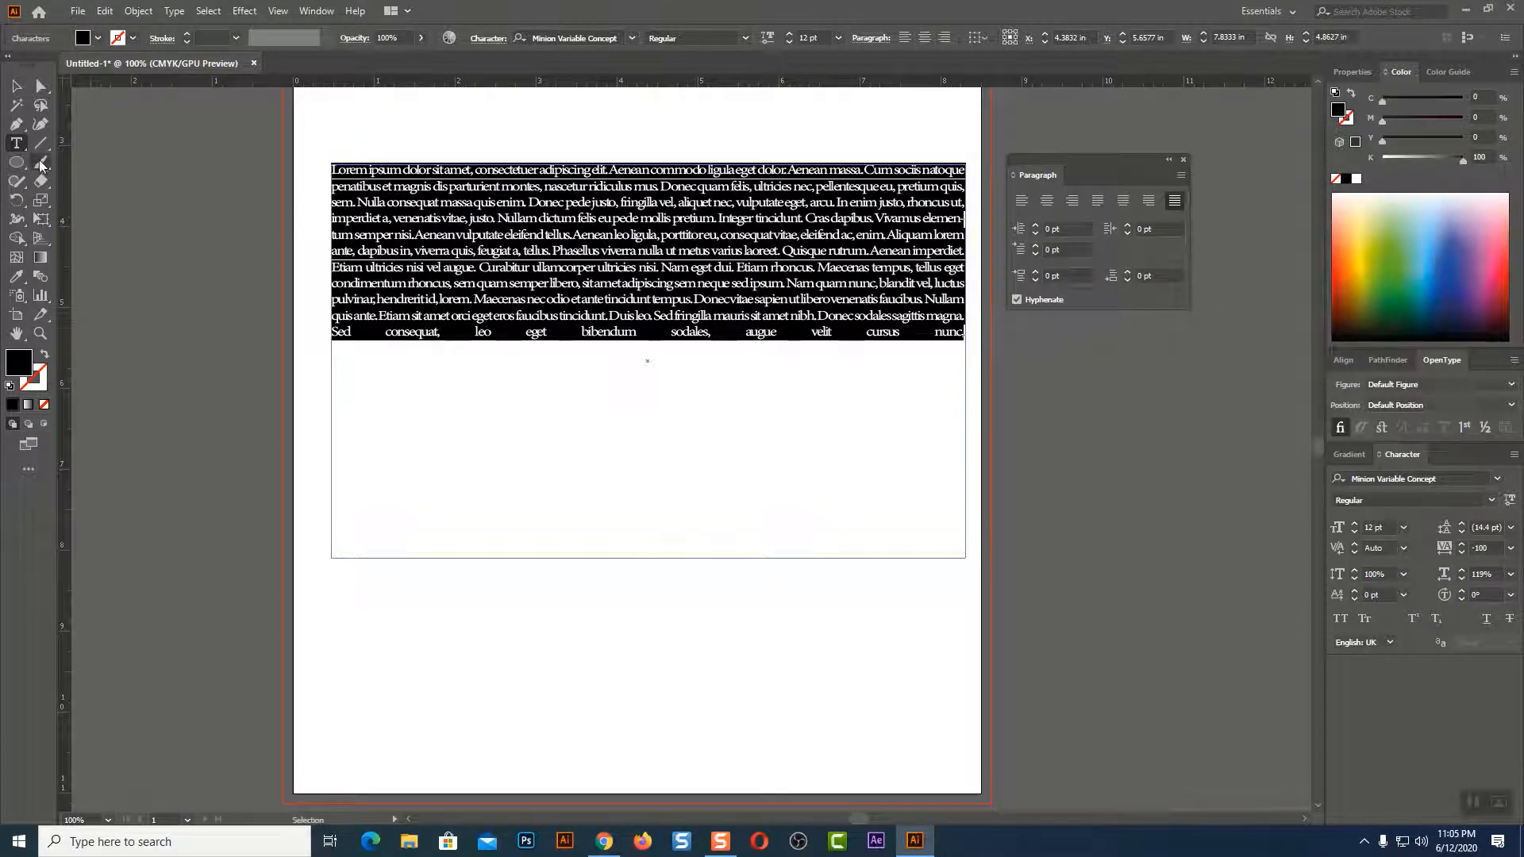
left_click(16, 276)
left_click(159, 262)
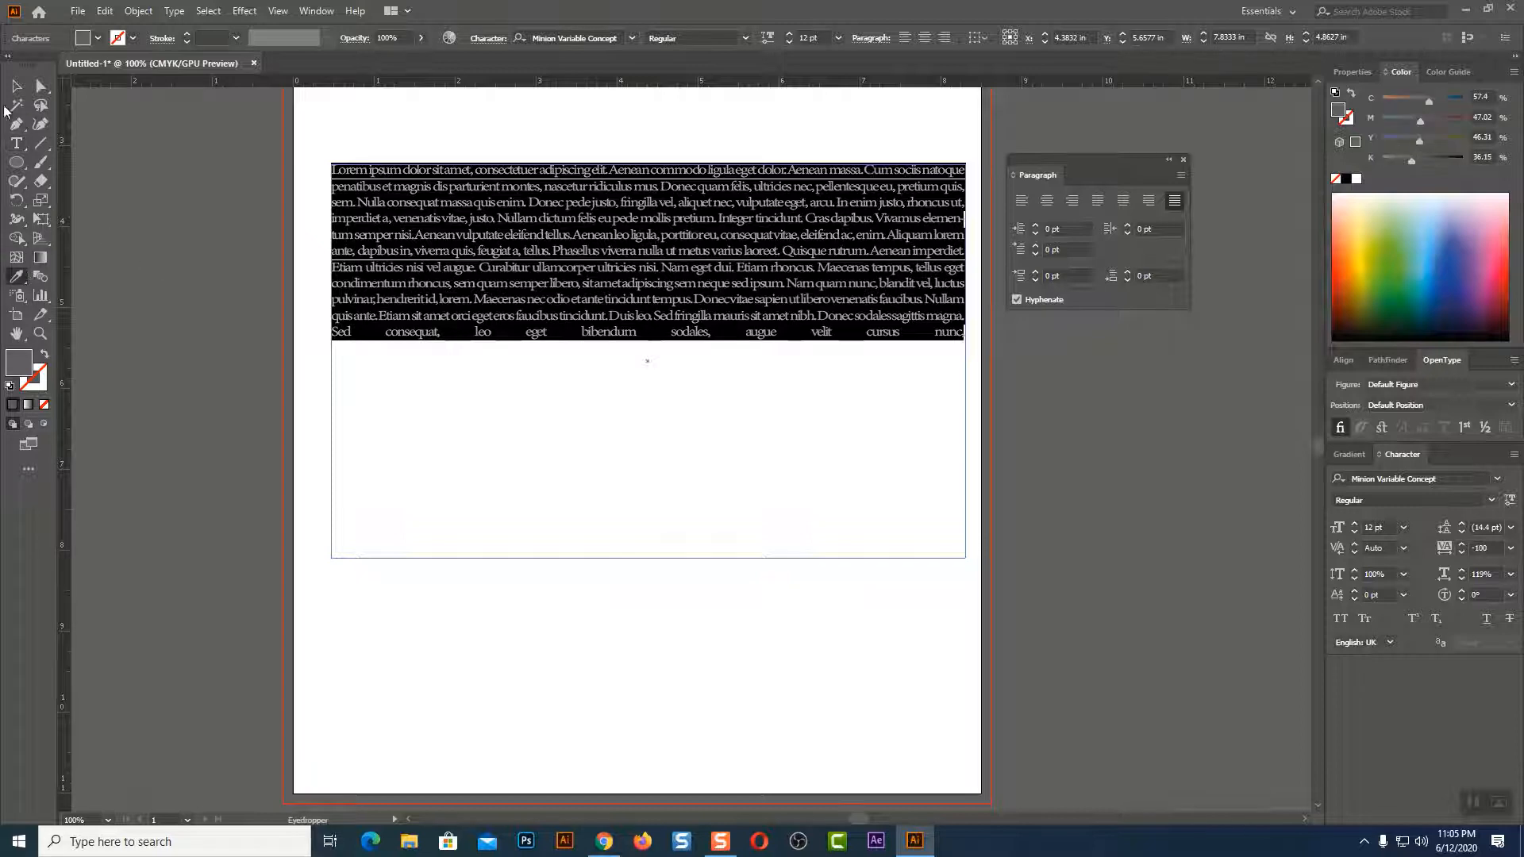
left_click(15, 82)
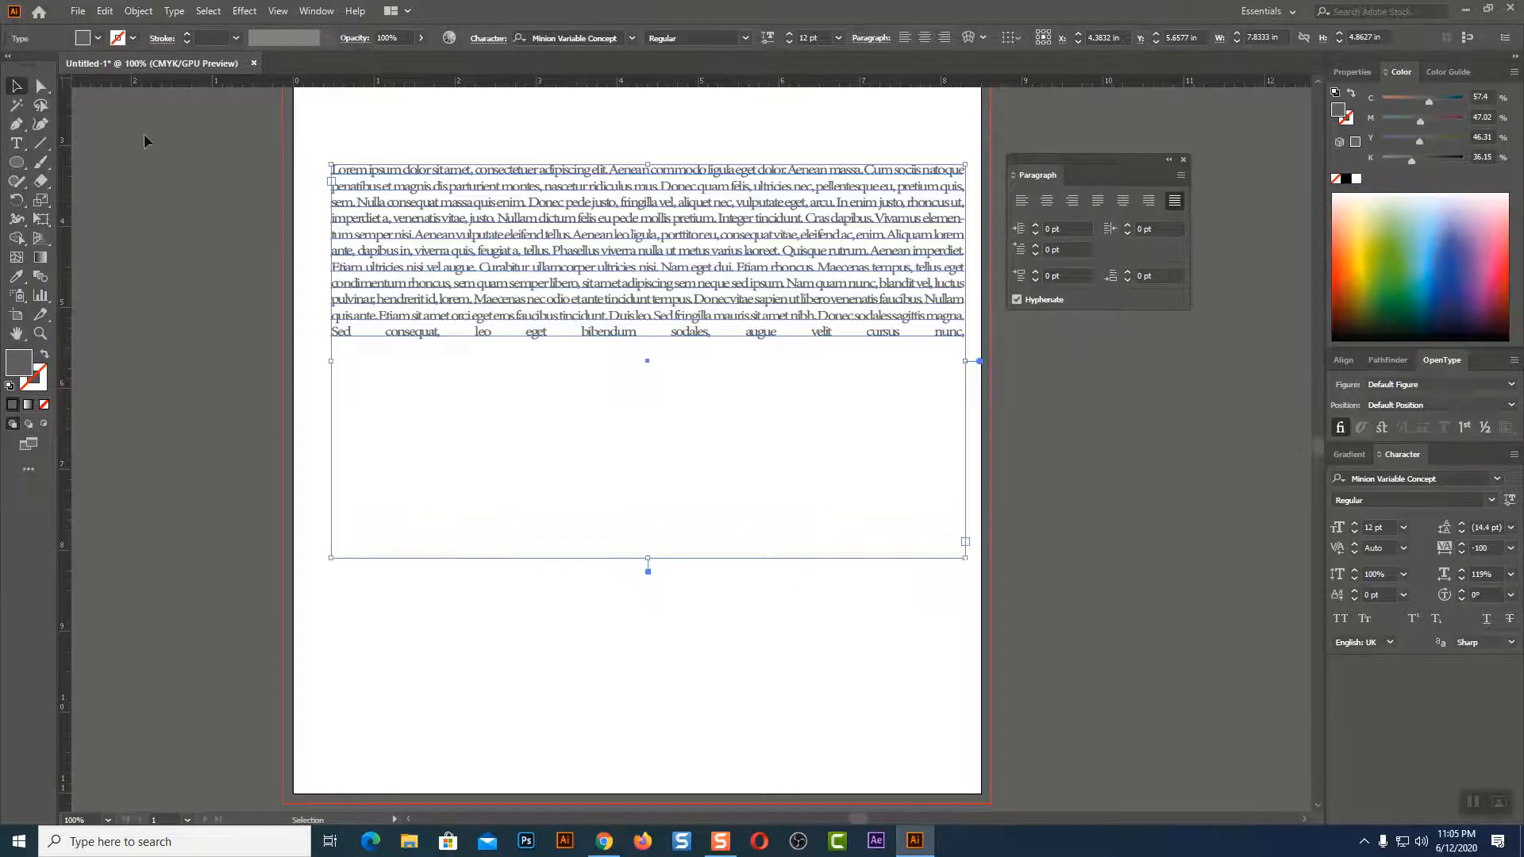
left_click(183, 159)
- Justify the new frame's paragraph with the last line aligned left
left_click(752, 343)
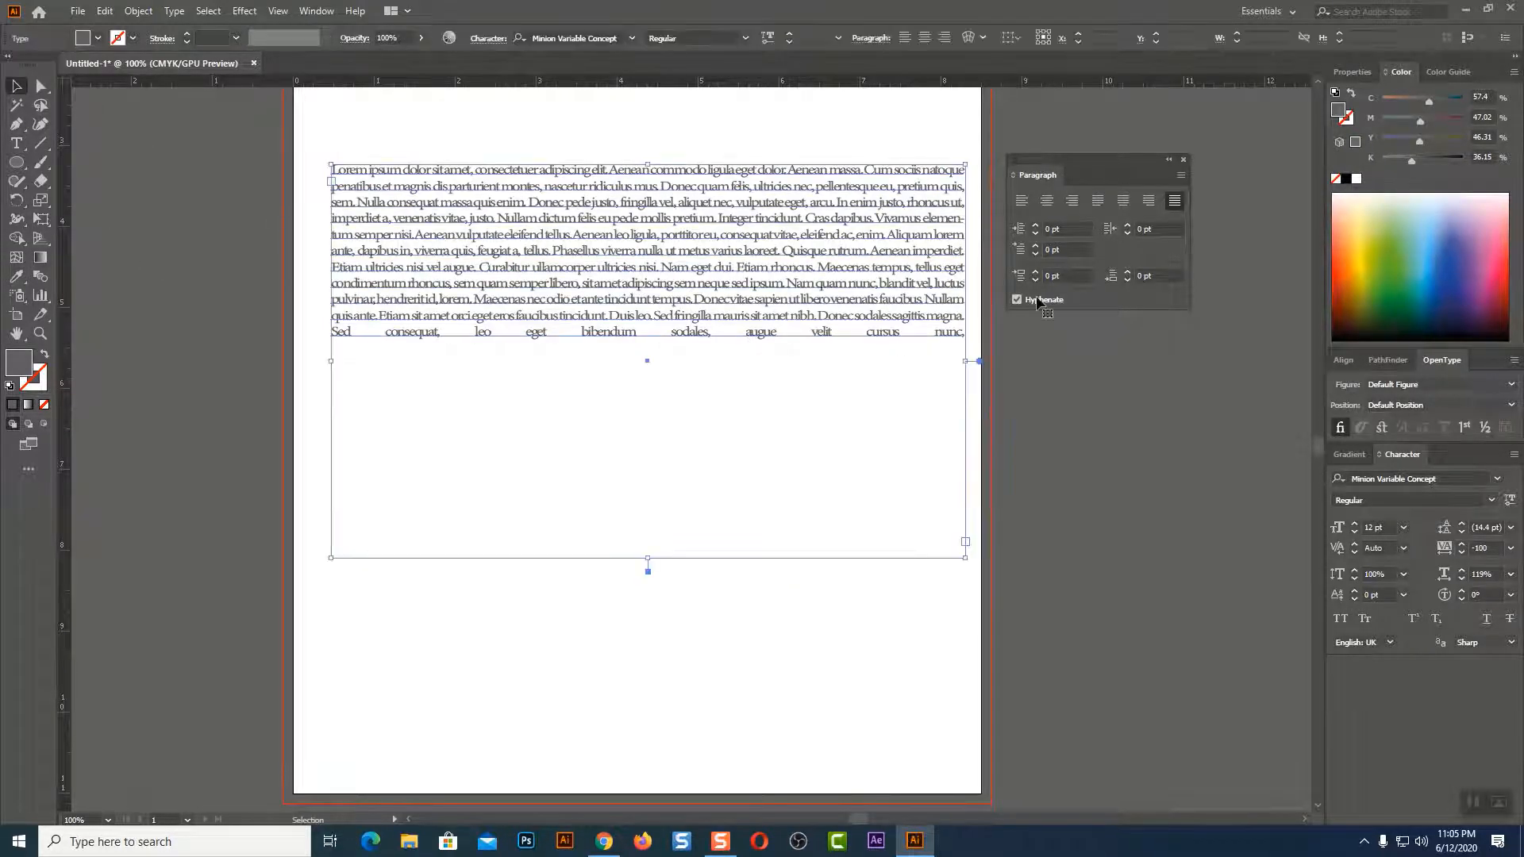
left_click(1098, 200)
left_click(1124, 475)
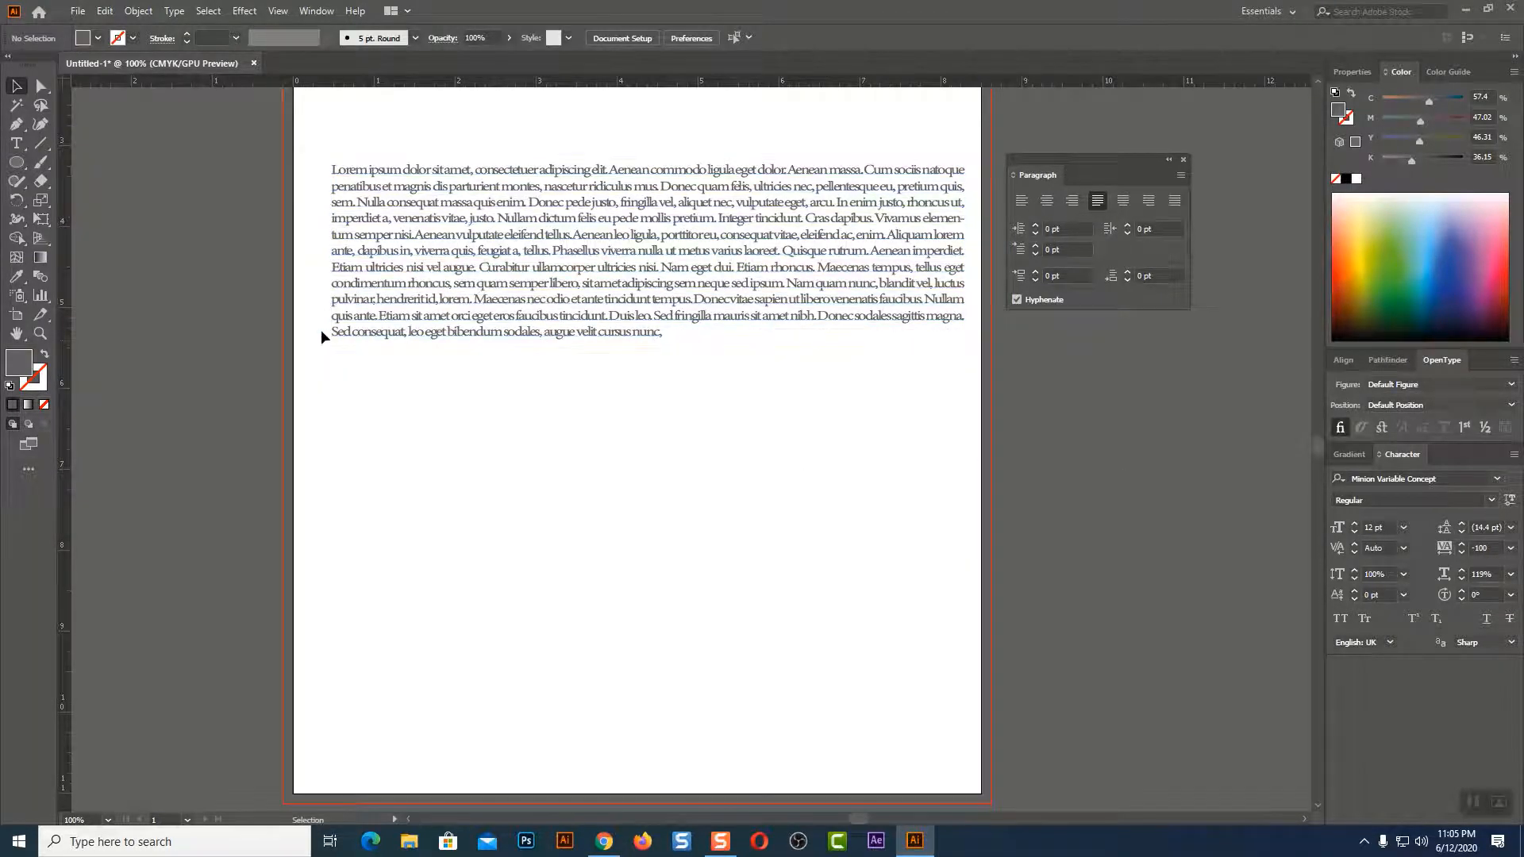
- Try the justified paragraph with its last line aligned centre and right, and with all lines justified
left_click(630, 280)
left_click(1123, 200)
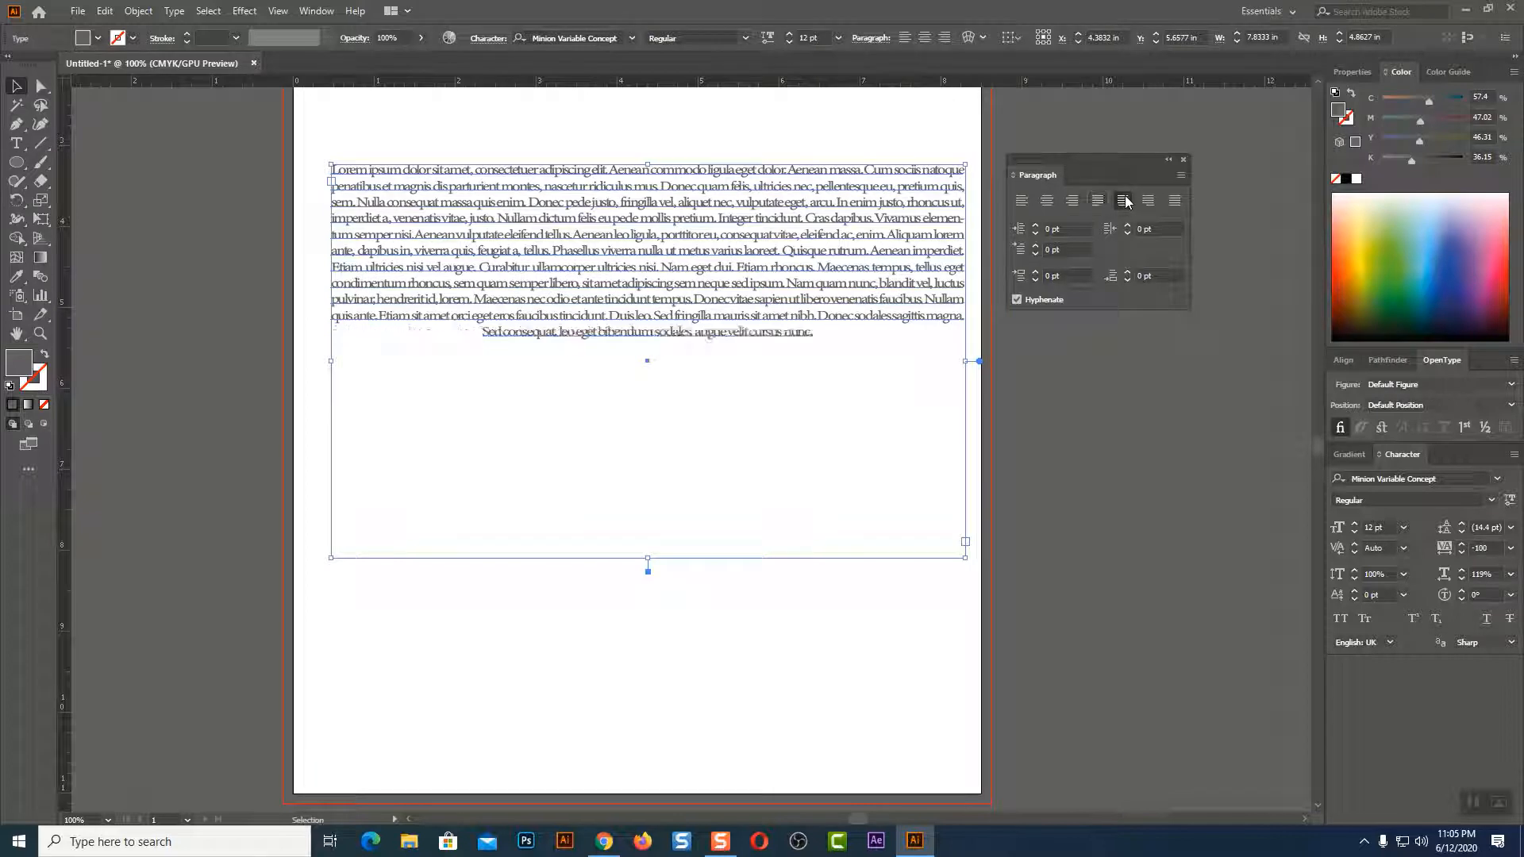
left_click(1148, 200)
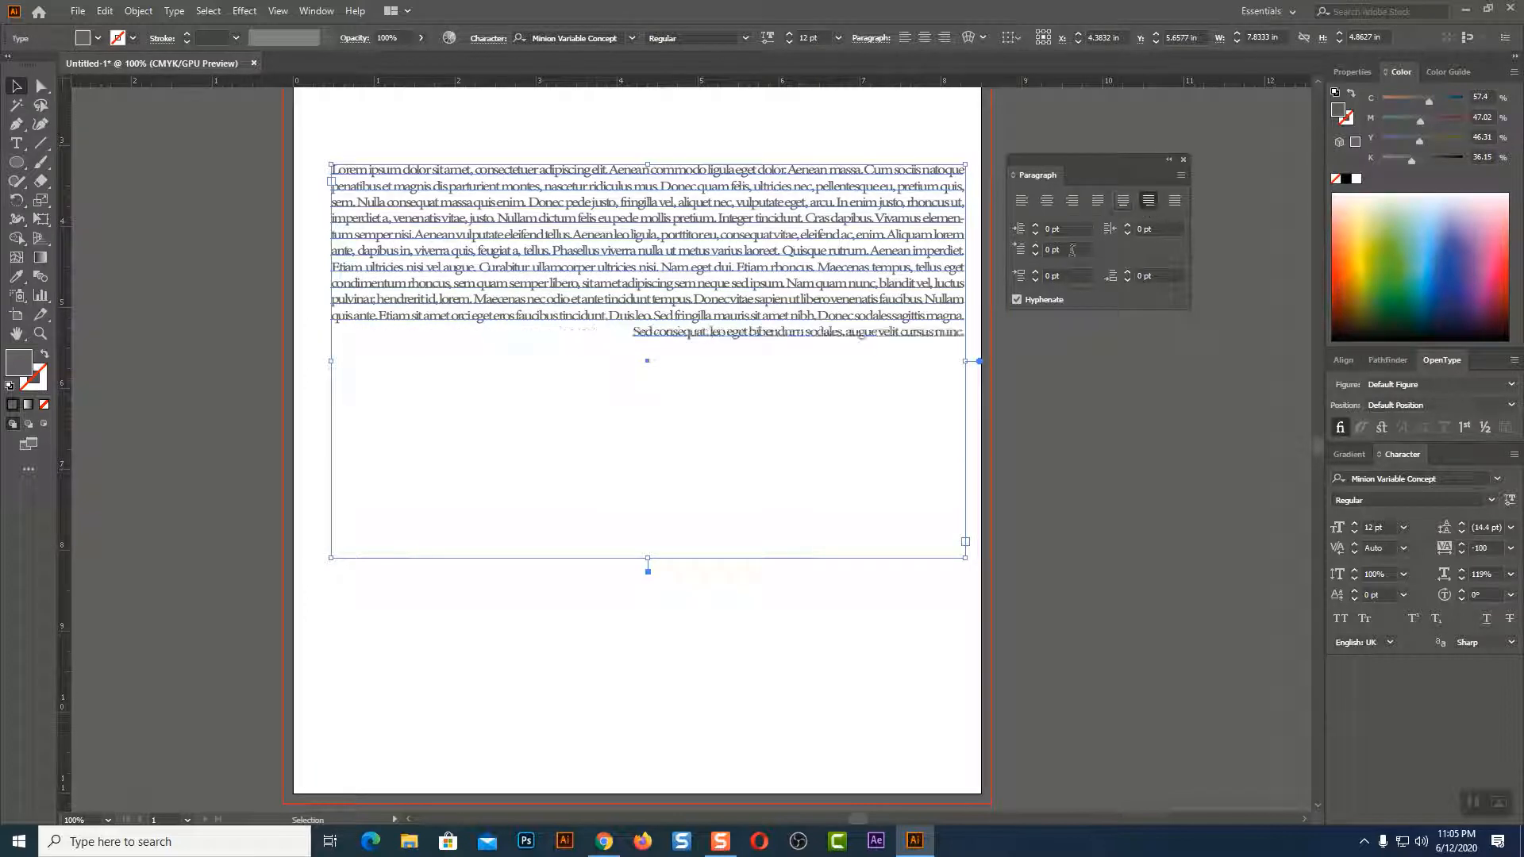
left_click(1178, 202)
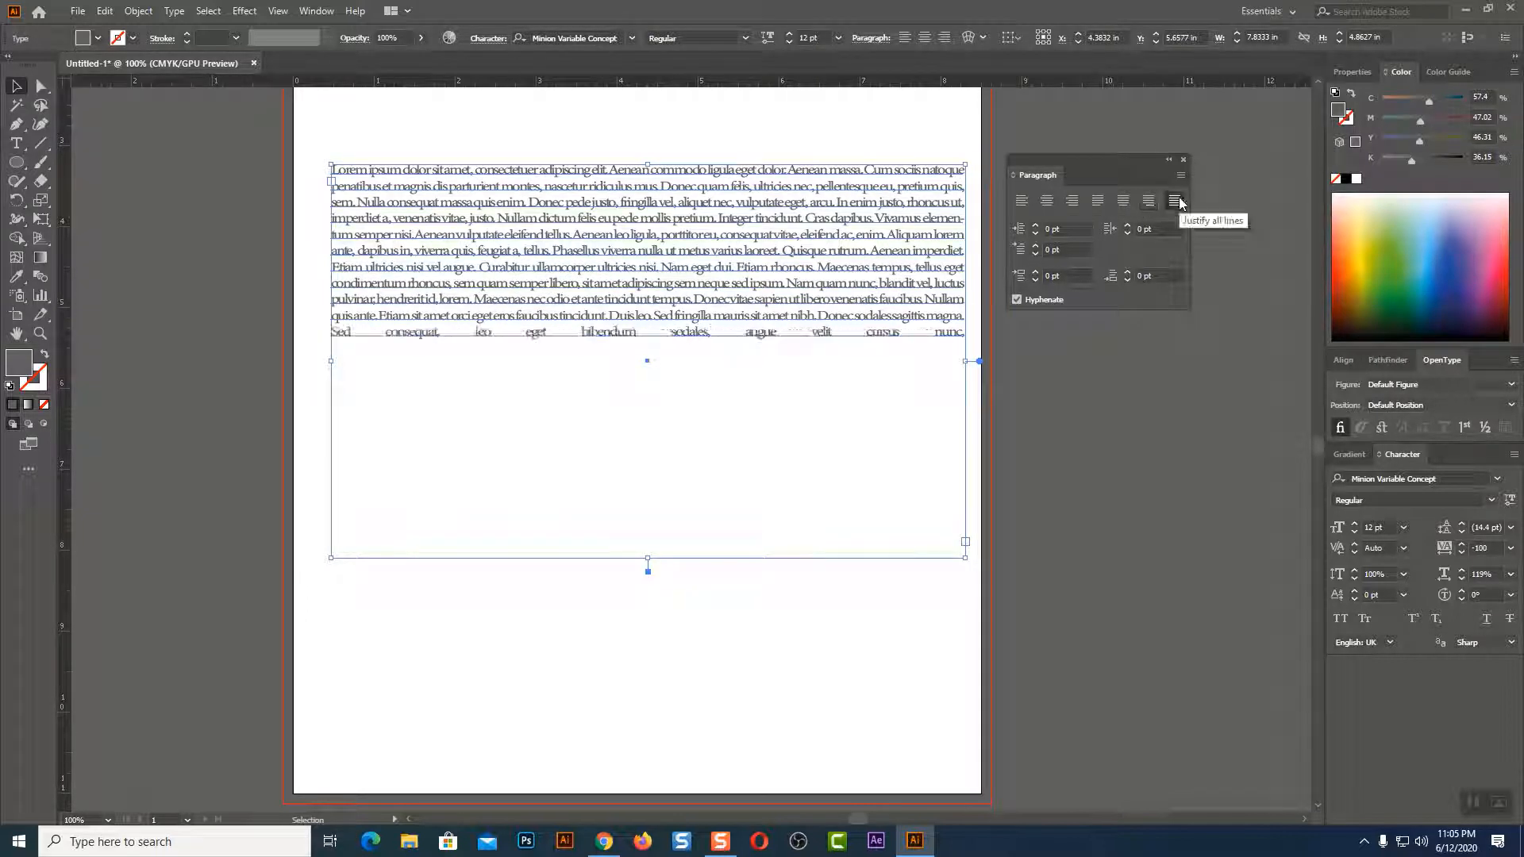
left_click(1099, 449)
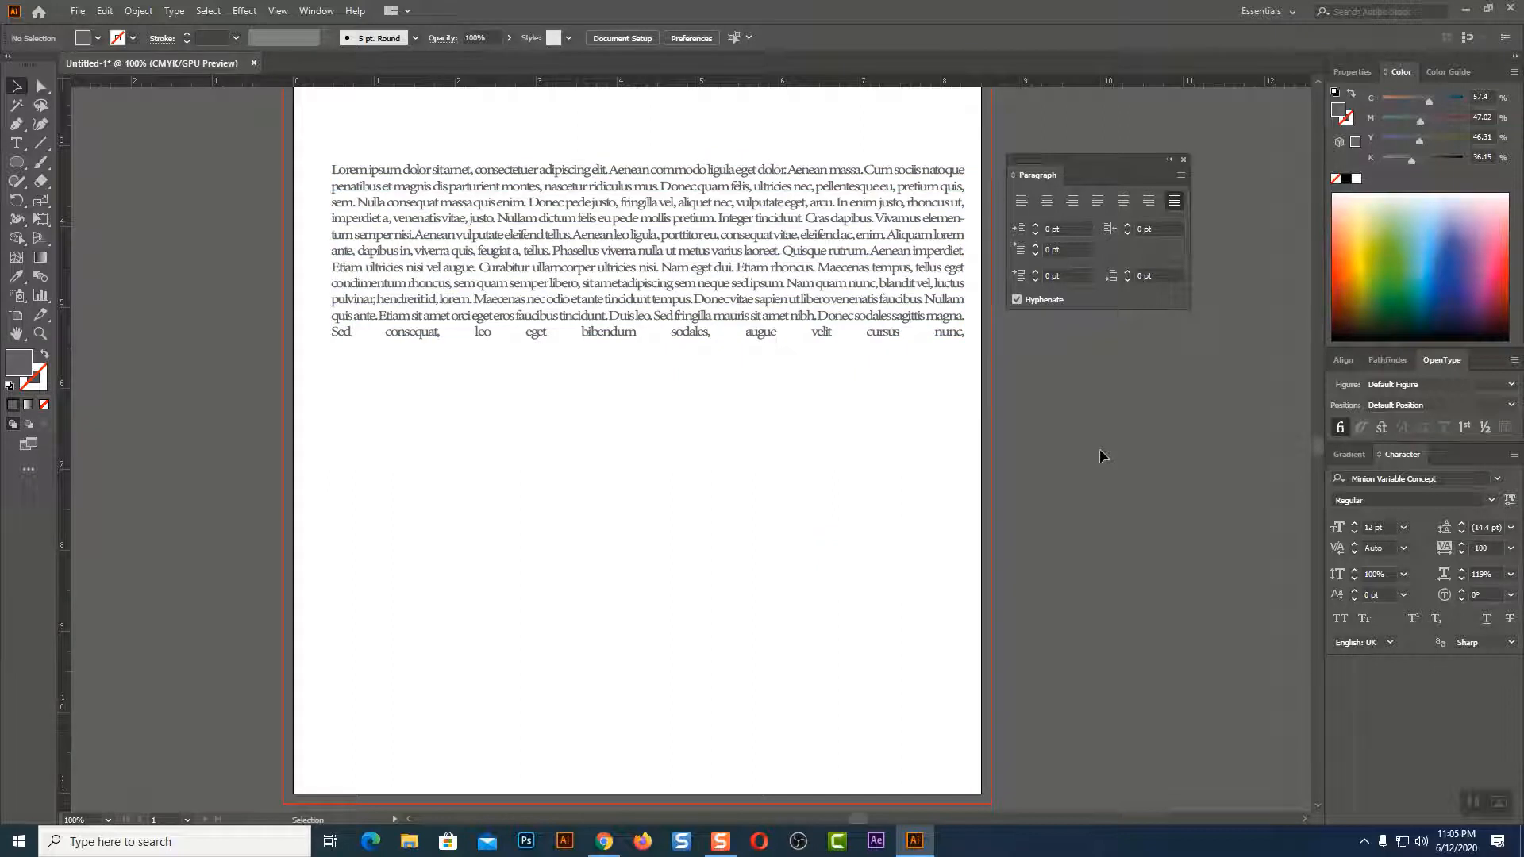
left_click(629, 237)
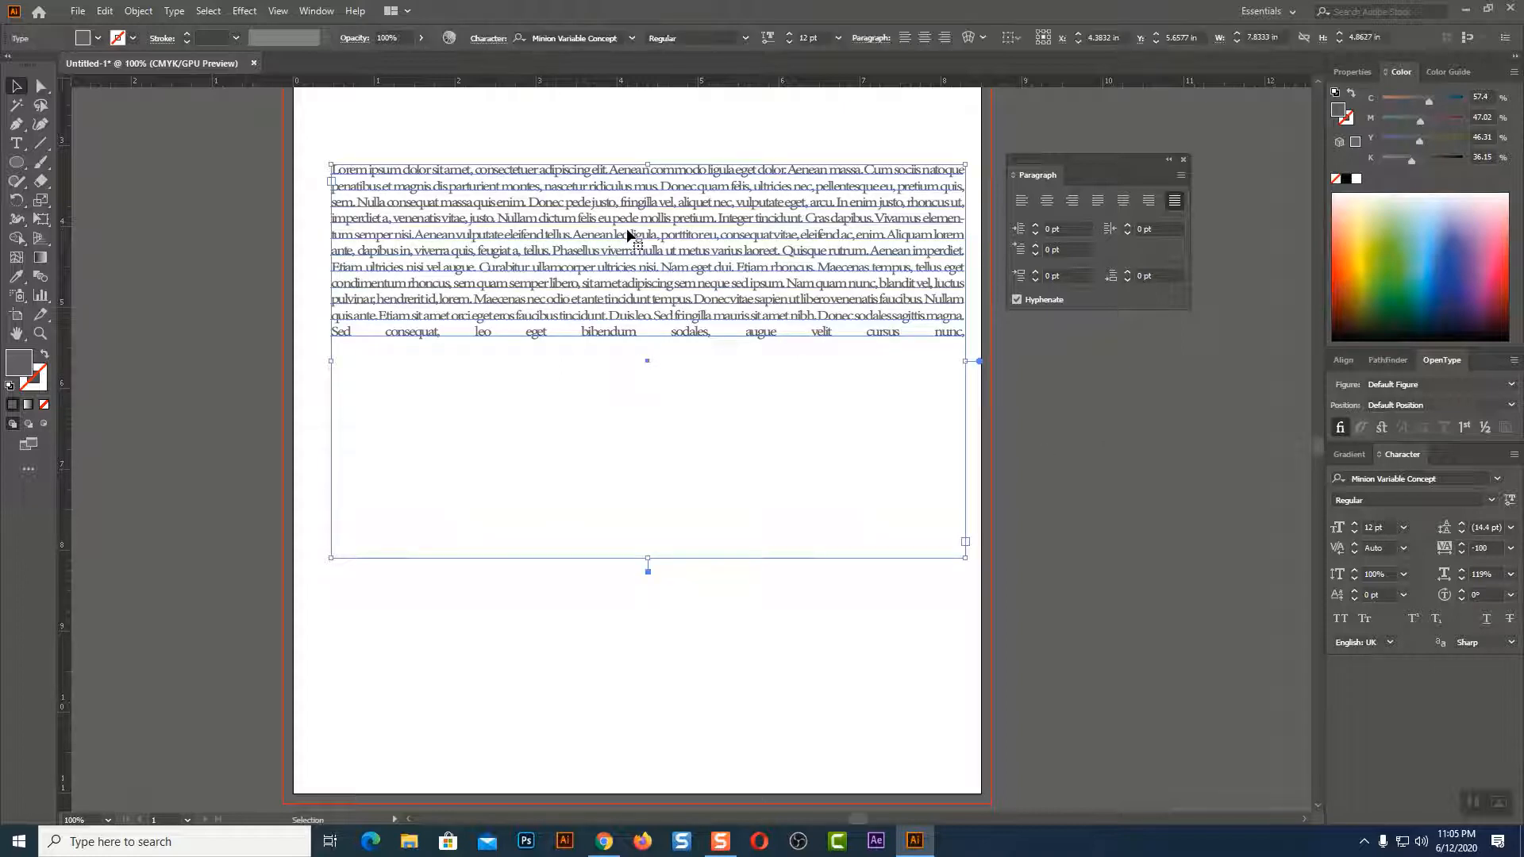
left_click(1159, 613)
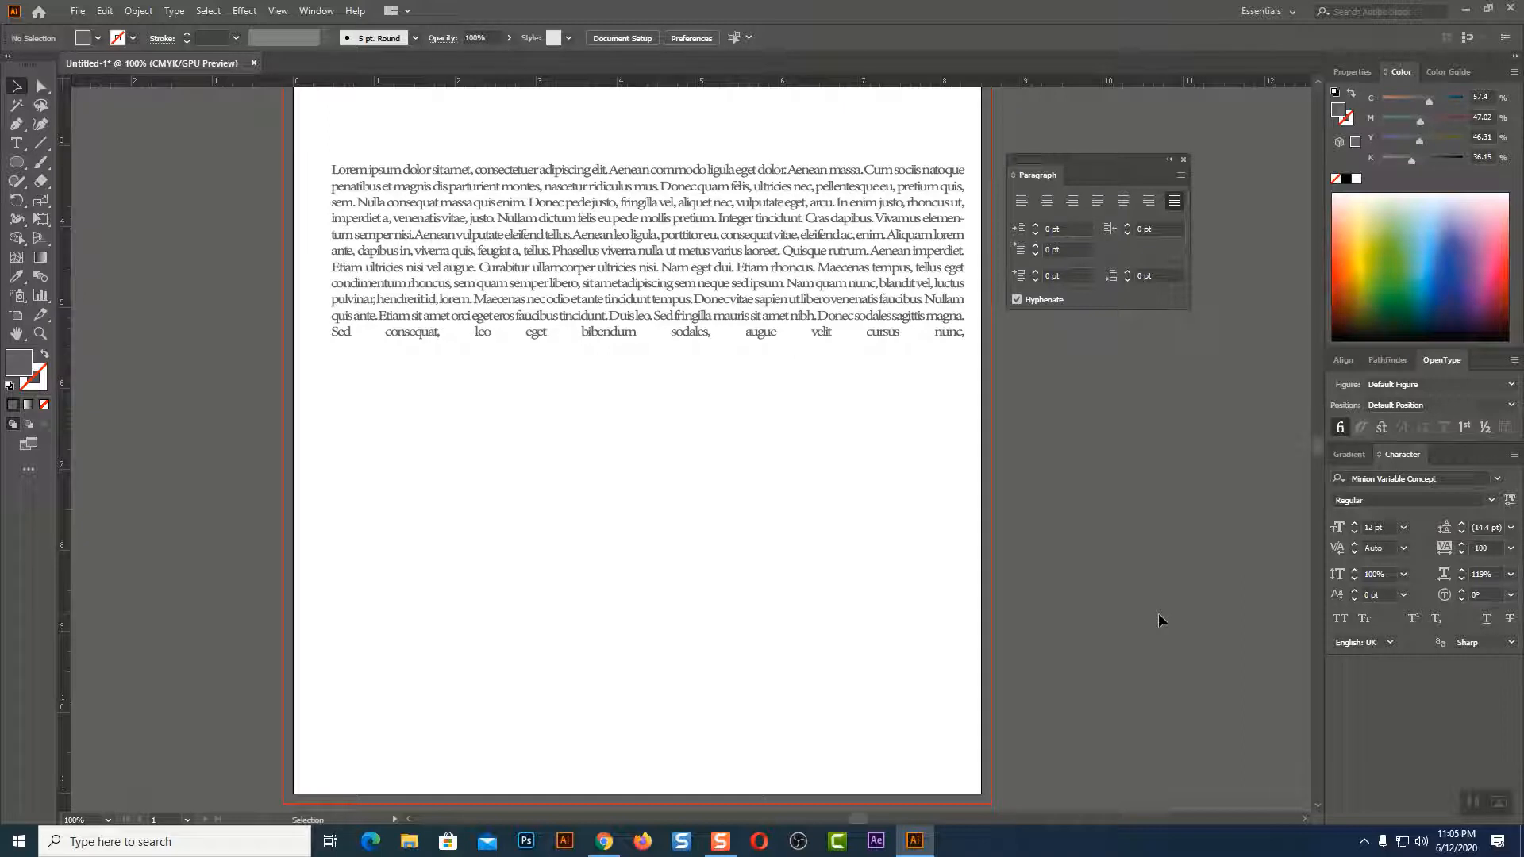
left_click(932, 322)
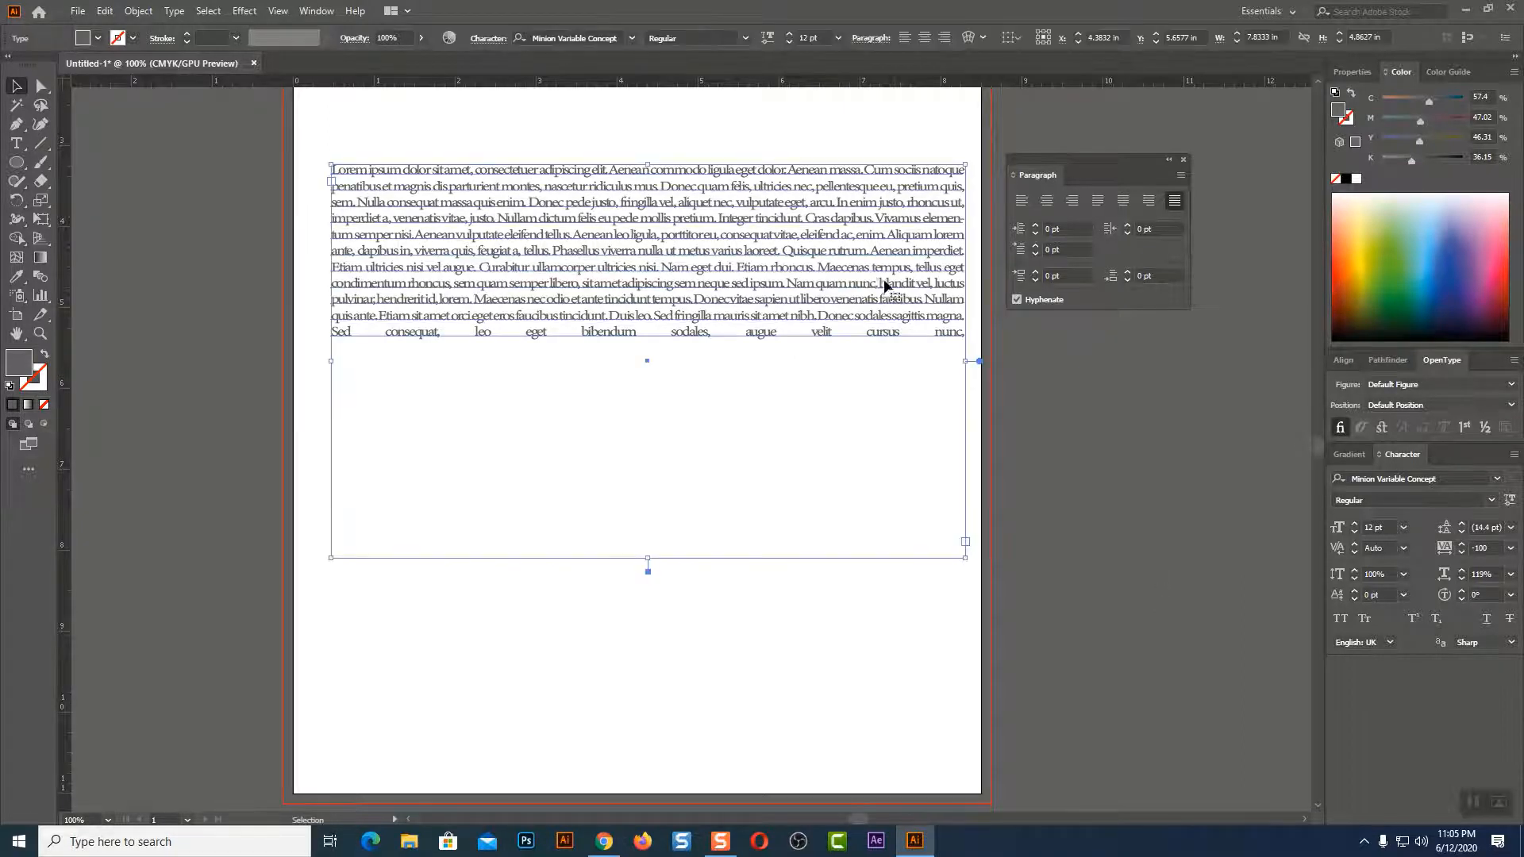
left_click(1098, 426)
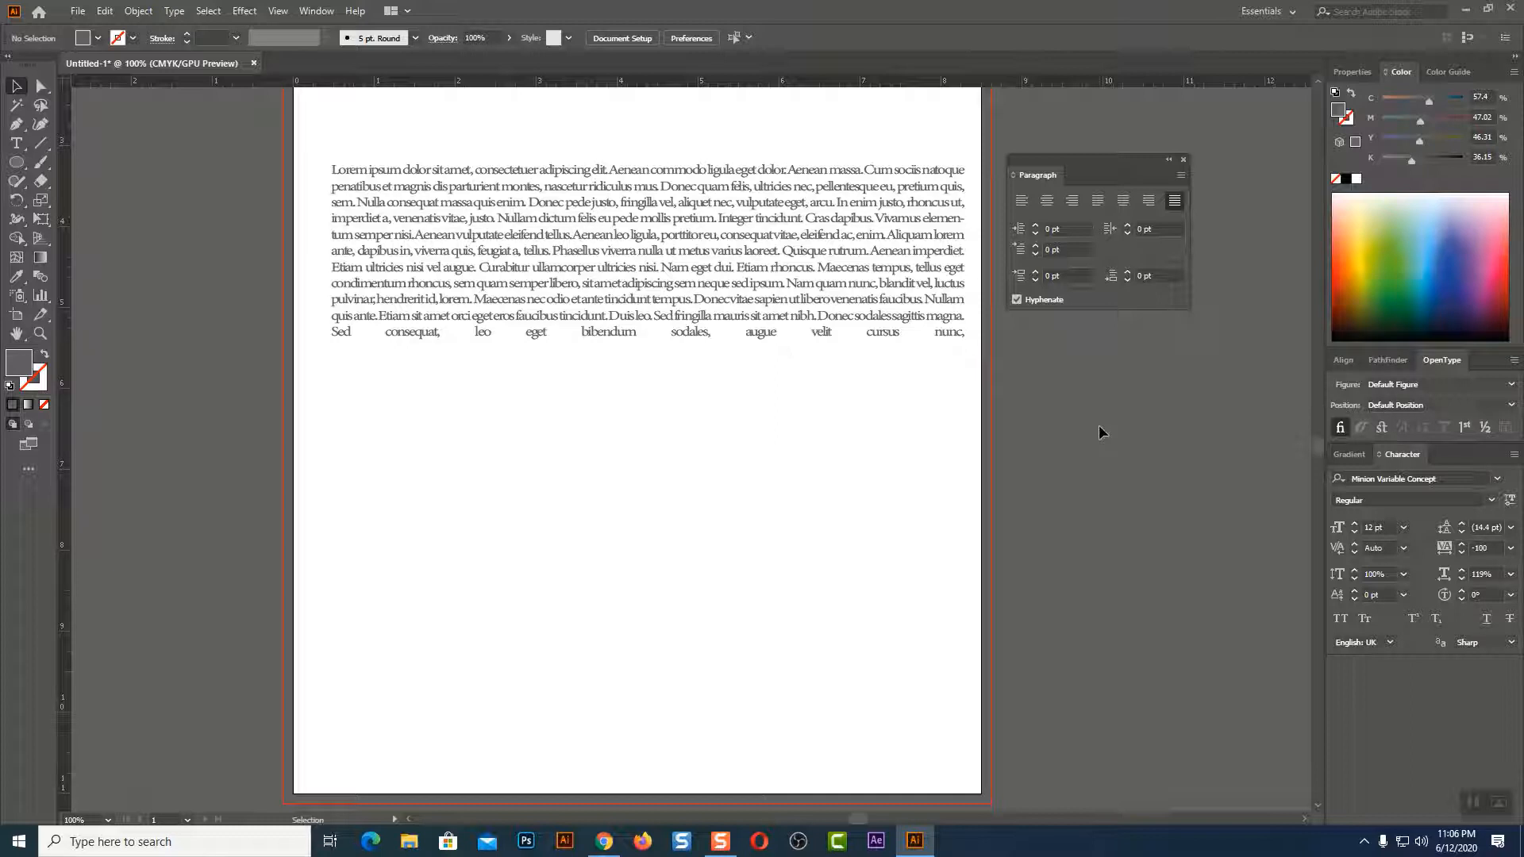
- Change the paragraph from all lines justified to justified with the last line aligned left
left_click(781, 302)
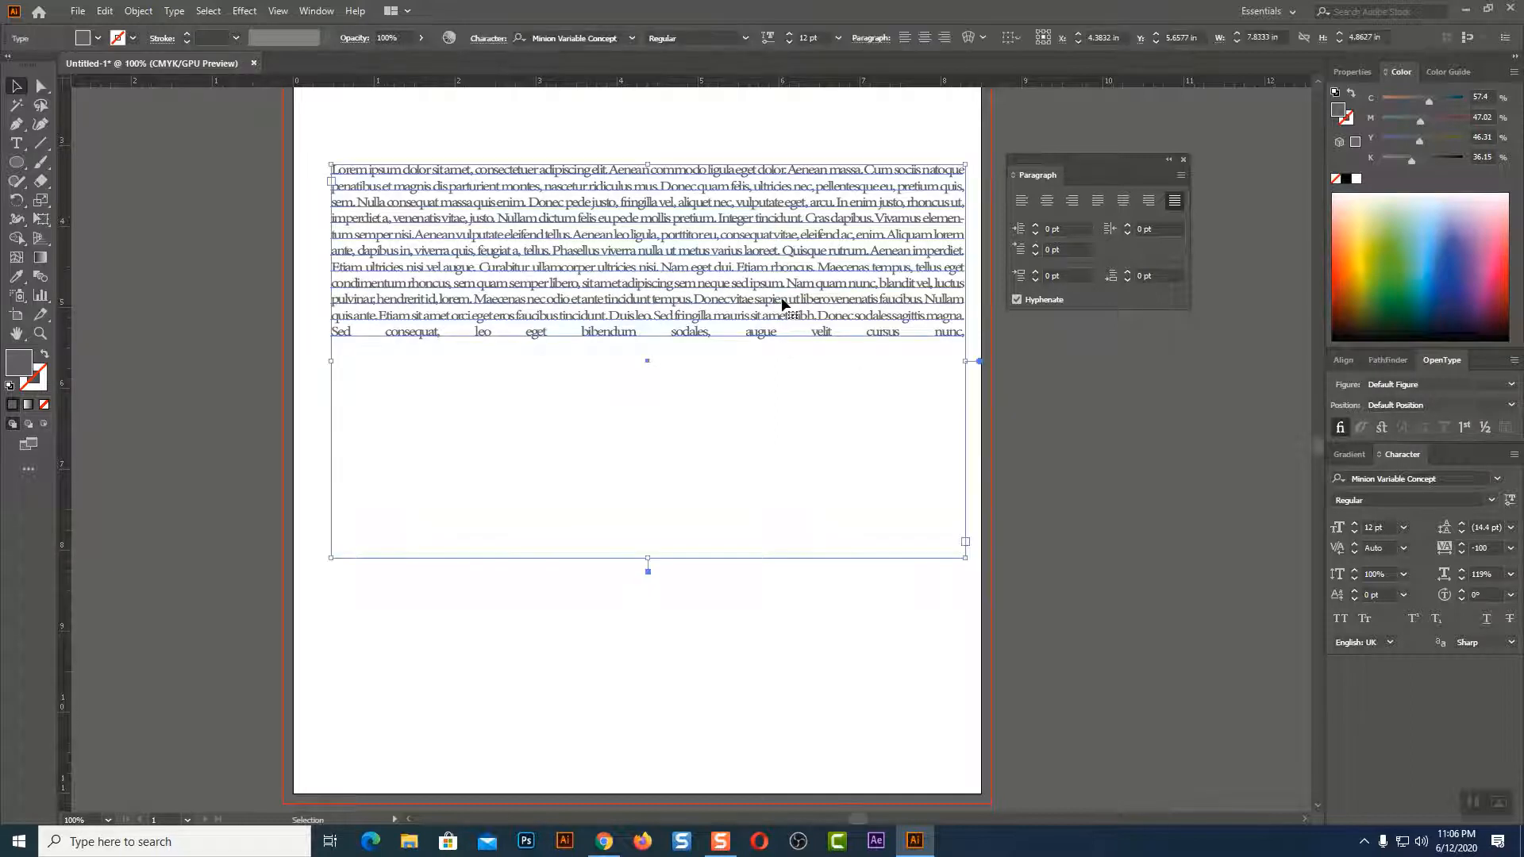
left_click(1097, 201)
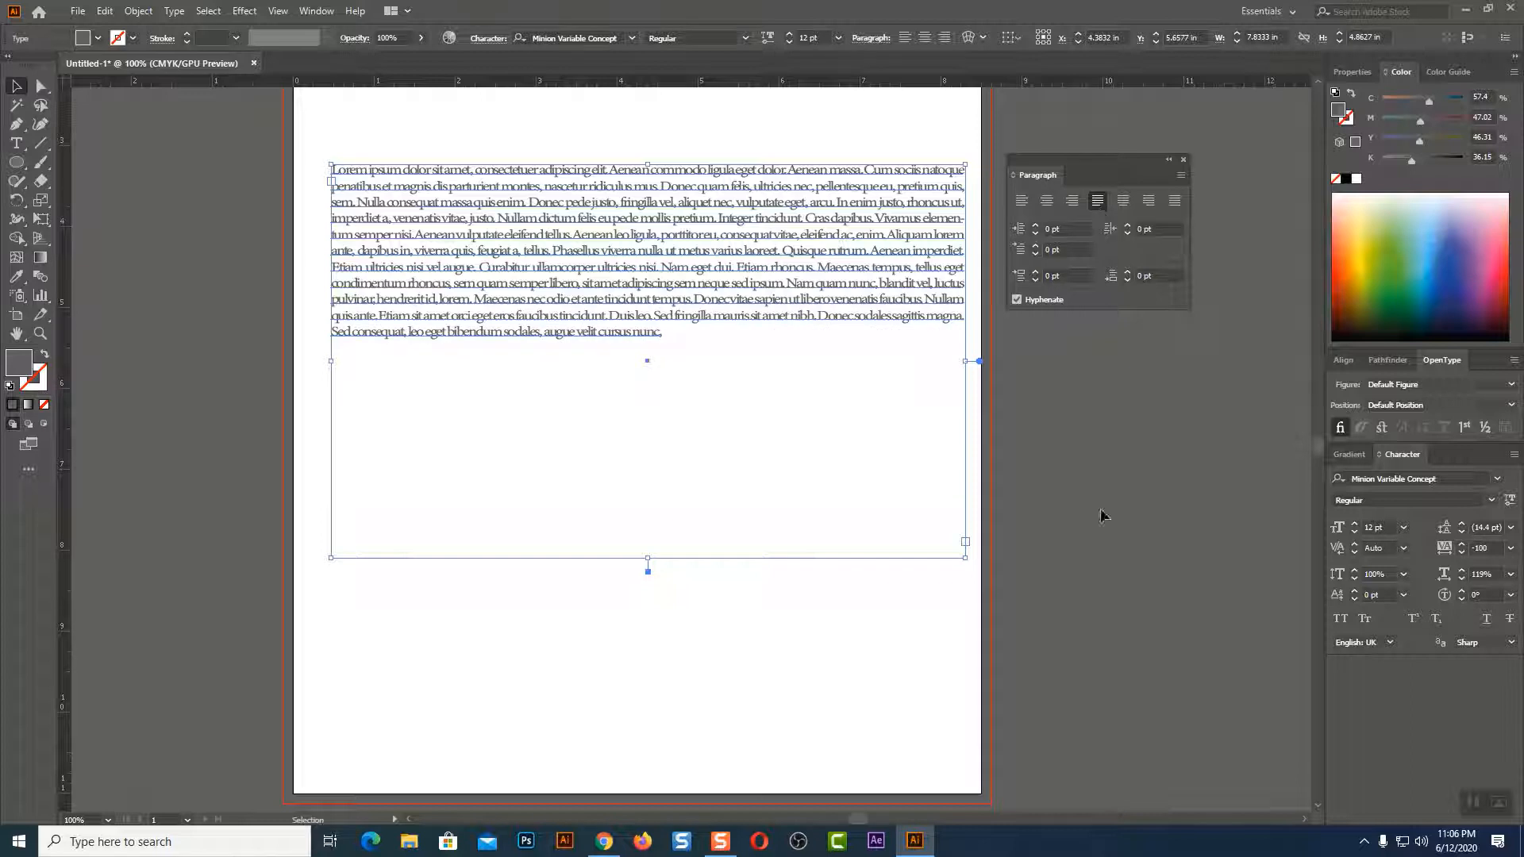
left_click(1101, 542)
- Try a left indent of 26 pt on the paragraph, and set the indent back to 0 pt
left_click(790, 285)
left_click(1036, 227)
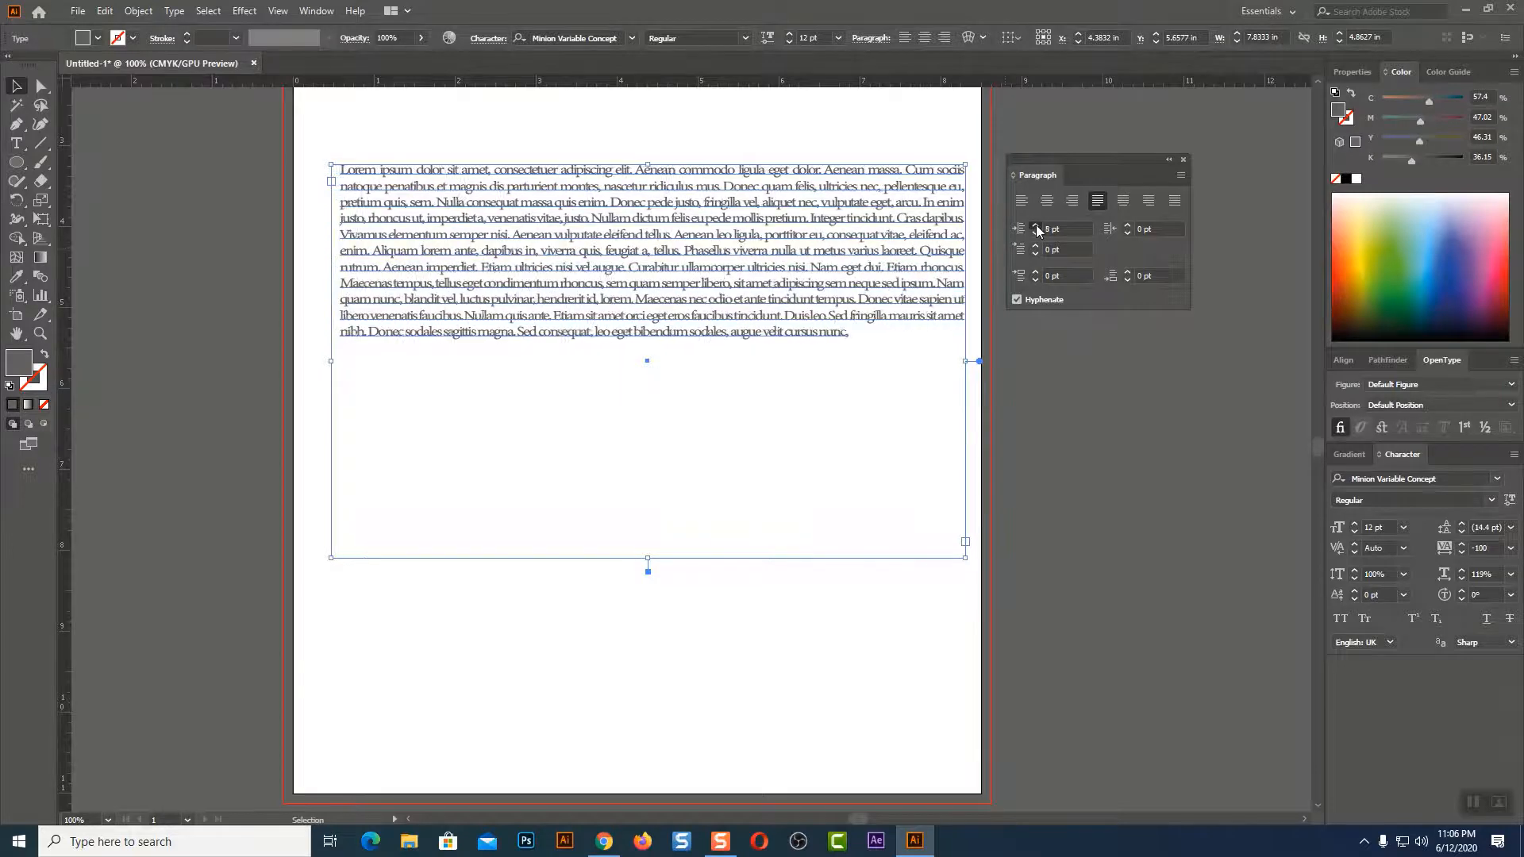
left_click(1035, 228)
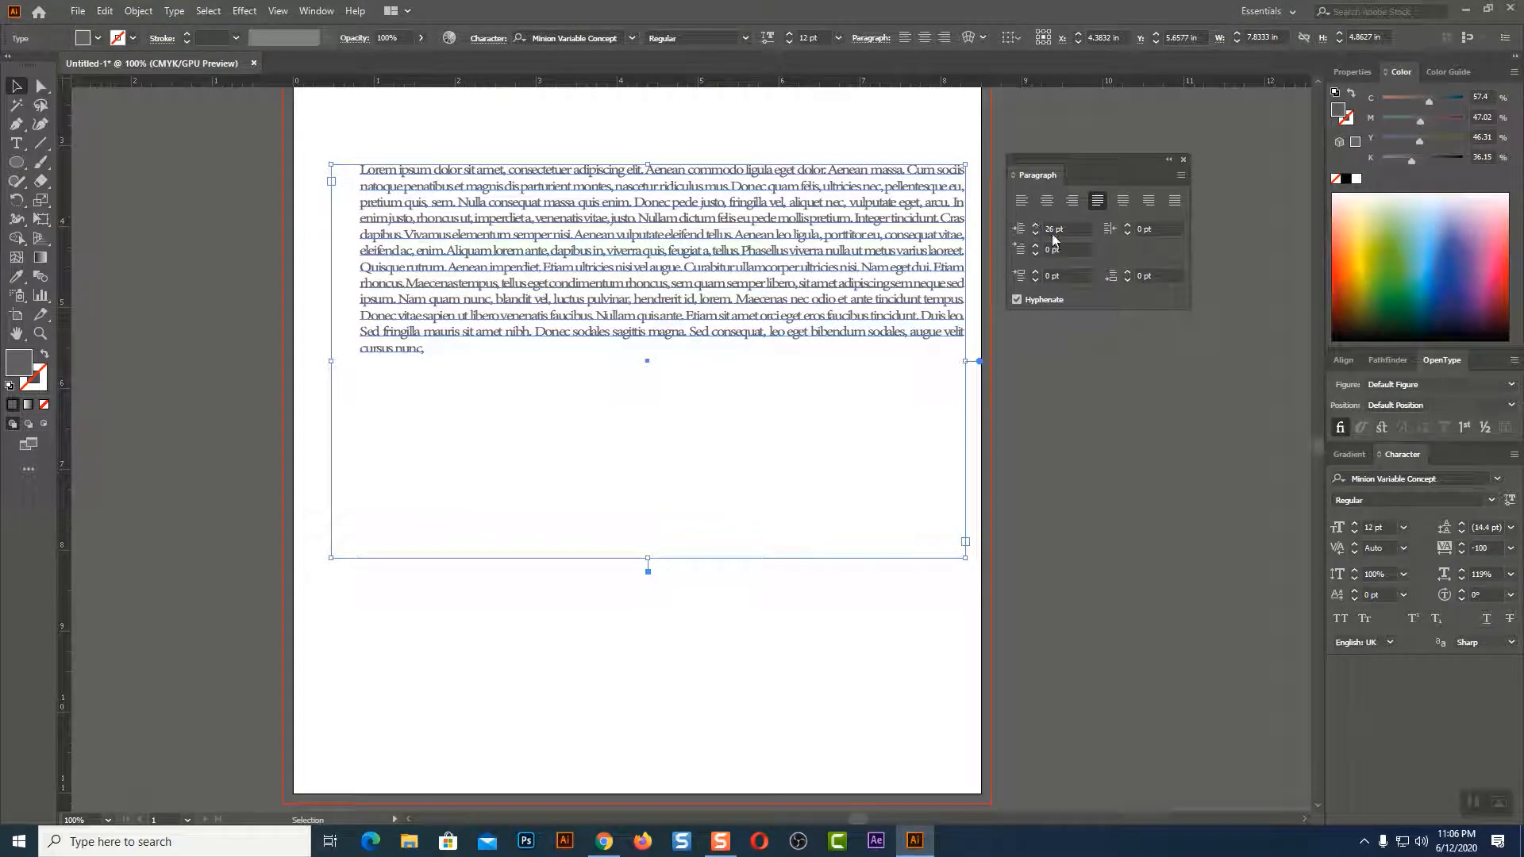
left_click(1034, 237)
type("0")
key("Return")
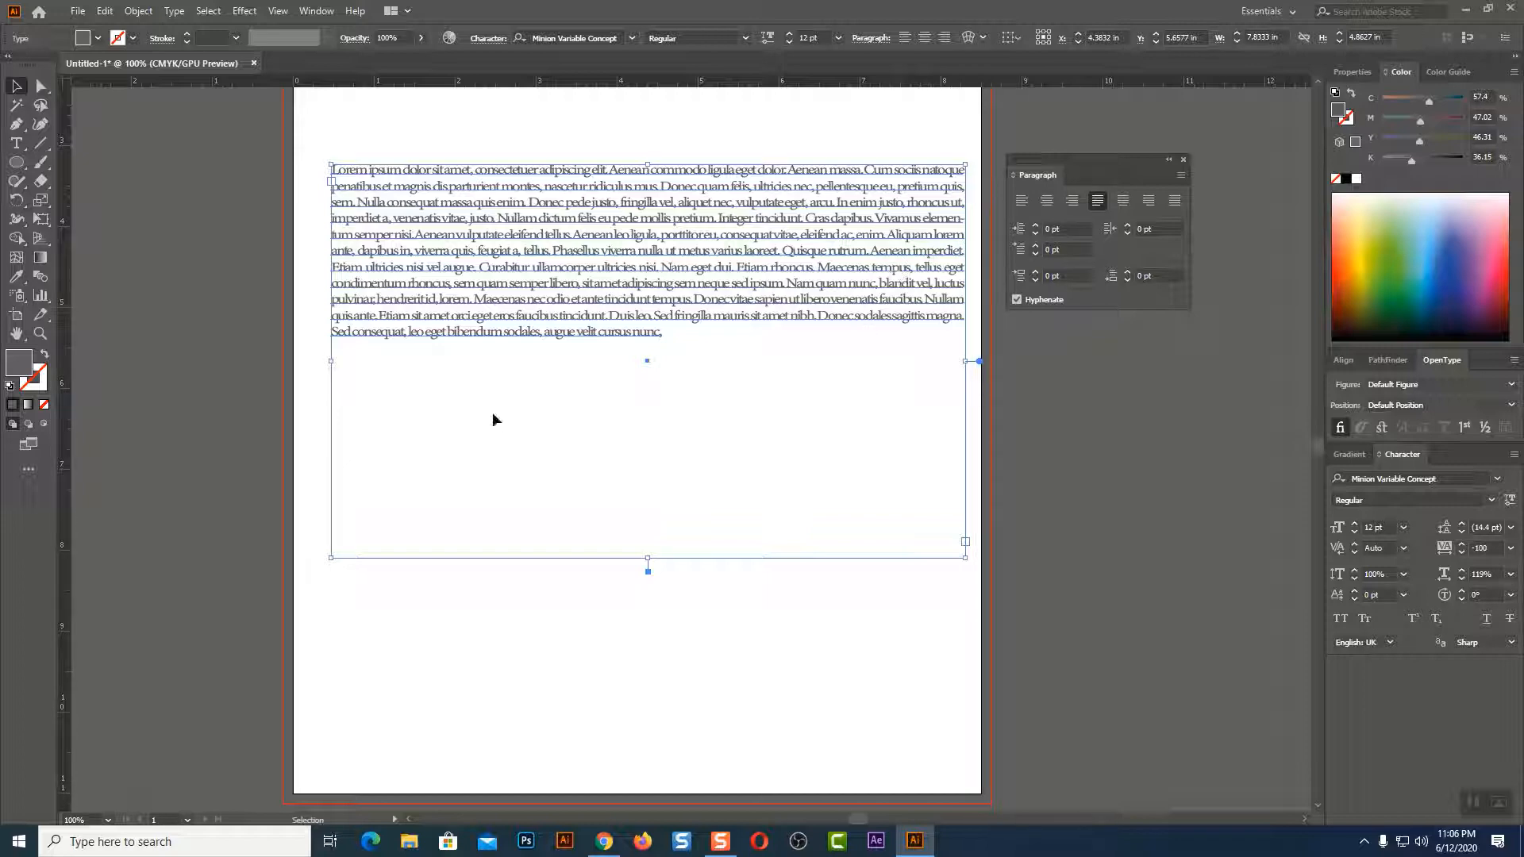
- Widen the text frame to the page's left edge, about 8.3 in wide, and set the paragraph's left indent to 22 pt
left_click_drag(331, 361, 294, 365)
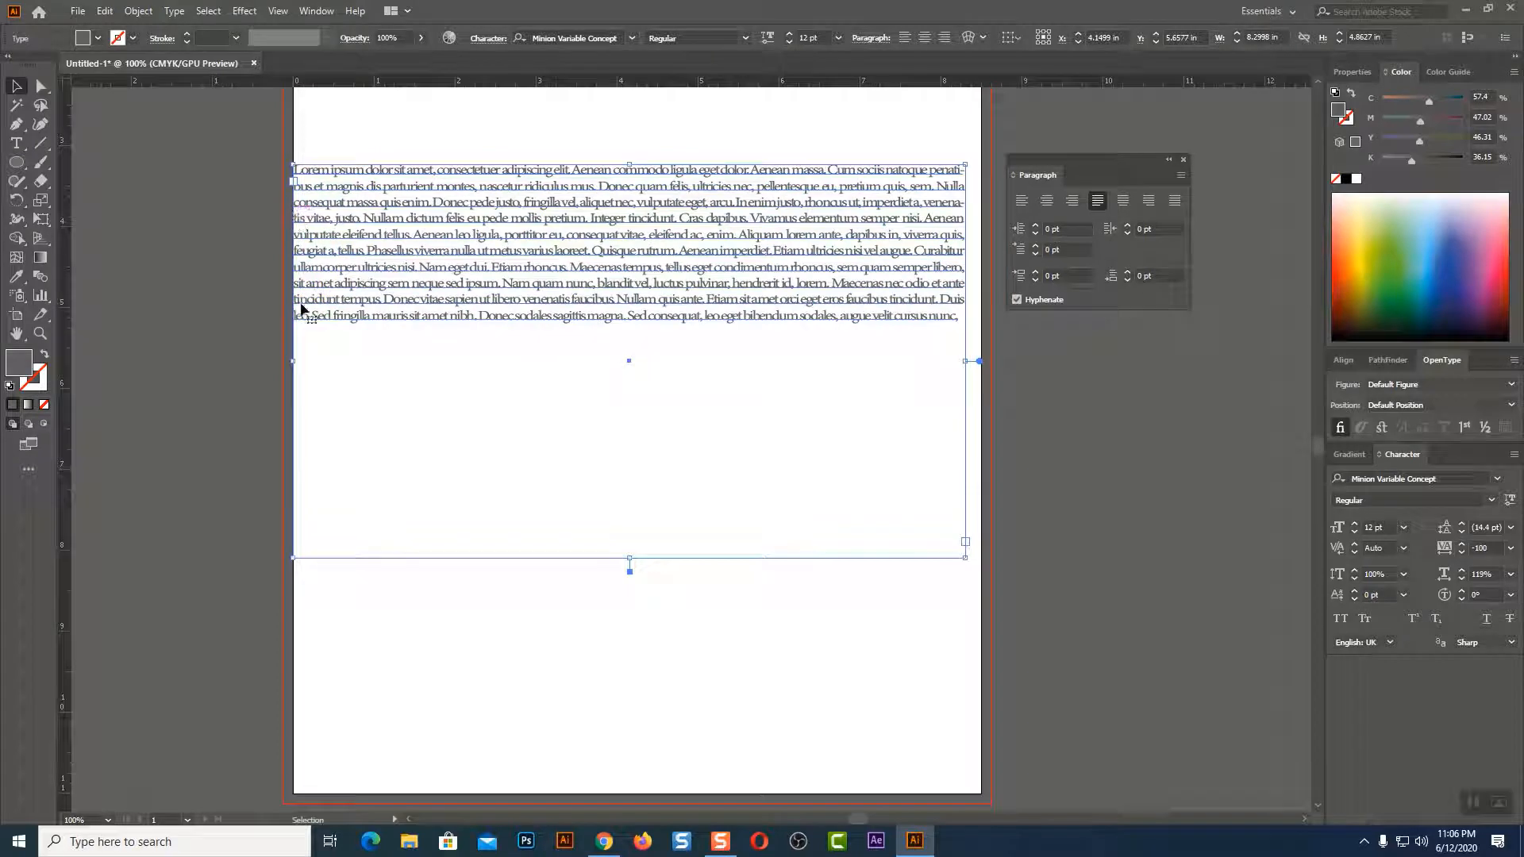
left_click(1035, 228)
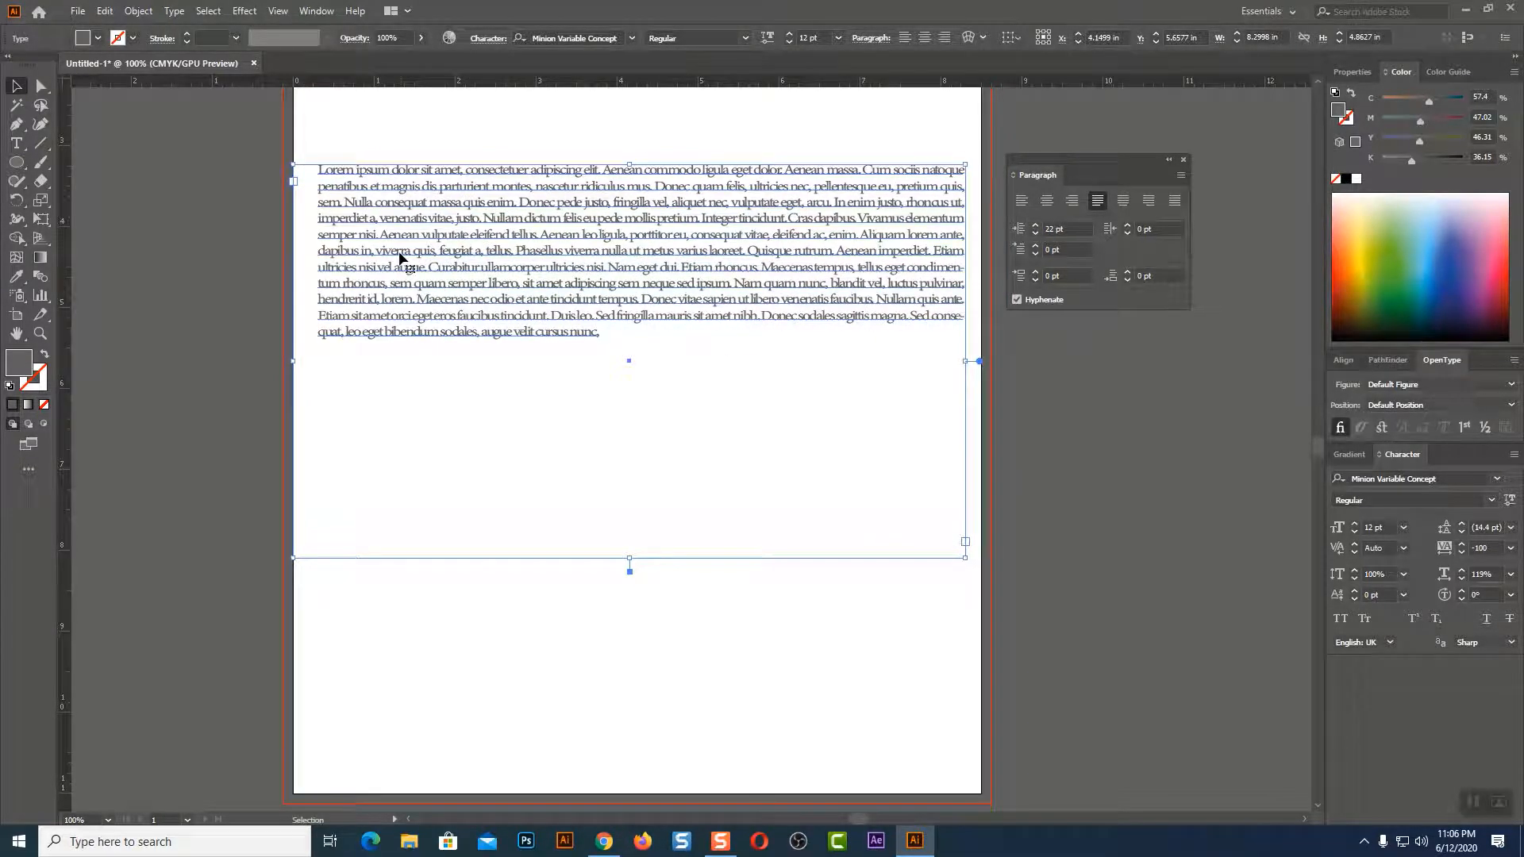
- Narrow the text frame from its left edge to about 7.9 in wide, and set the paragraph's left indent to 0 pt
left_click_drag(294, 361, 327, 361)
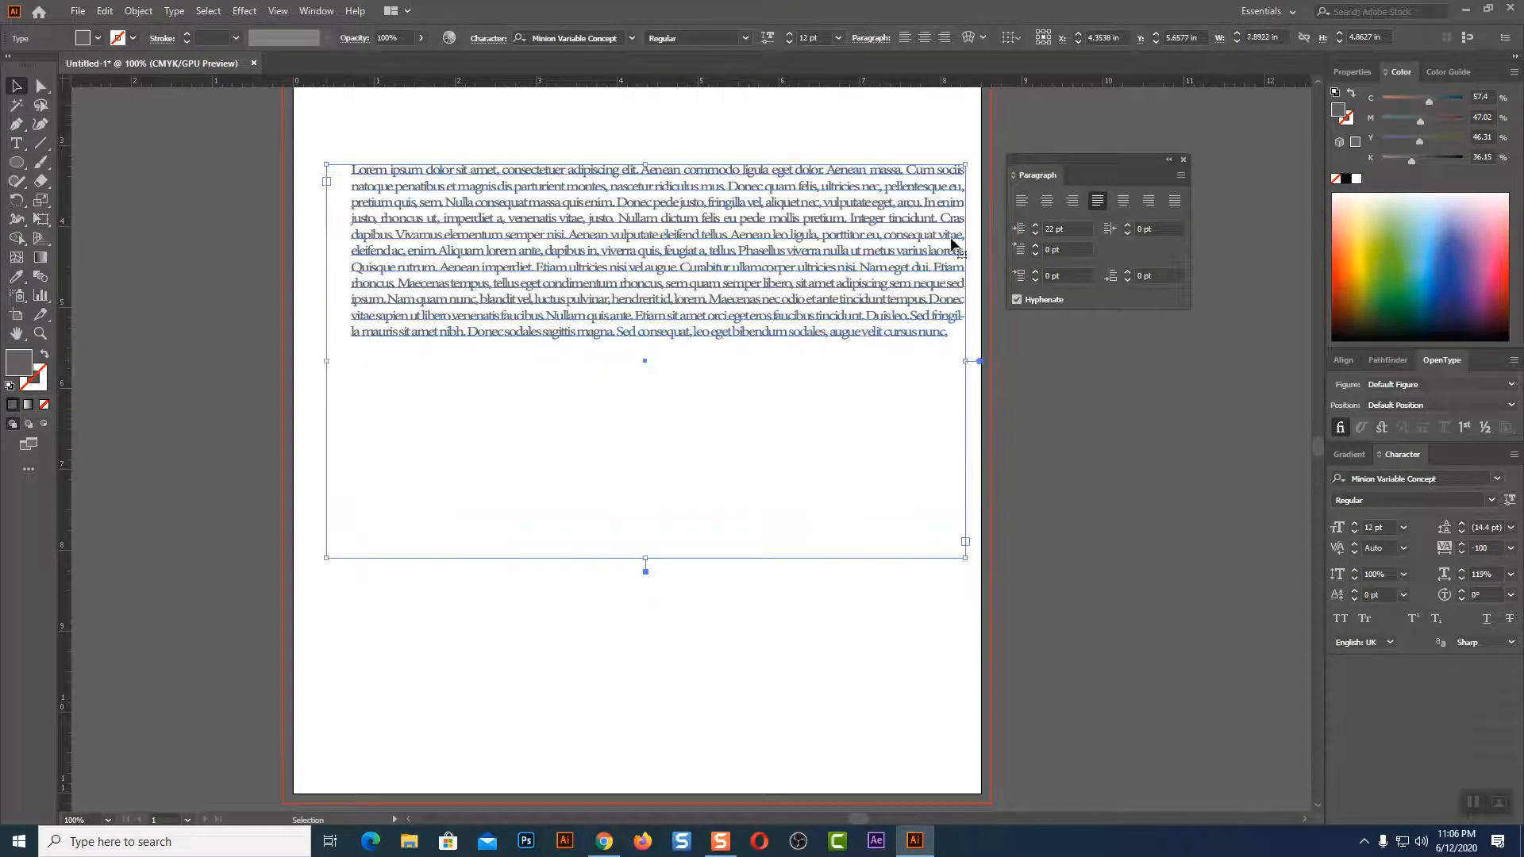
left_click(1035, 232)
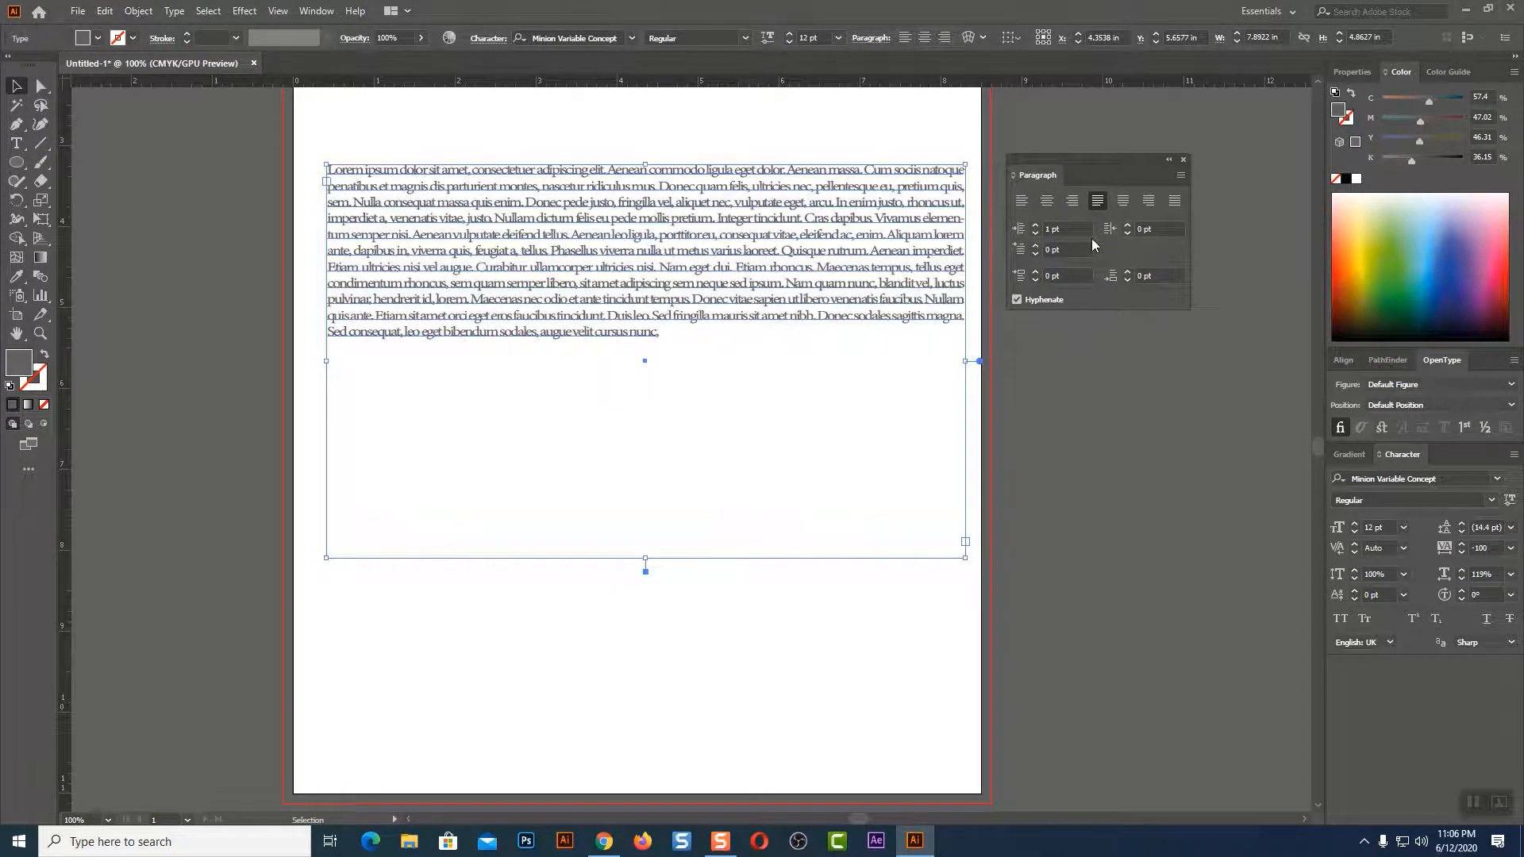
left_click(1051, 229)
- Try a right indent of about 21 pt on the paragraph, and set the right indent back to 0 pt
left_click(1127, 227)
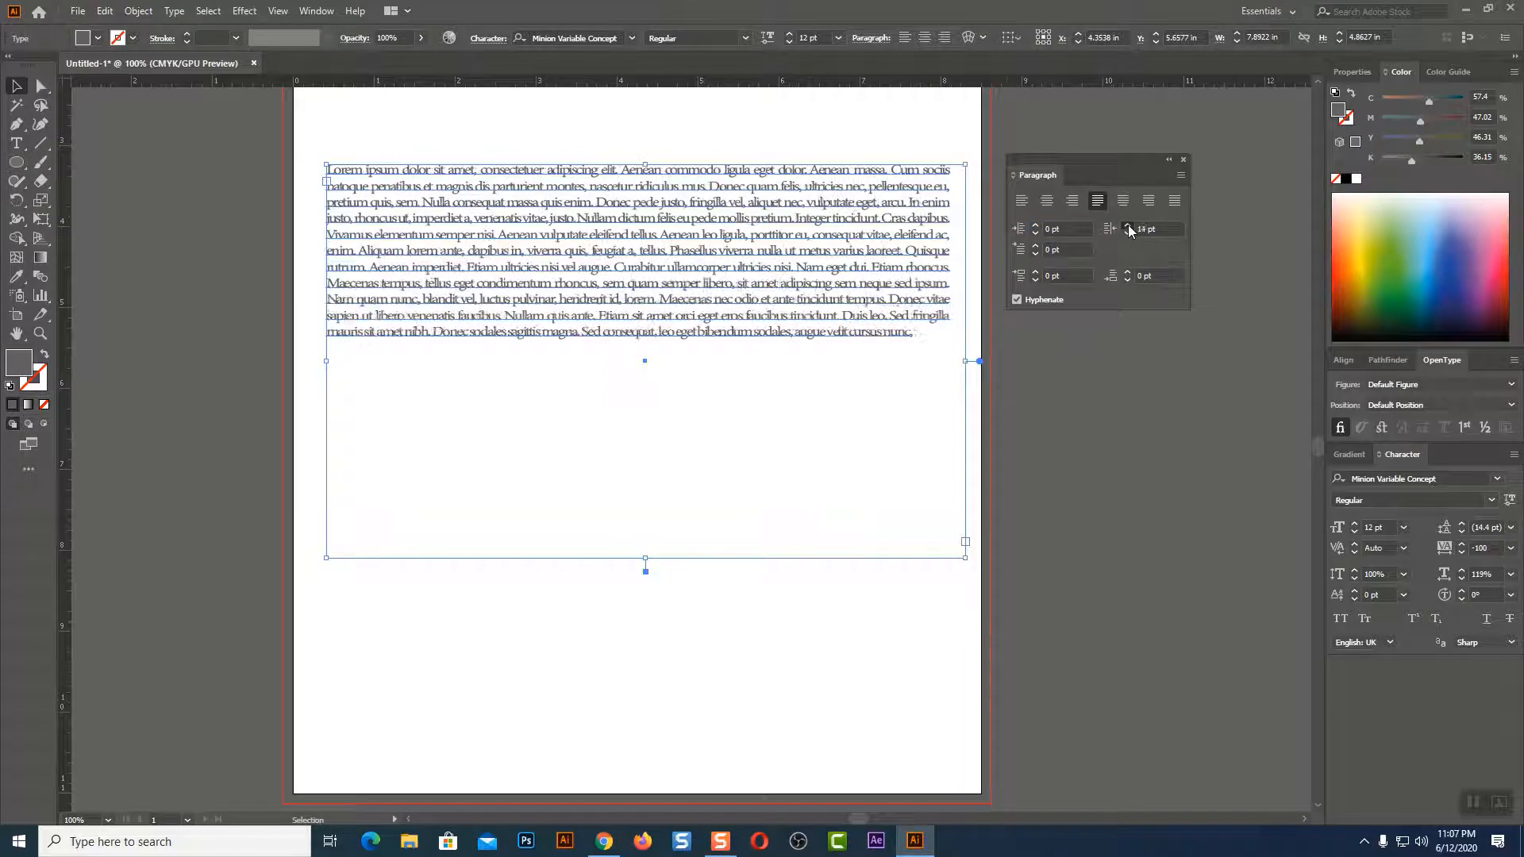
double_click(1146, 229)
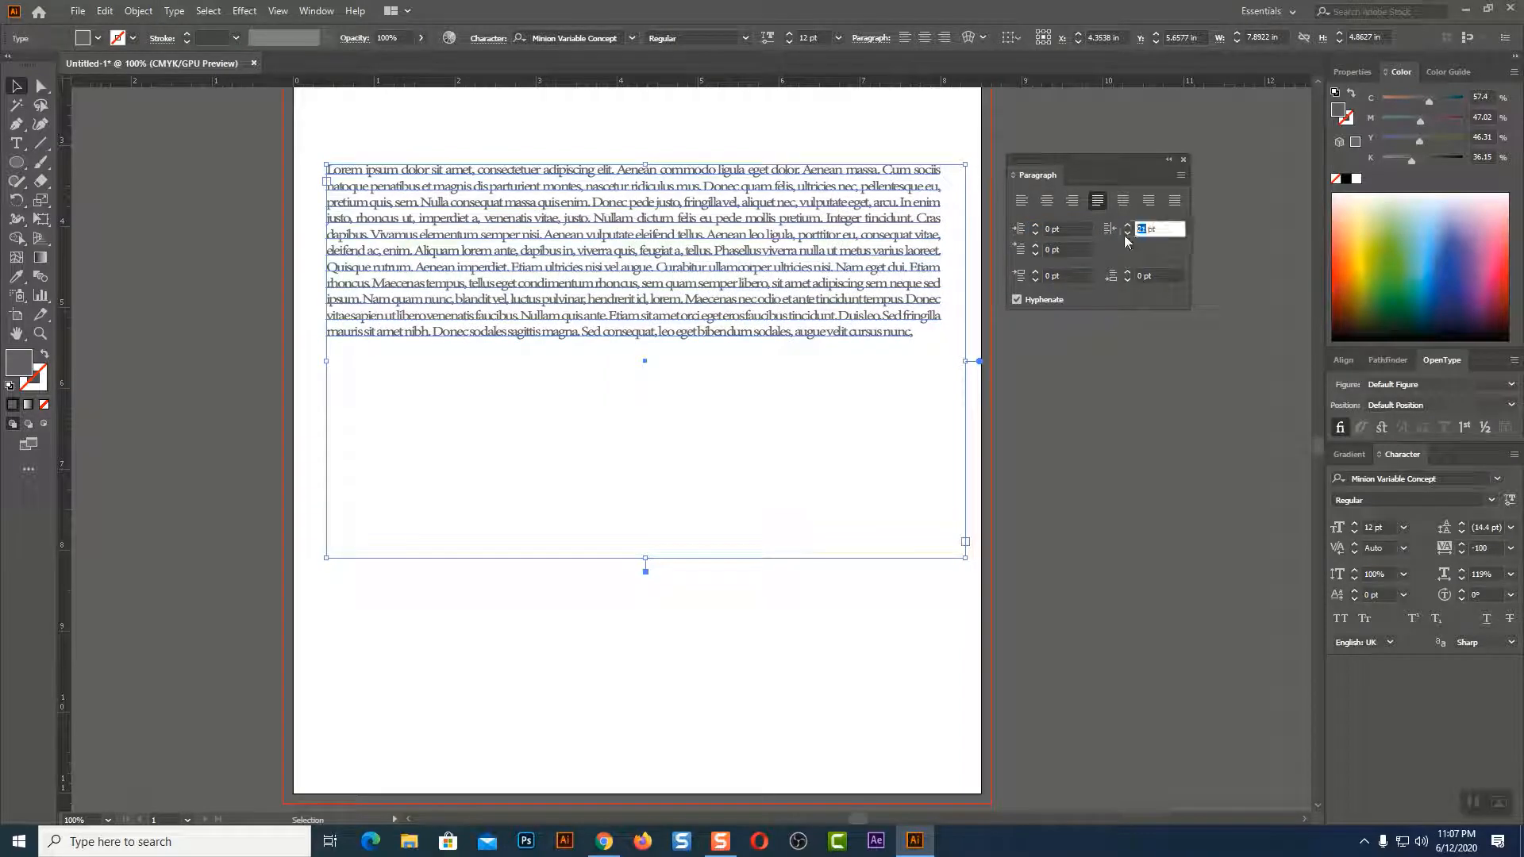
type("0")
left_click(1036, 247)
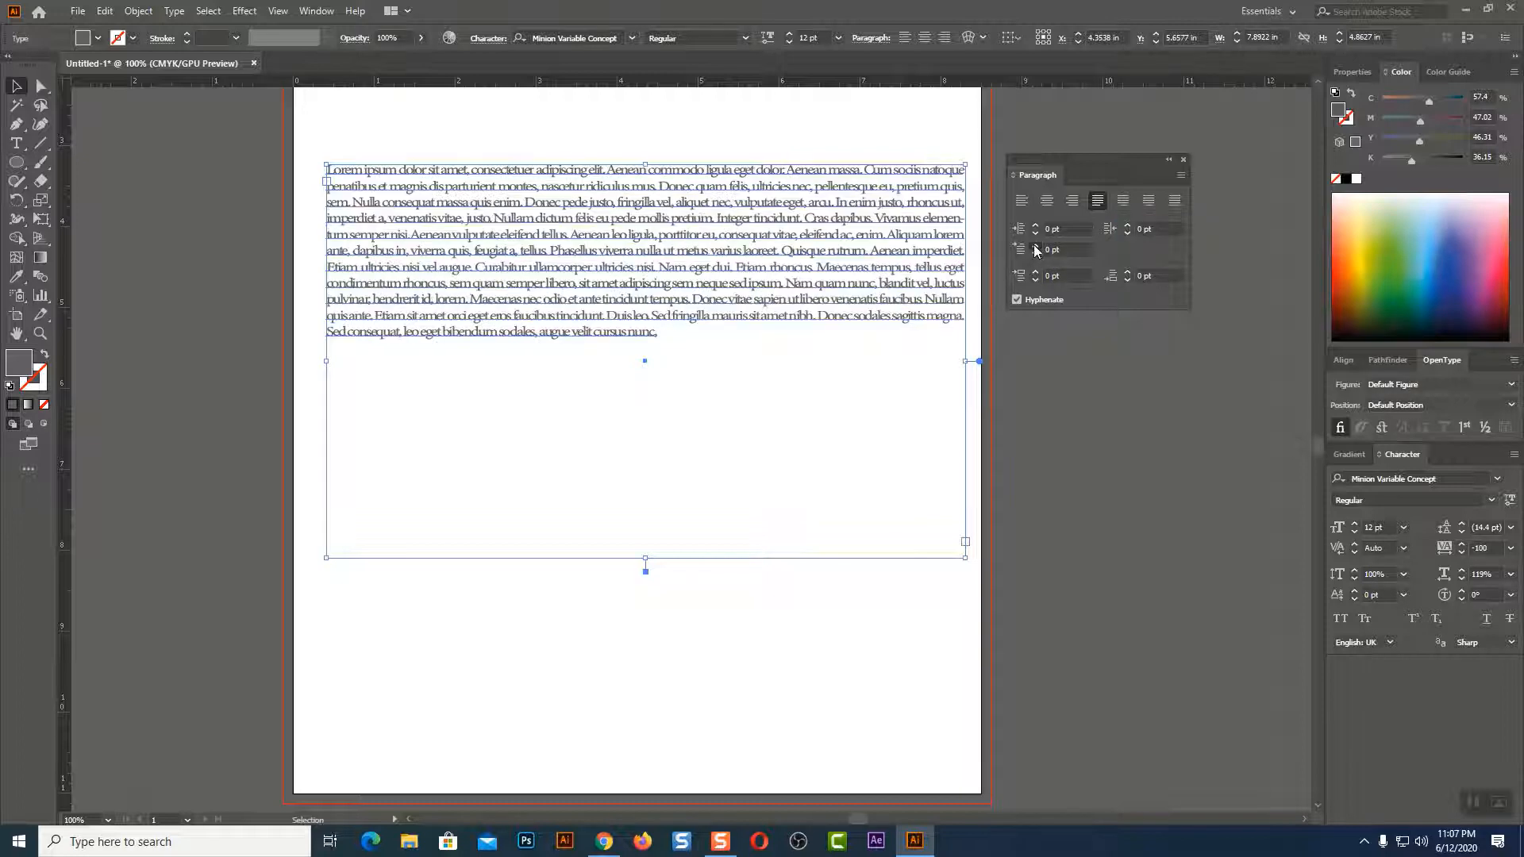
- Try a first-line indent of 74 pt on the paragraph, and set it back to 0 pt
left_click_drag(1036, 250, 1035, 249)
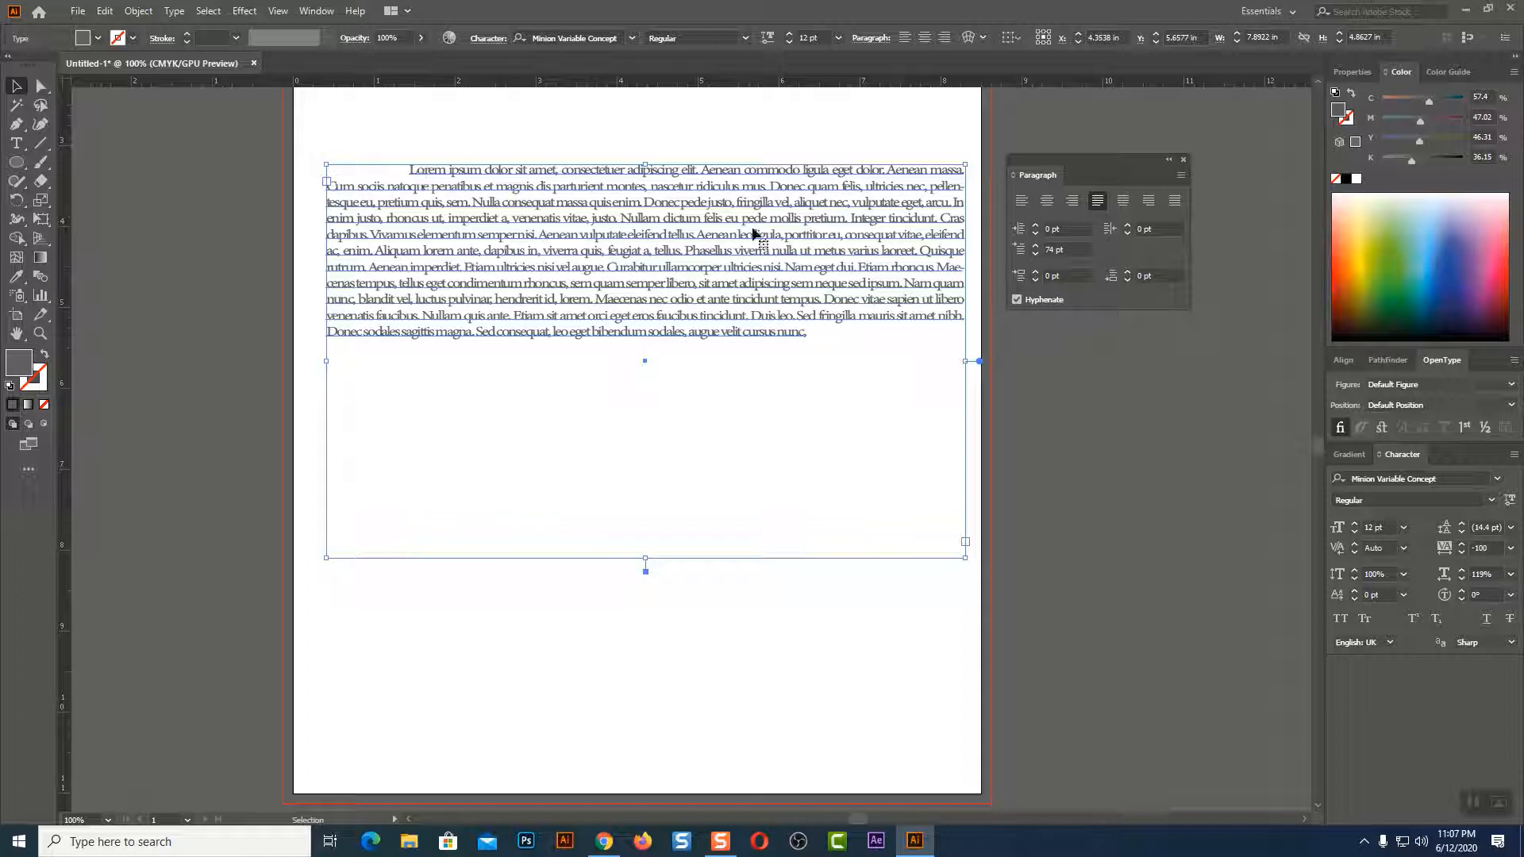
double_click(1051, 248)
type("0")
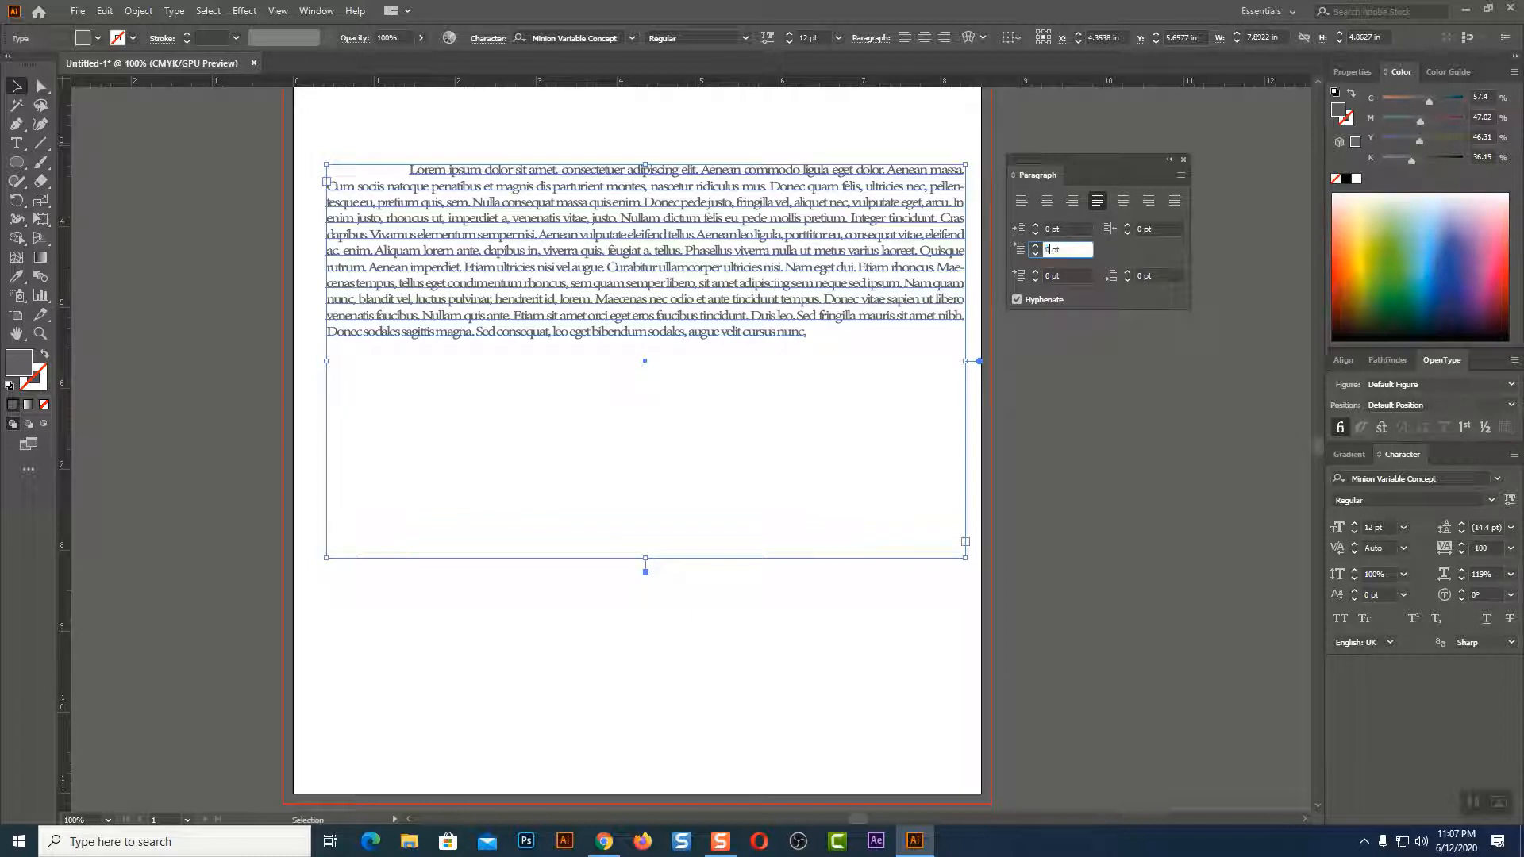
key("Return")
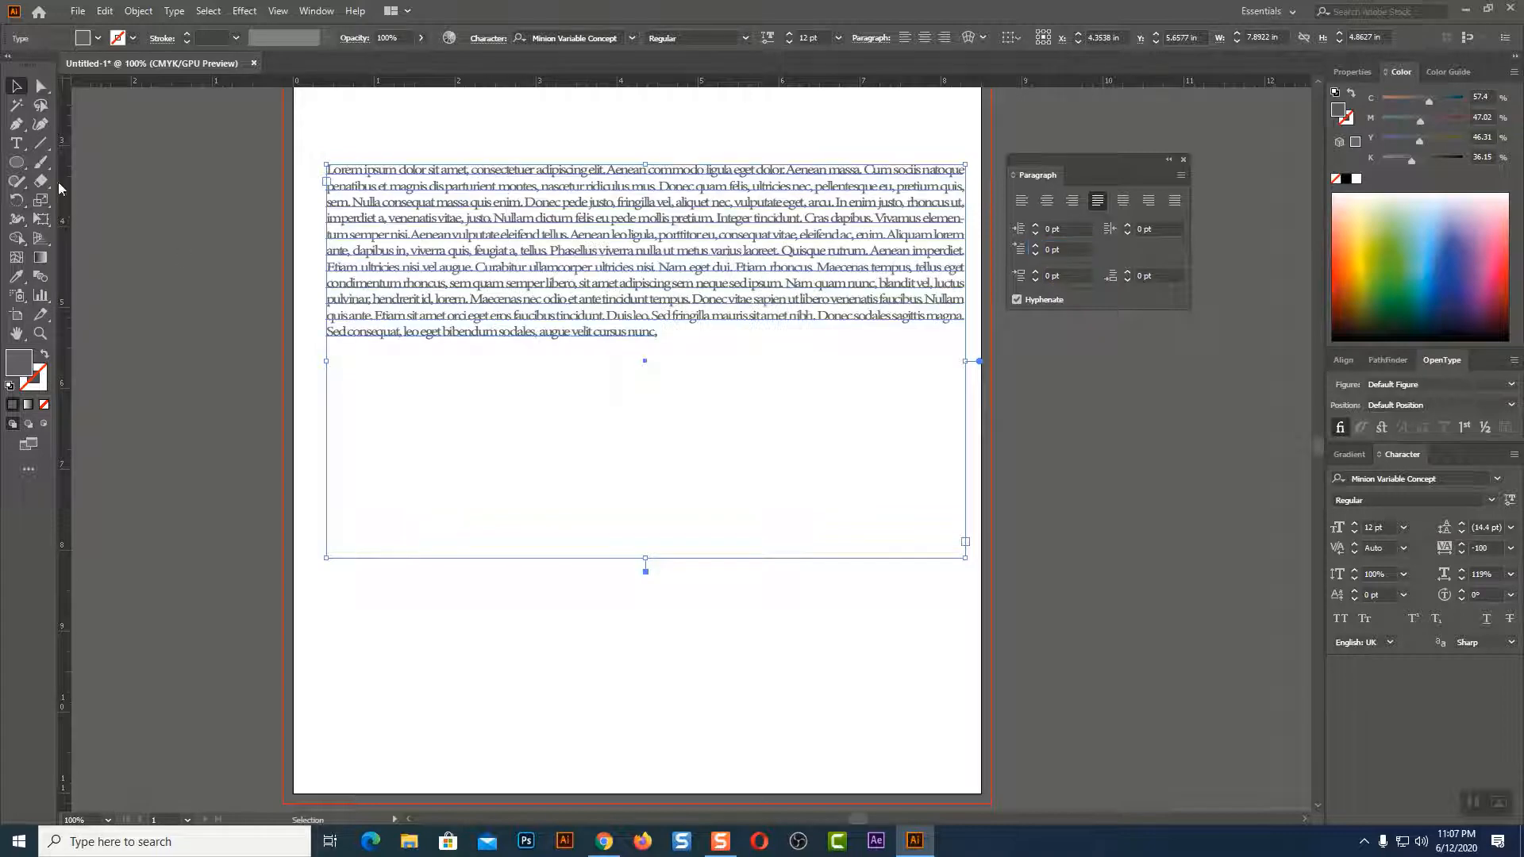
- Split the text into two paragraphs after "eleifend ac," and reselect the whole text frame
key("t")
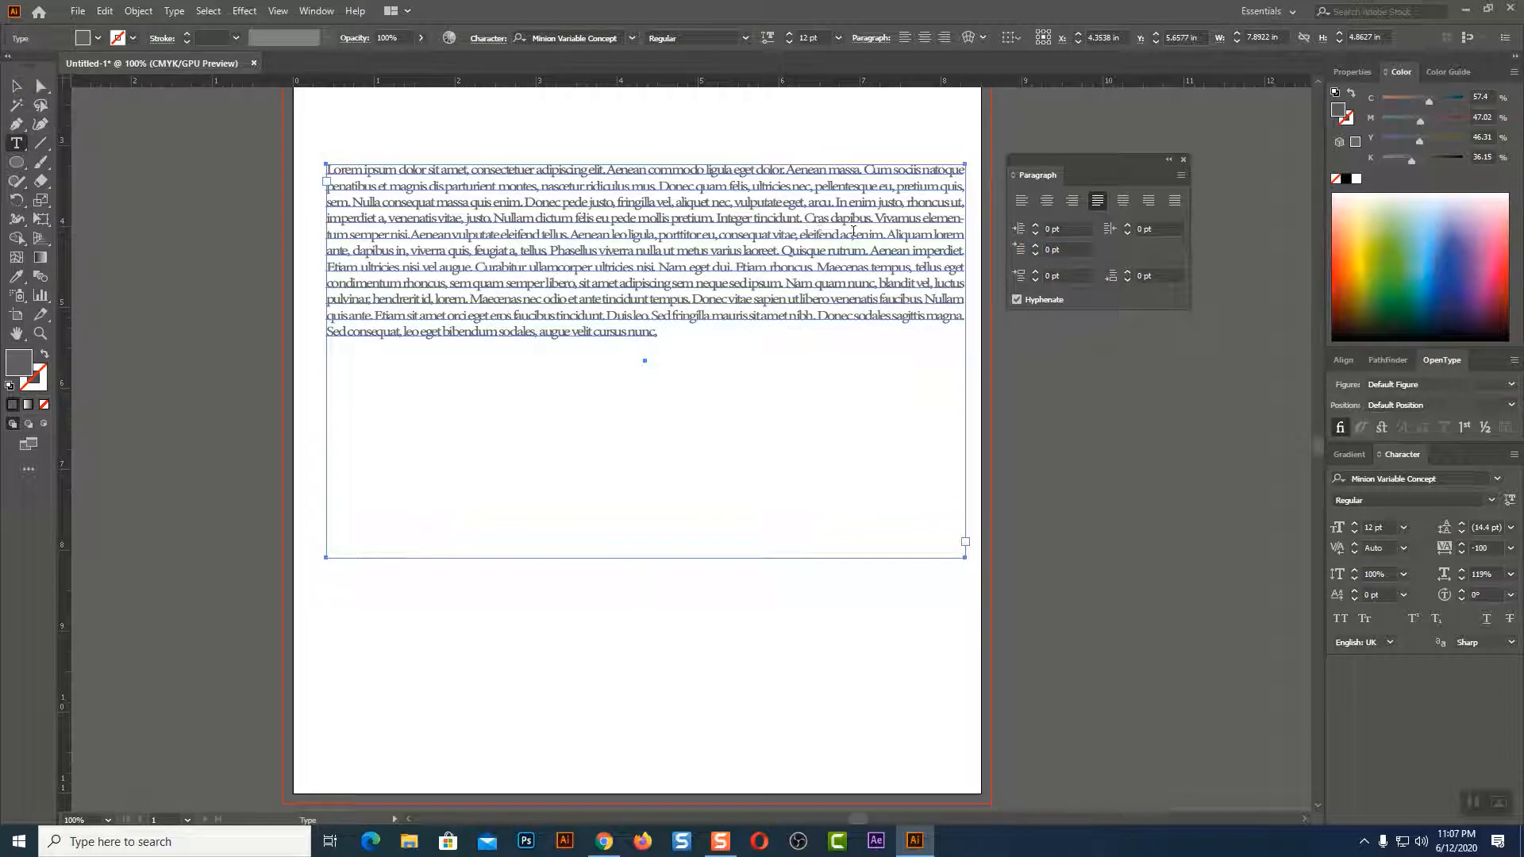
left_click(857, 236)
key("Return")
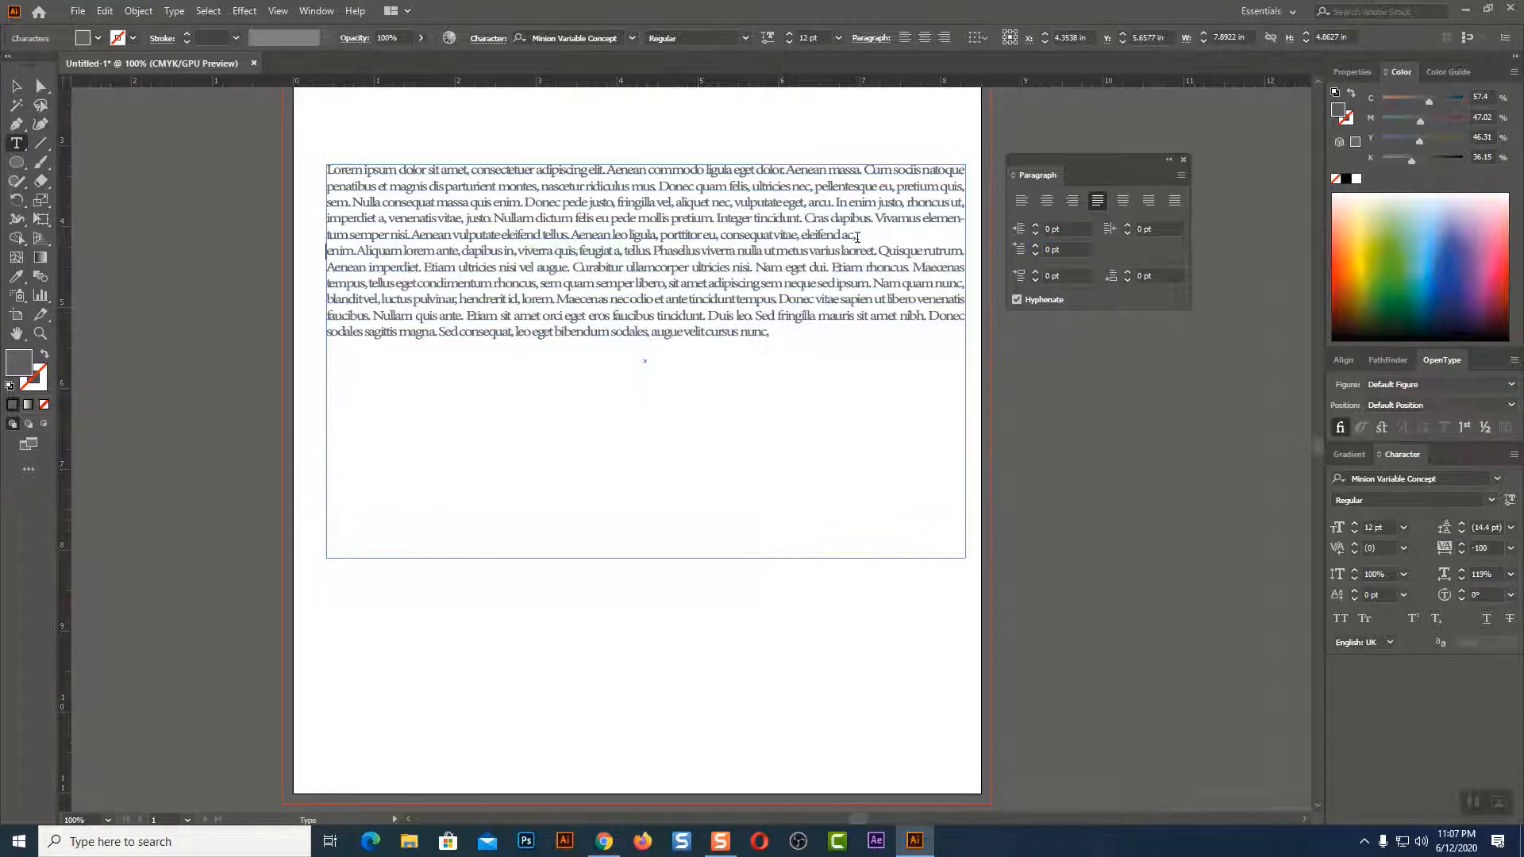
left_click(16, 86)
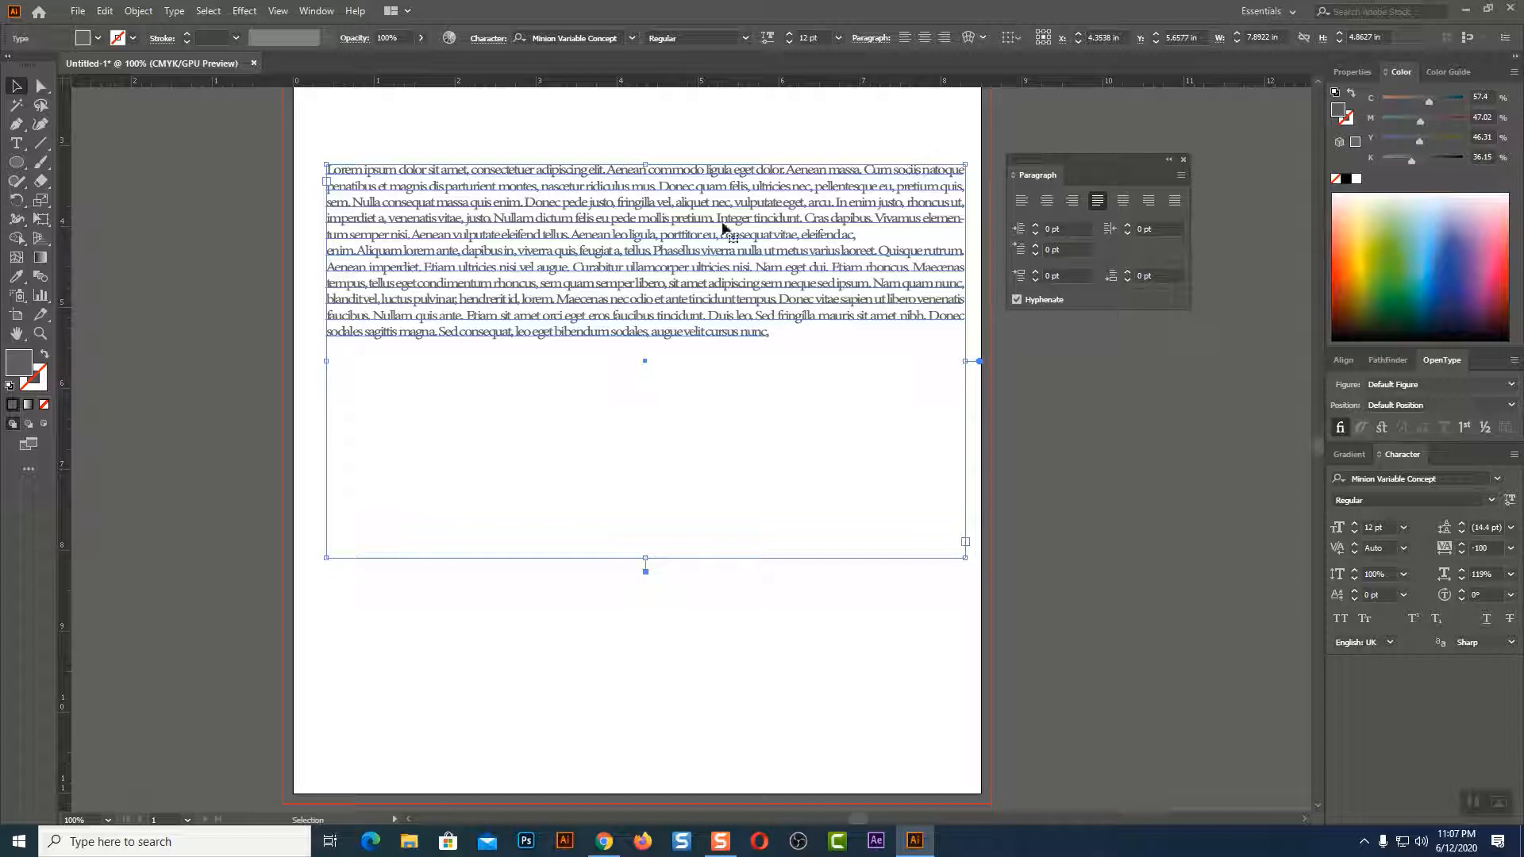
- Try a space before paragraph of 18 pt and -2 pt on the text, and return it to 0 pt
left_click(1037, 273)
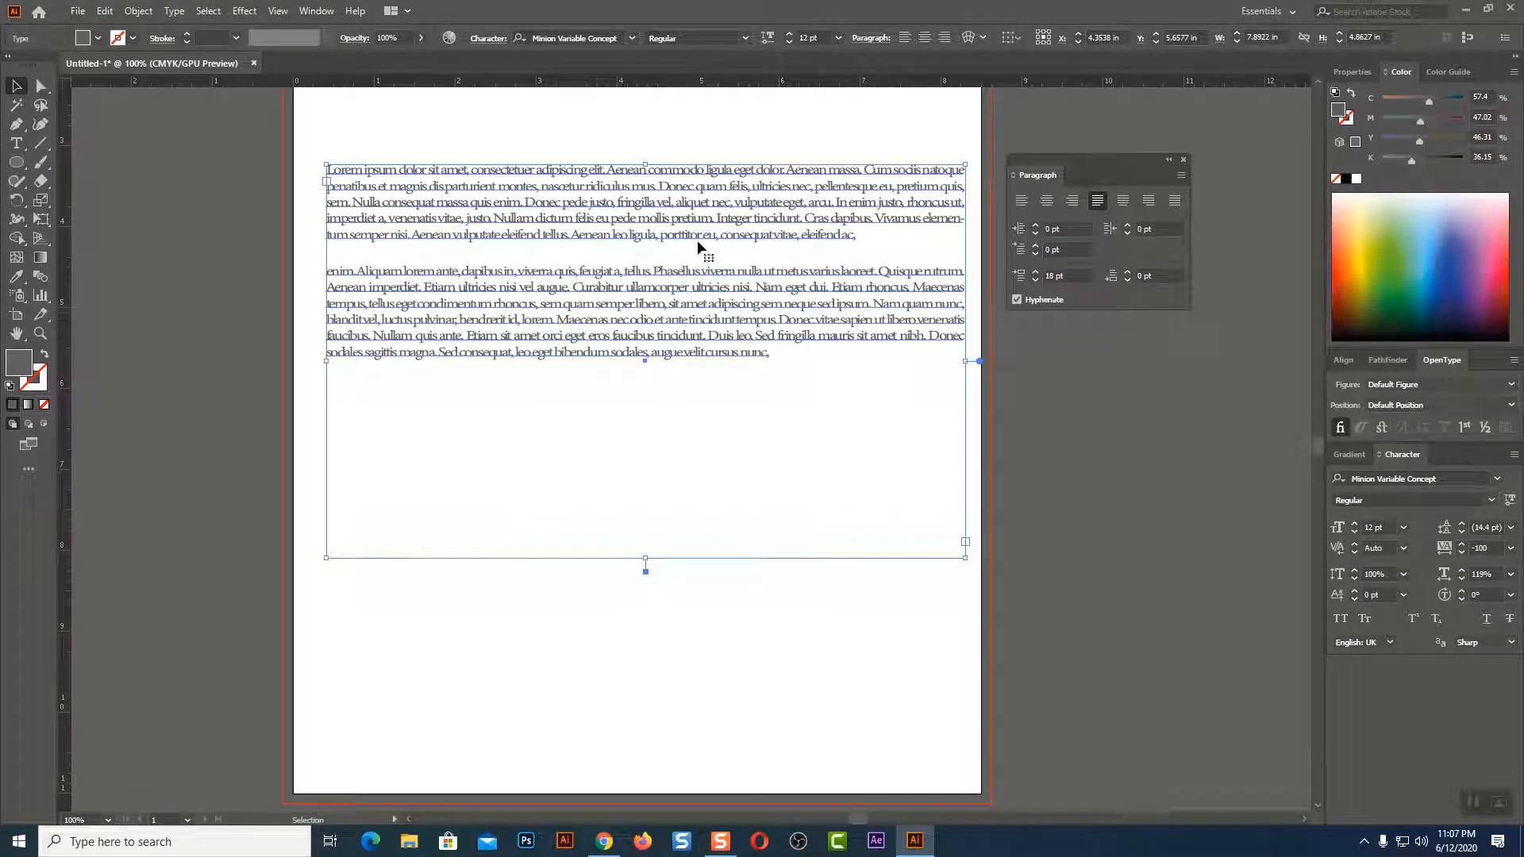
left_click(1035, 279)
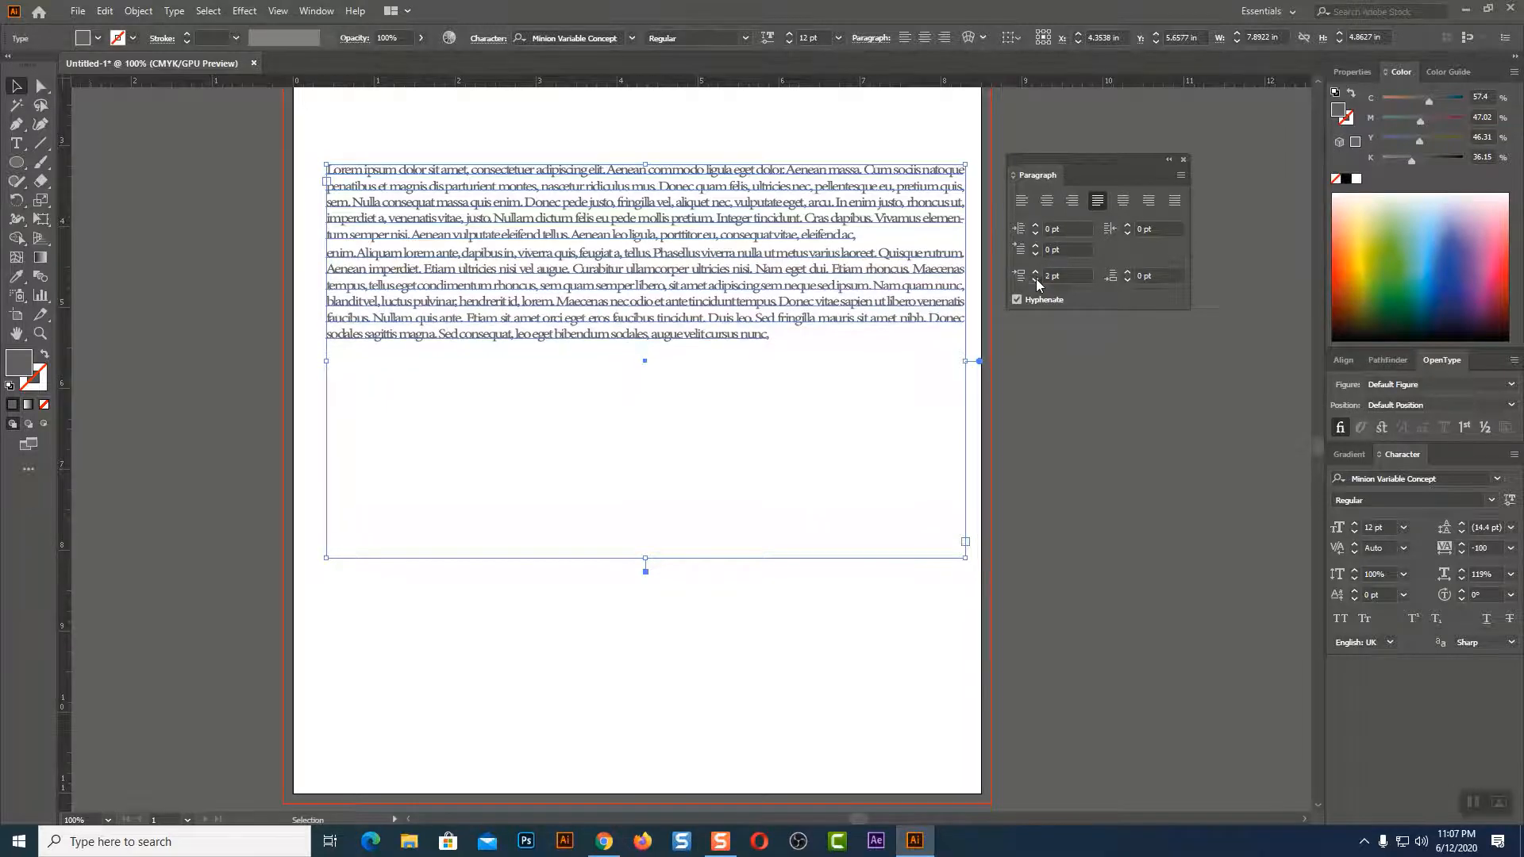
left_click(1036, 279)
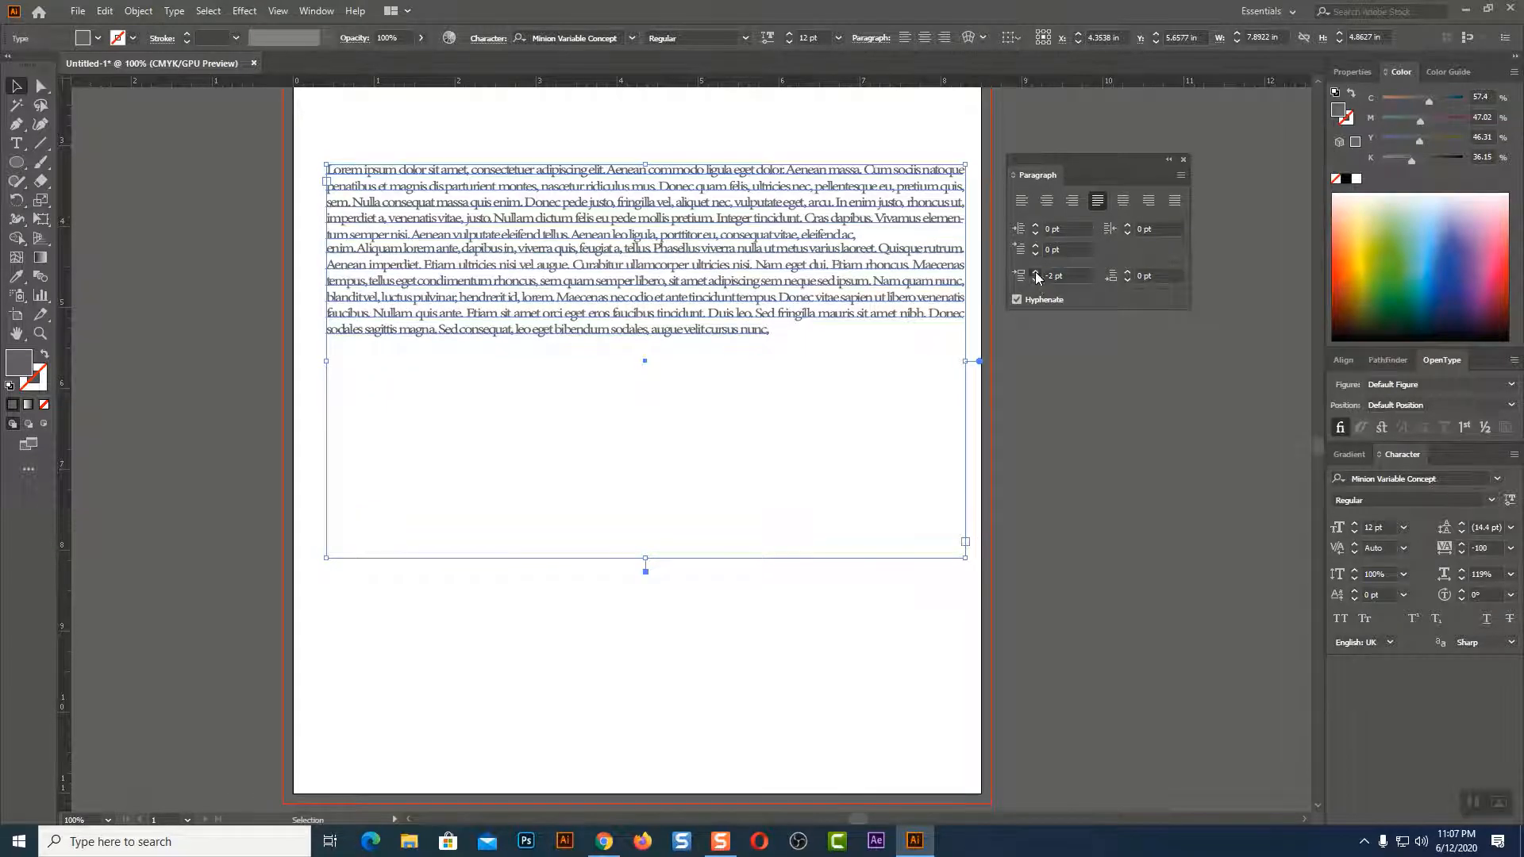
left_click(1035, 272)
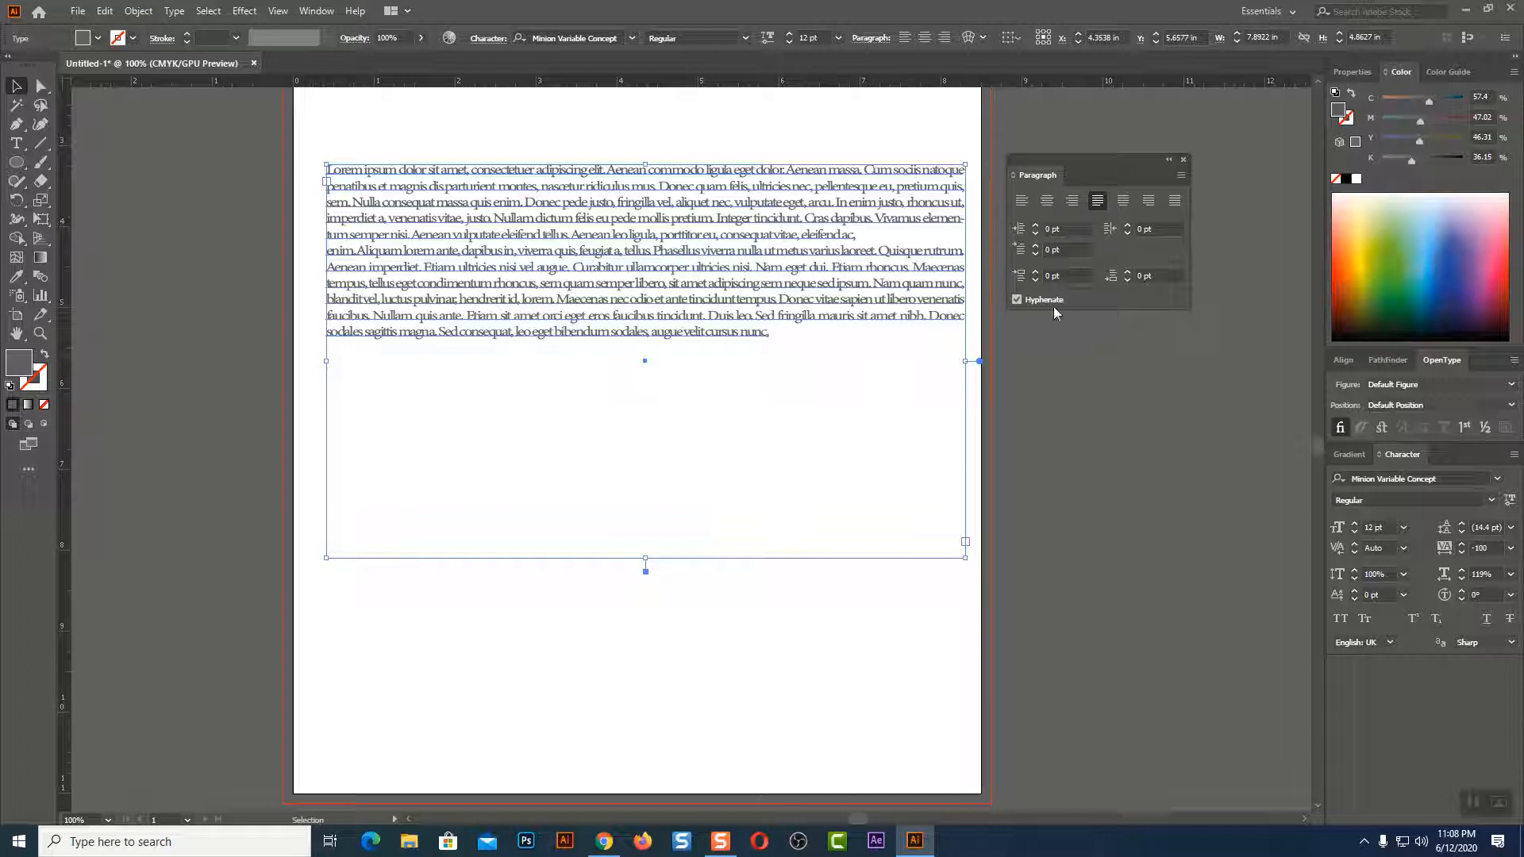
- Try increasing the space after paragraph beyond 11 pt, and set it back to 0 pt
left_click(1127, 273)
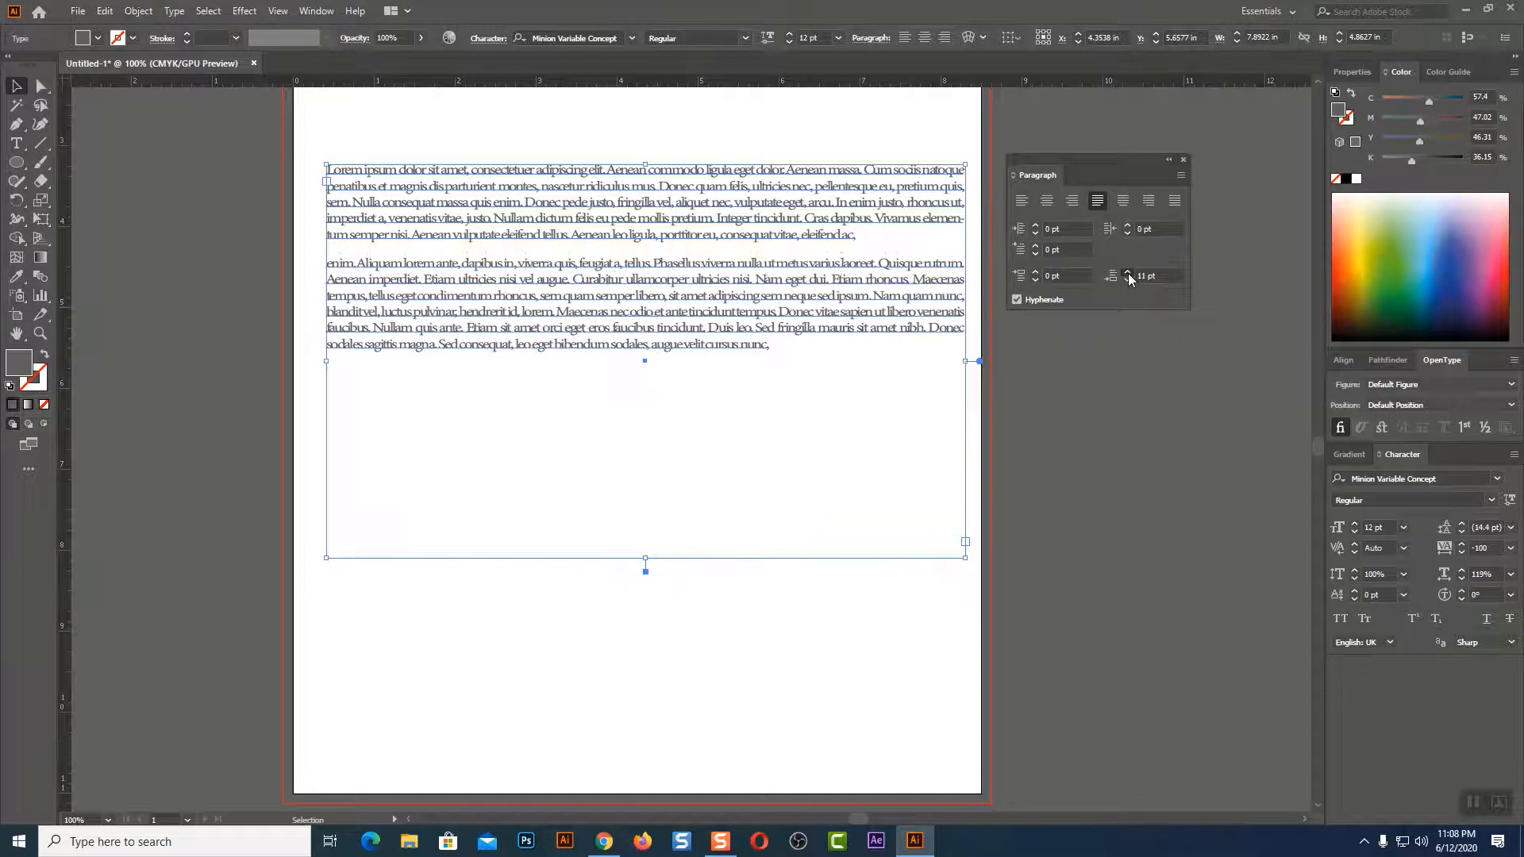
left_click_drag(1147, 276, 1128, 279)
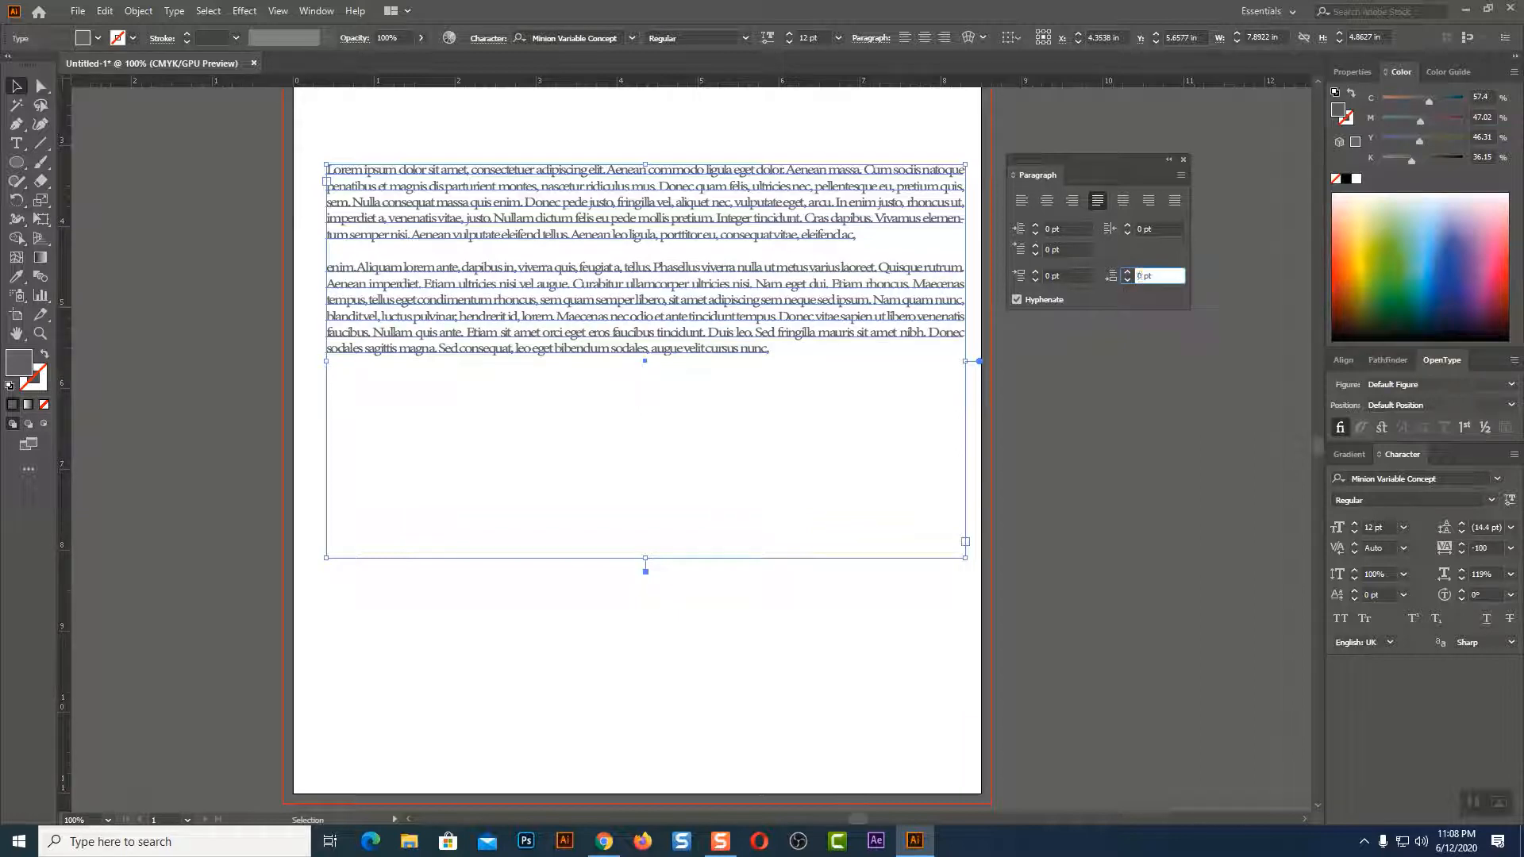
left_click(864, 309)
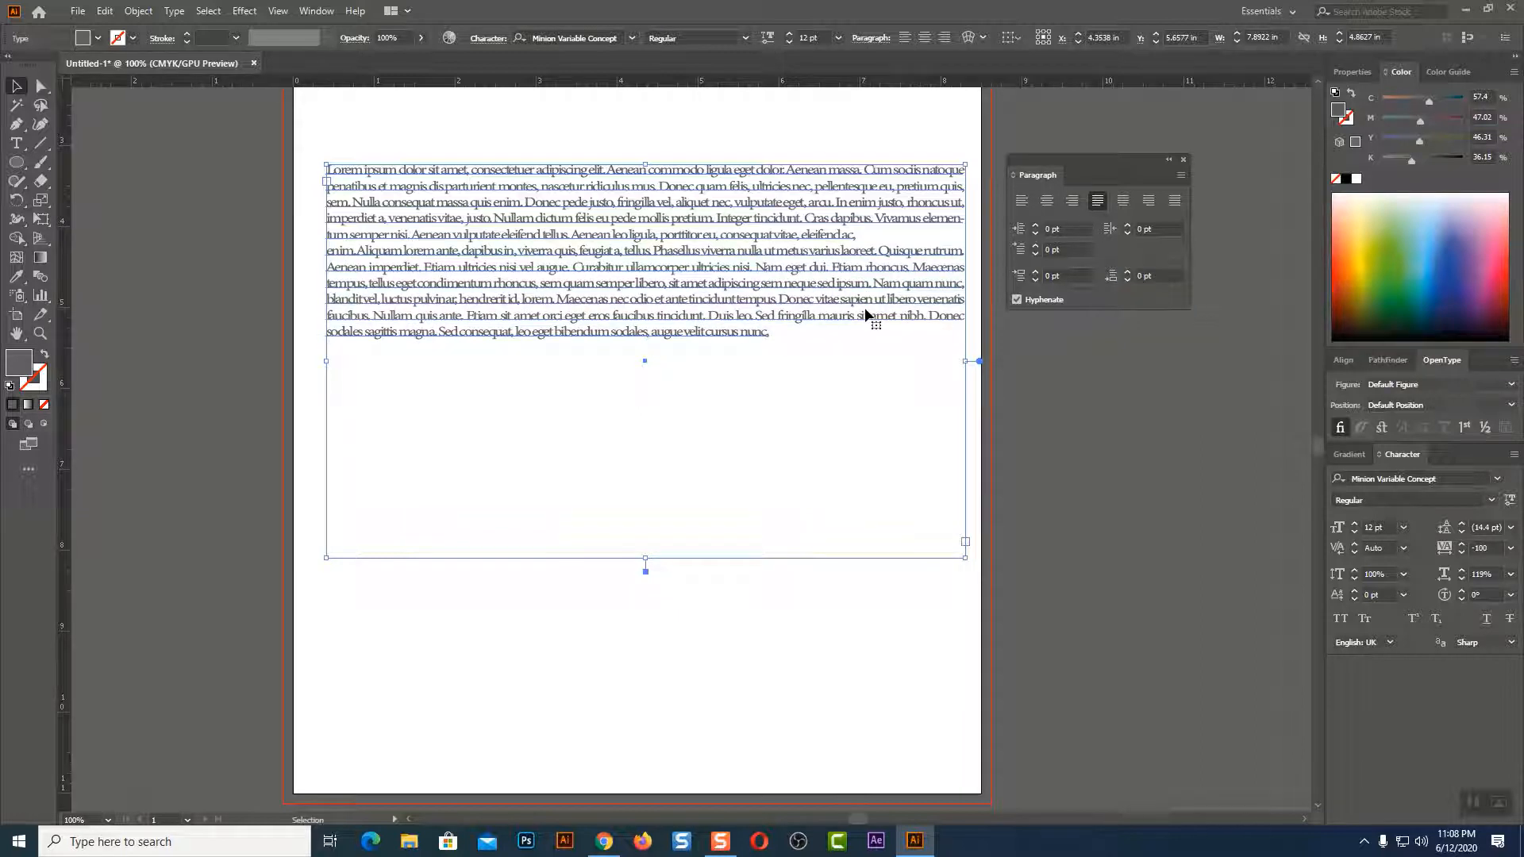
- Turn off hyphenation for both paragraphs in the text frame
left_click(1019, 300)
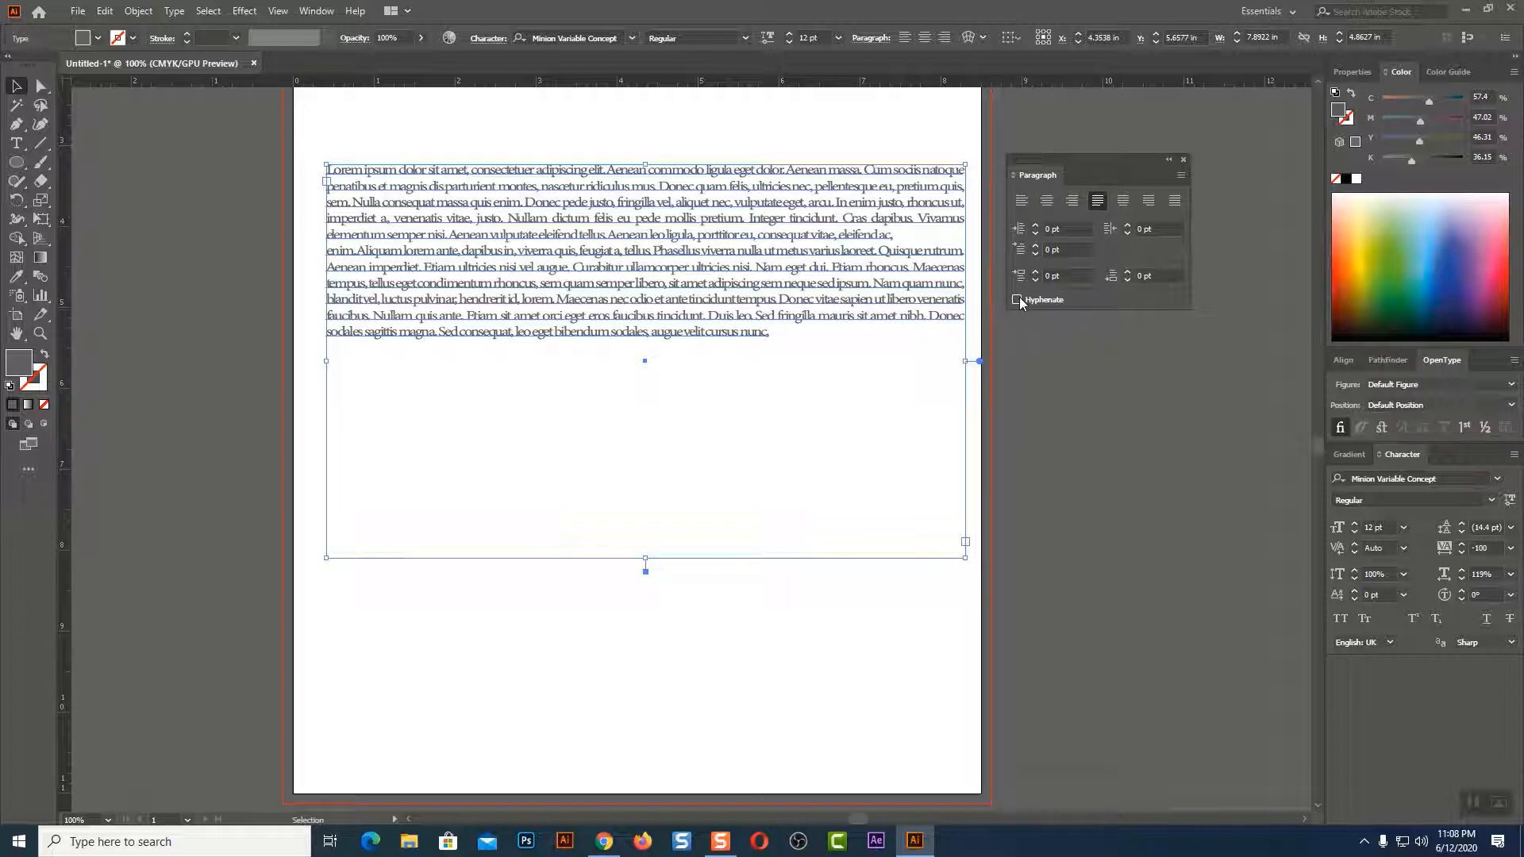
left_click(1019, 300)
left_click(1018, 300)
- Shorten the text frame to about 2.27 in high, just below the last line, and move it up near the page's top edge
left_click_drag(647, 562, 632, 350)
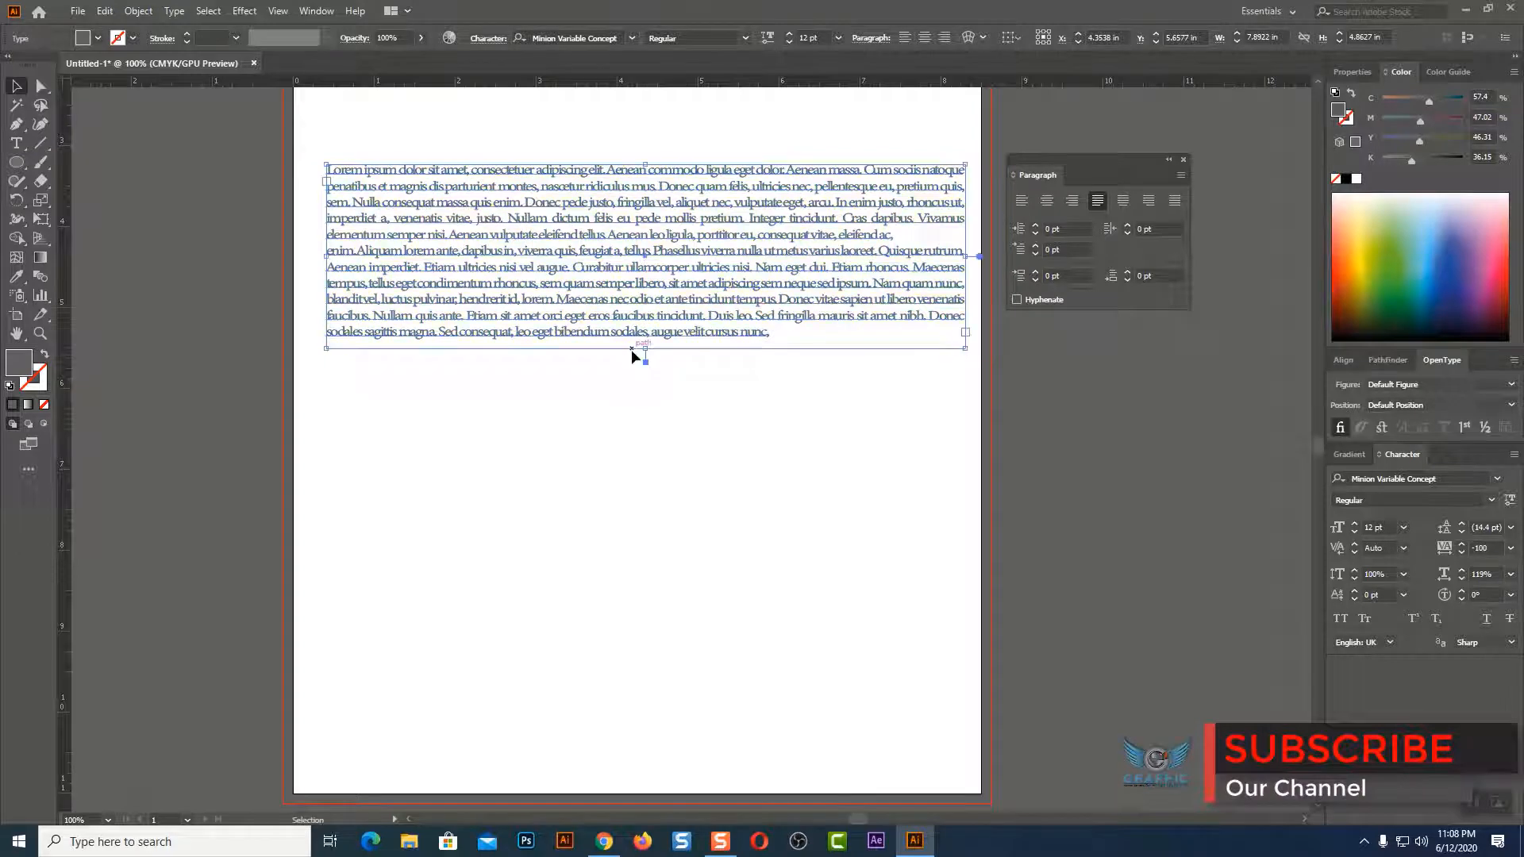
scroll(905, 665, "up", 1)
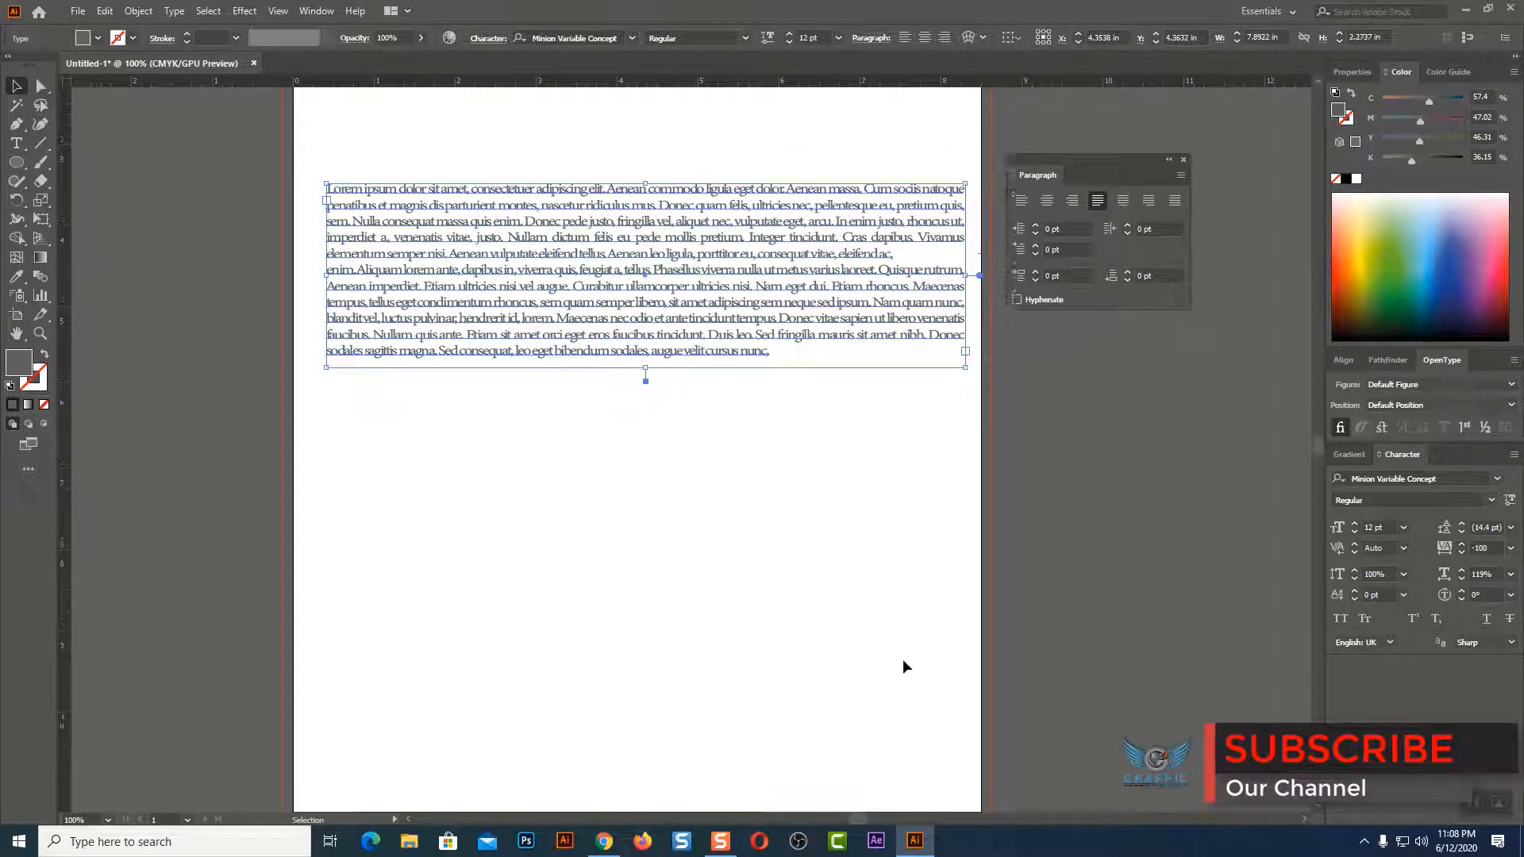
scroll(903, 661, "up", 7)
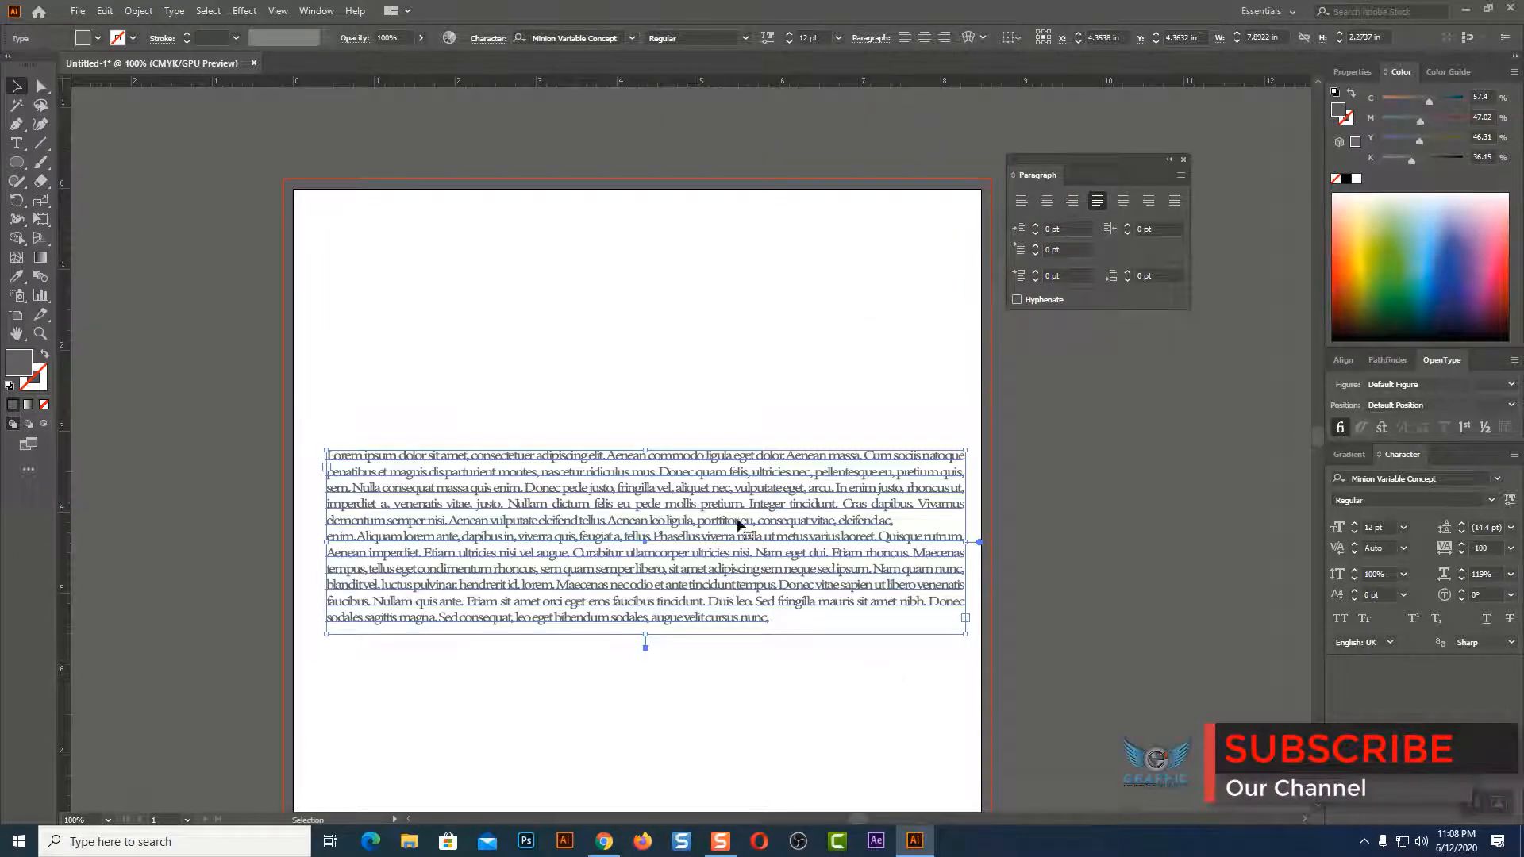
left_click_drag(685, 459, 684, 225)
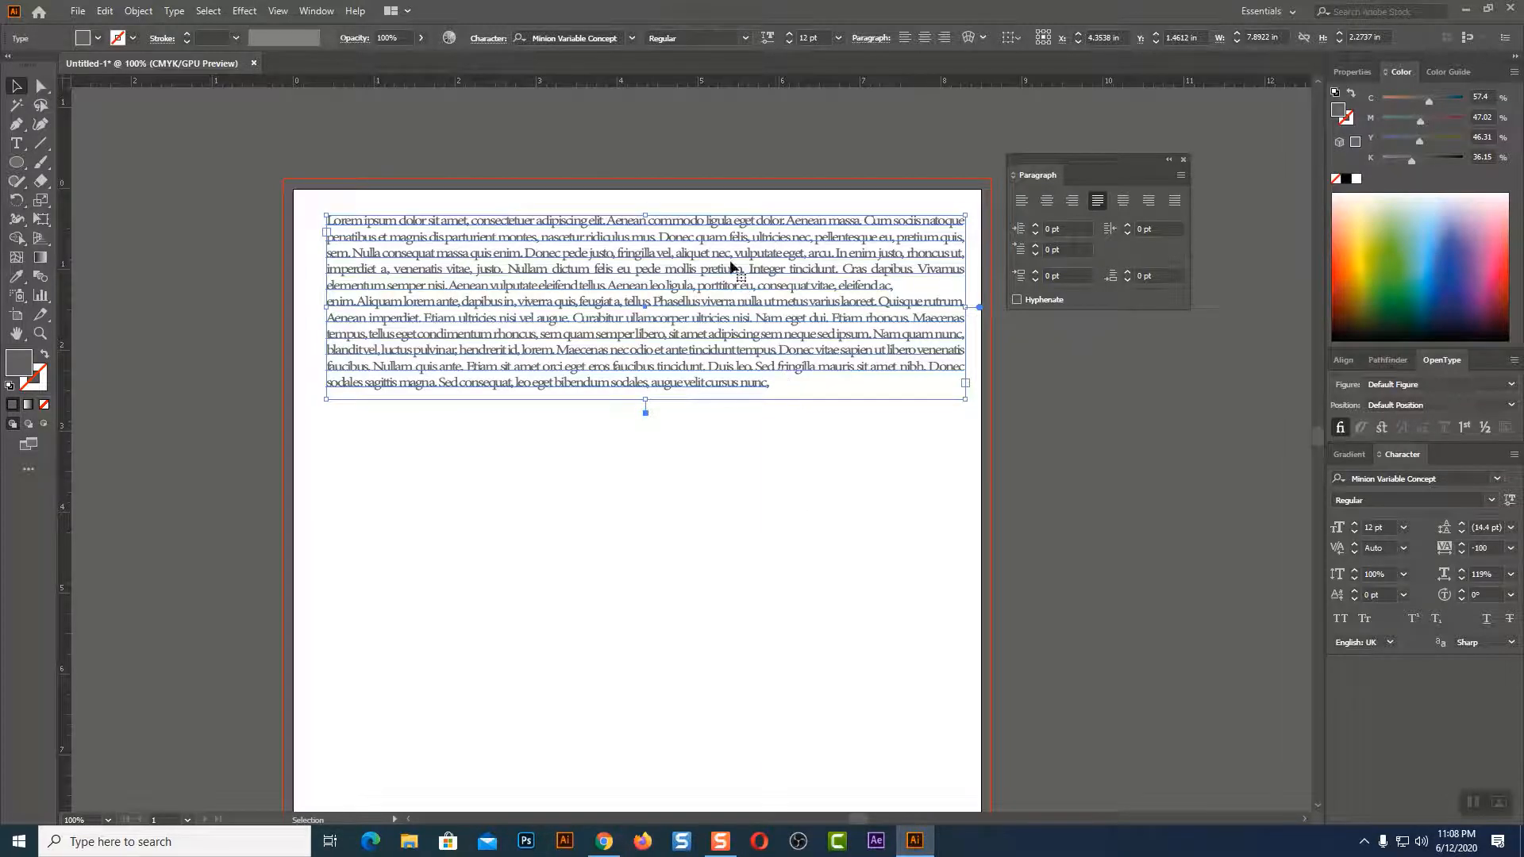
- Fine-position the text frame at about X 4.29 in, Y 1.36 in near the page's top edge, and deselect it
left_click_drag(729, 260, 719, 258)
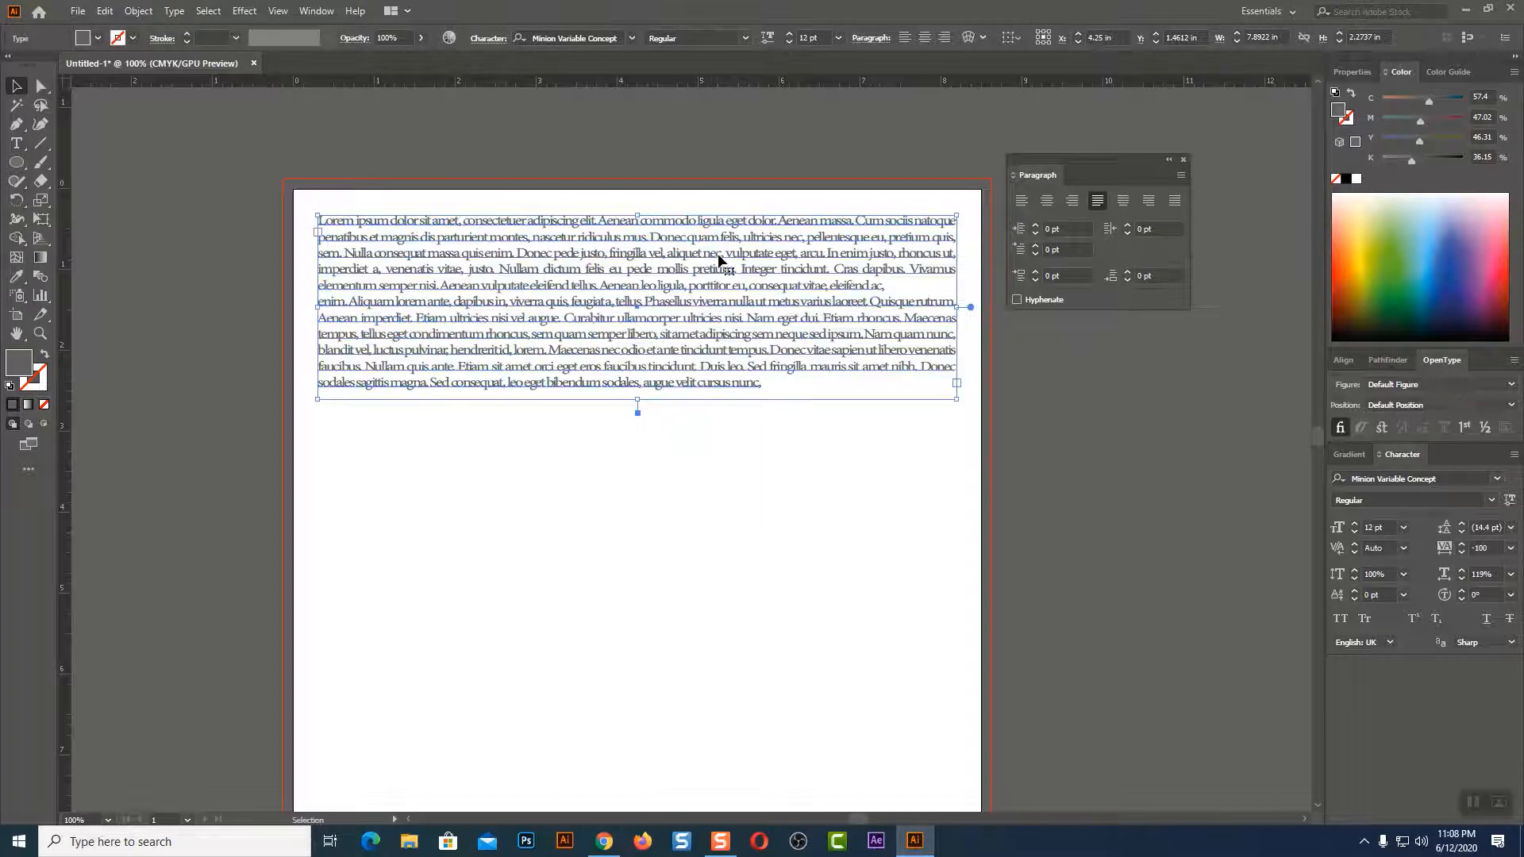
key("Right")
key("Right")
key("Right")
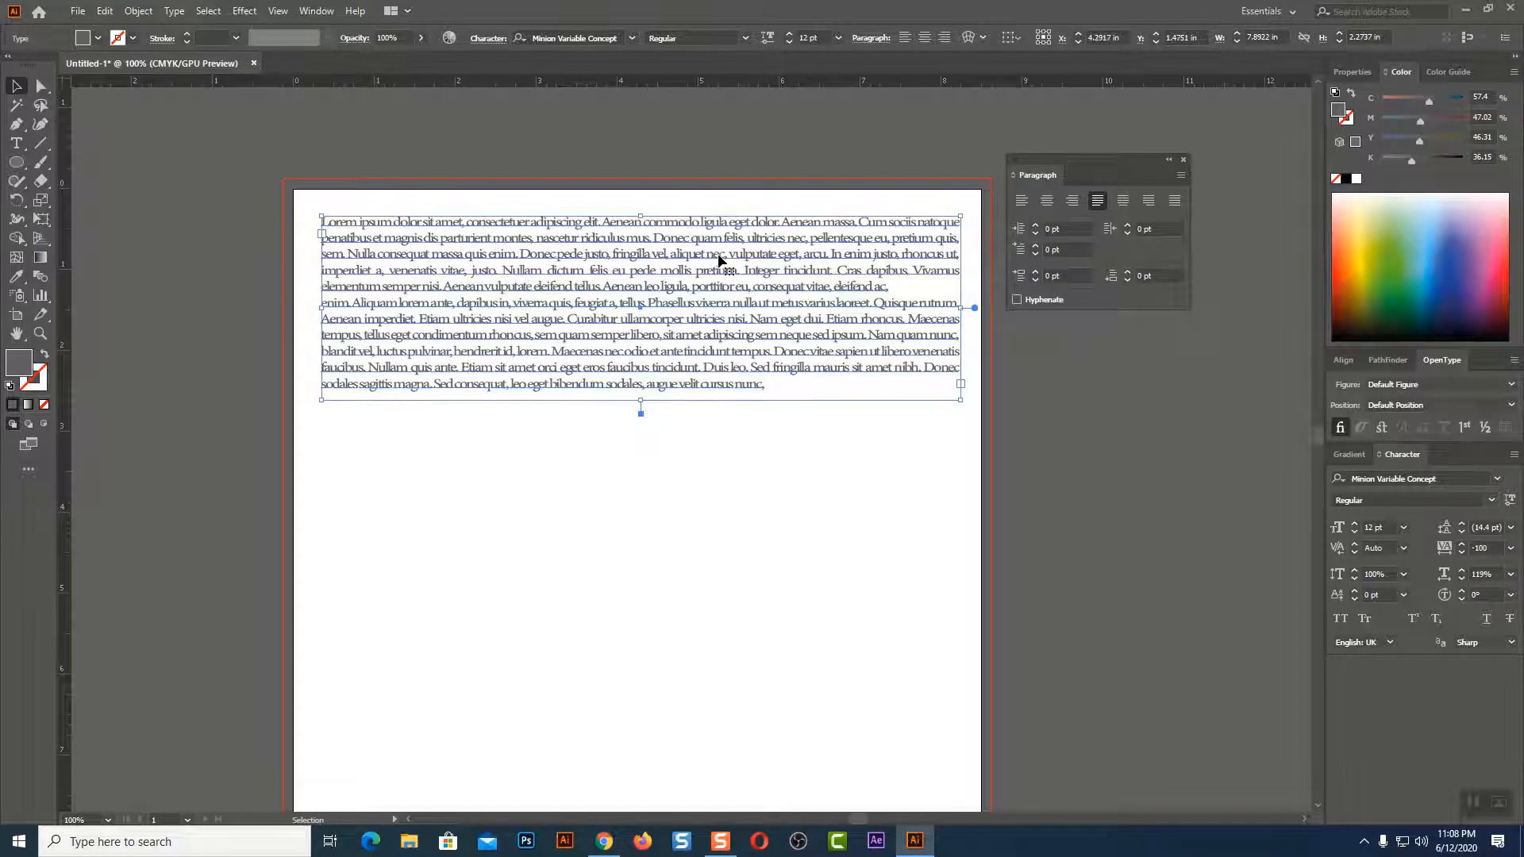
key("Up")
key("Up")
key("Up")
key("Up")
key("Up")
key("Up")
key("Up")
key("Up")
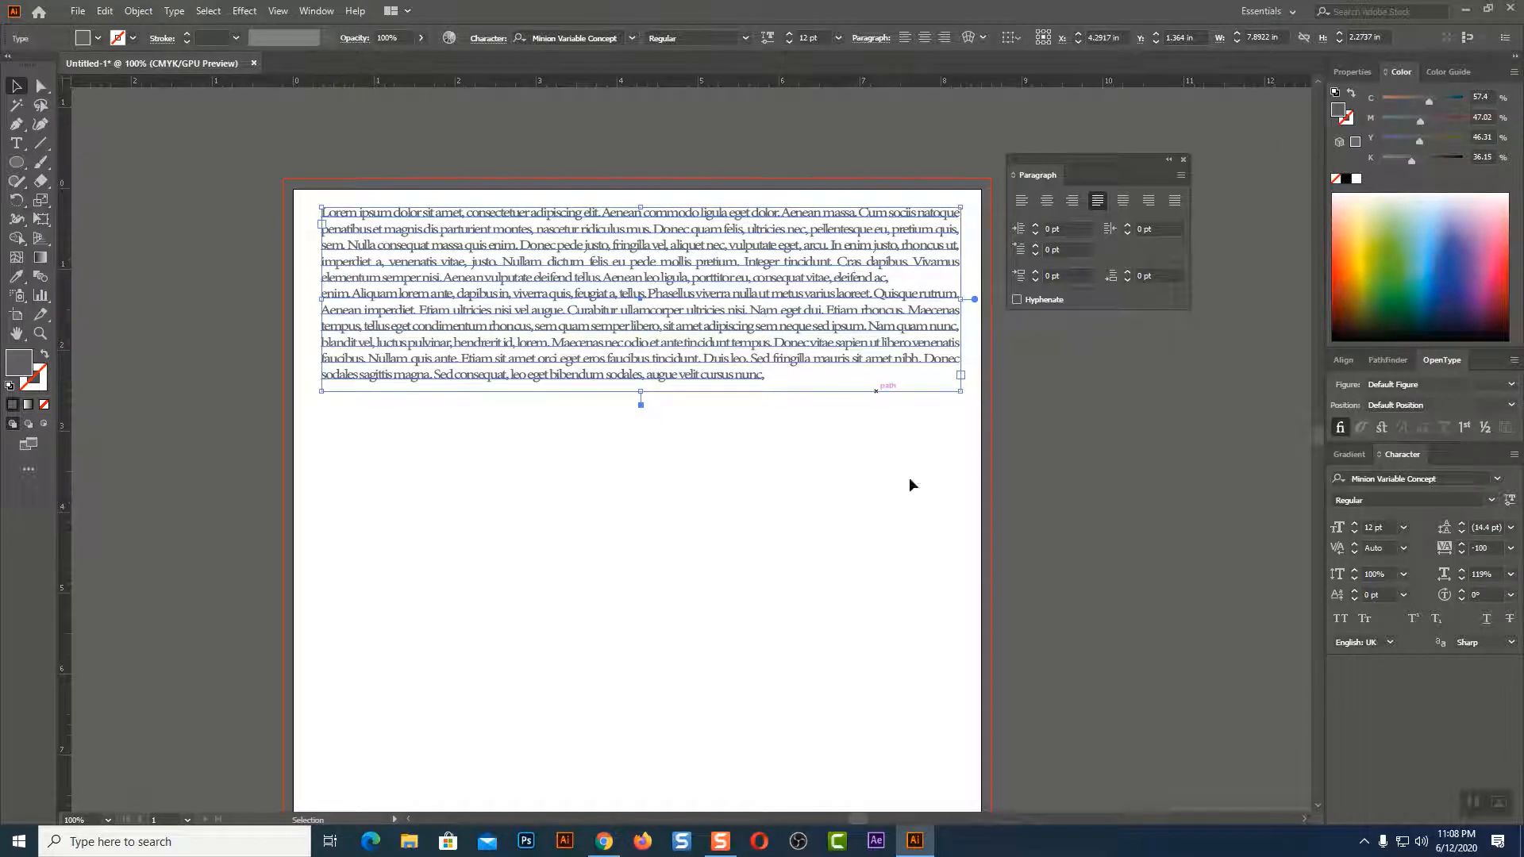
left_click(910, 486)
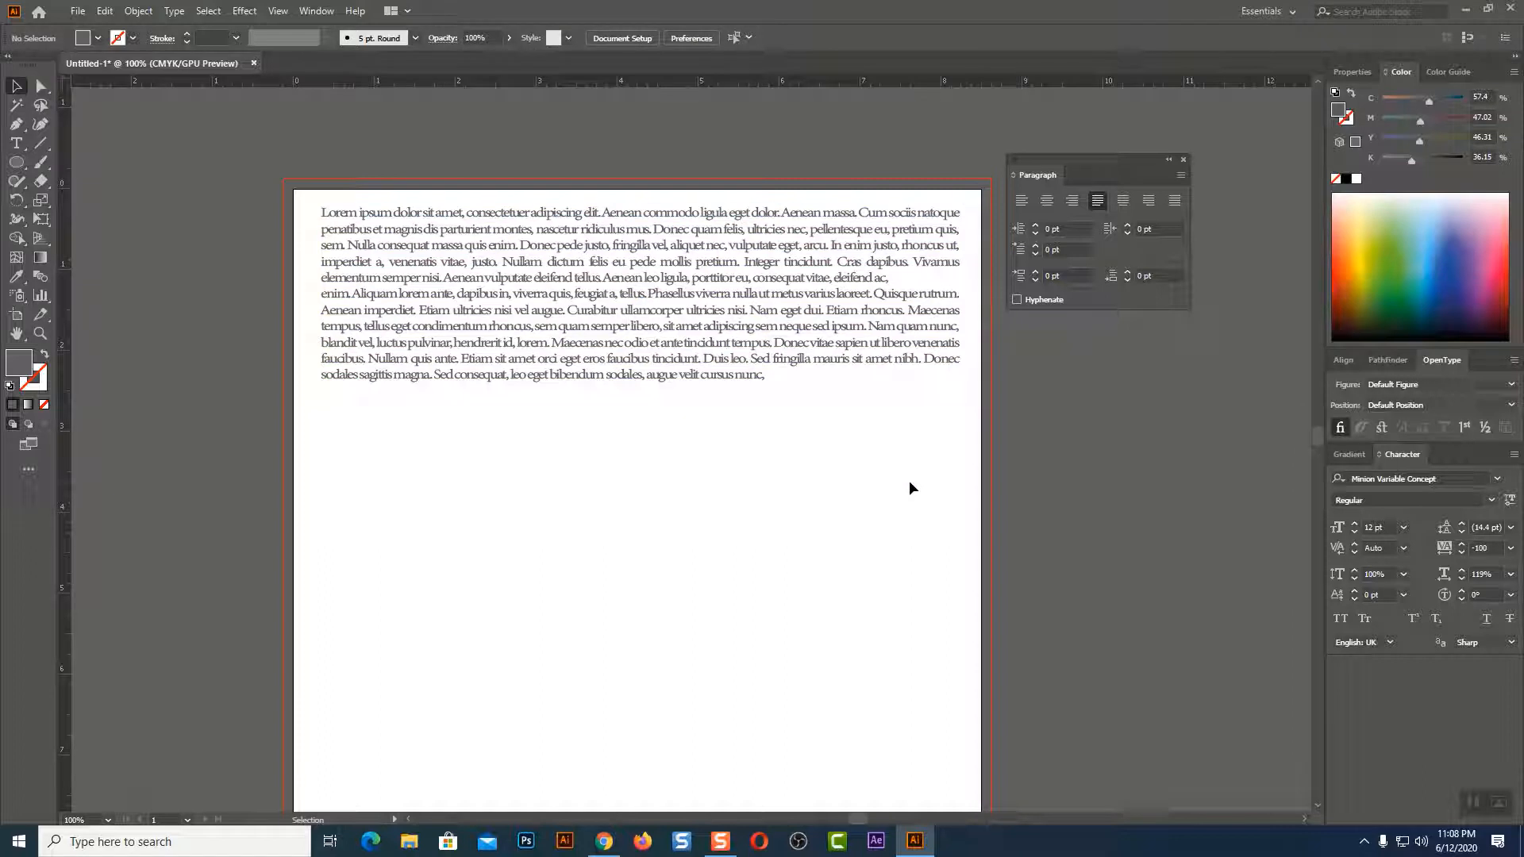